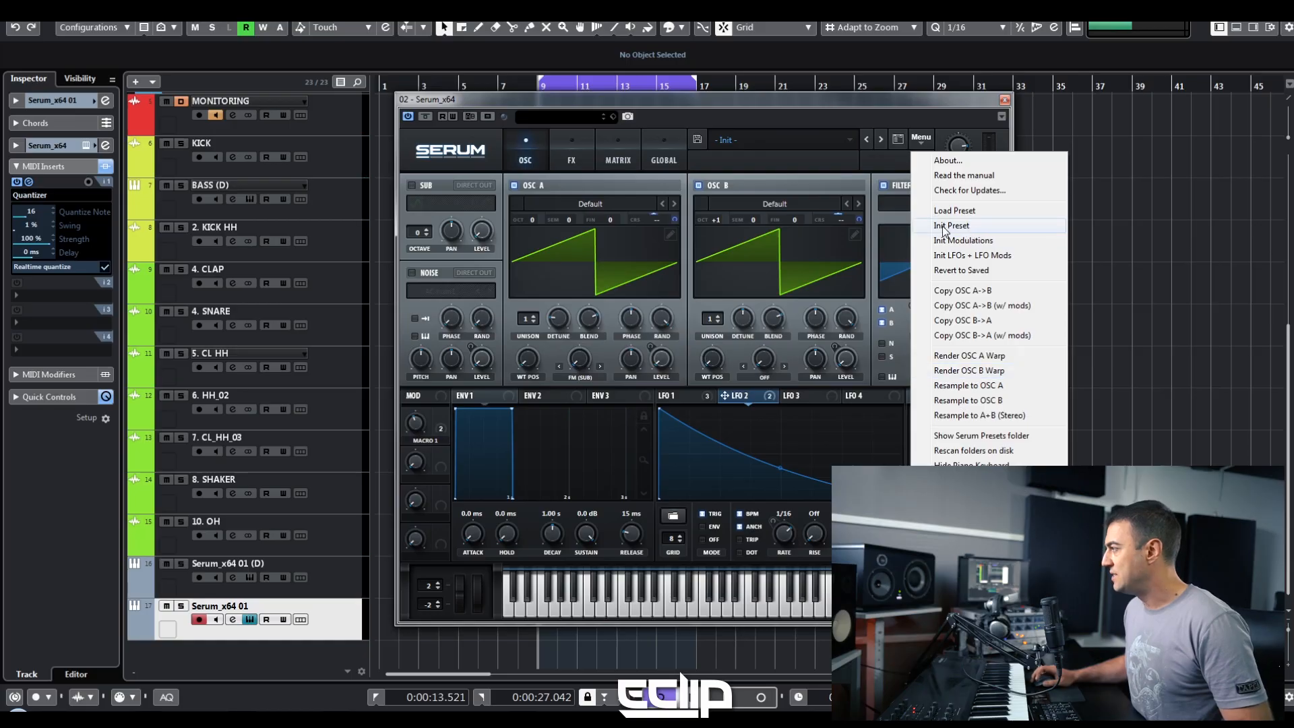
# Step: Initialize the preset and reshape LFO 1 from a triangle into a straight descending ramp
pyautogui.click(944, 227)
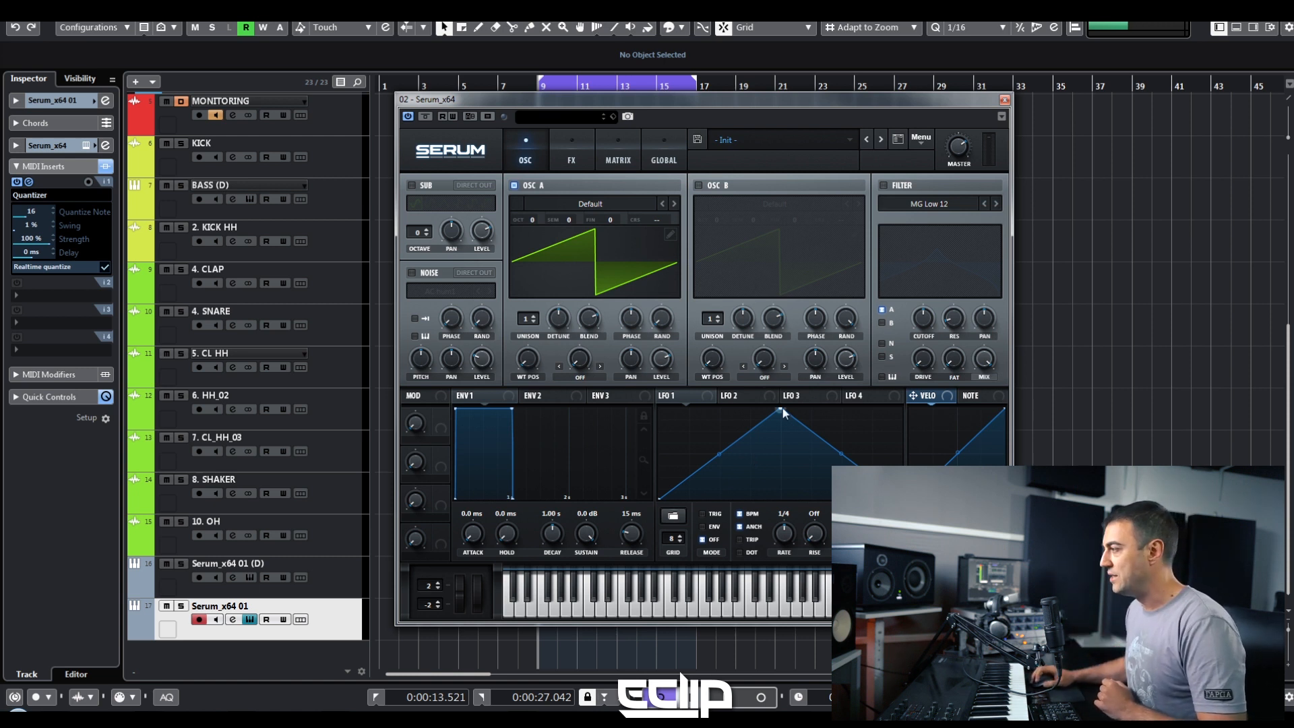
pyautogui.moveTo(779, 411); pyautogui.dragTo(697, 393)
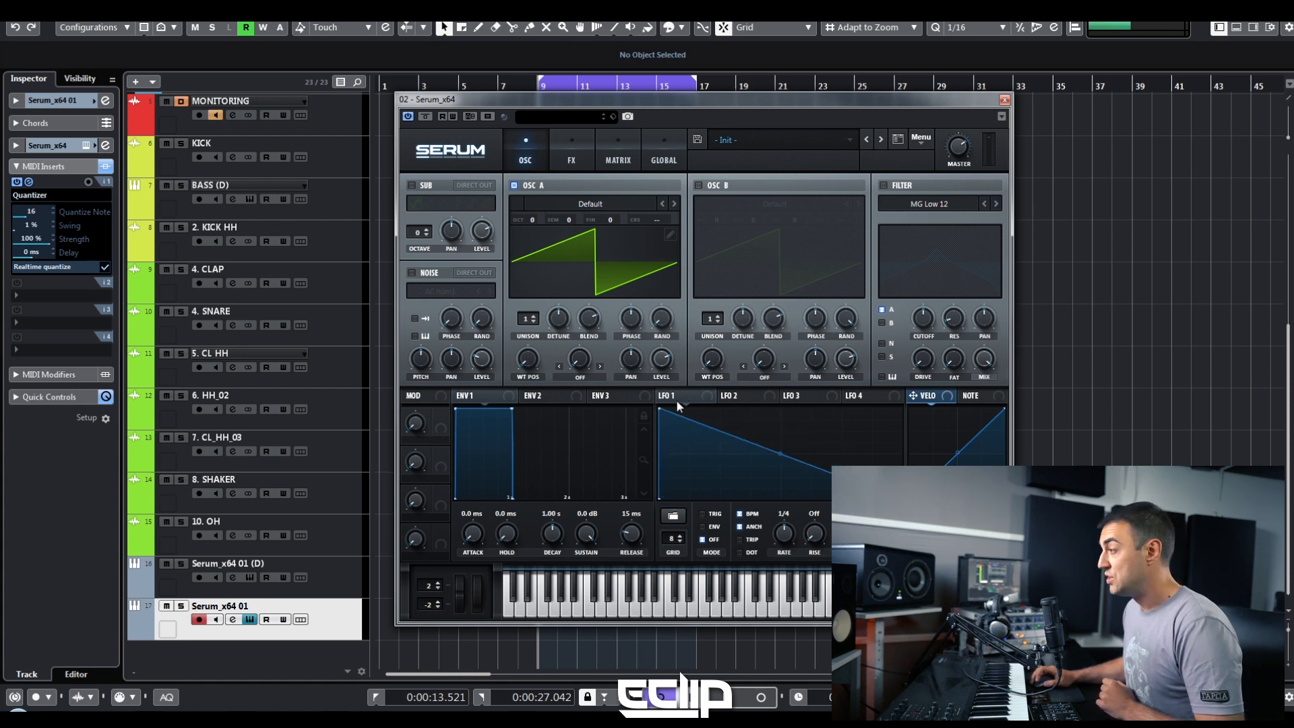
pyautogui.moveTo(665, 396)
pyautogui.mouseDown()
pyautogui.moveTo(664, 245)
pyautogui.moveTo(665, 394)
pyautogui.mouseUp()
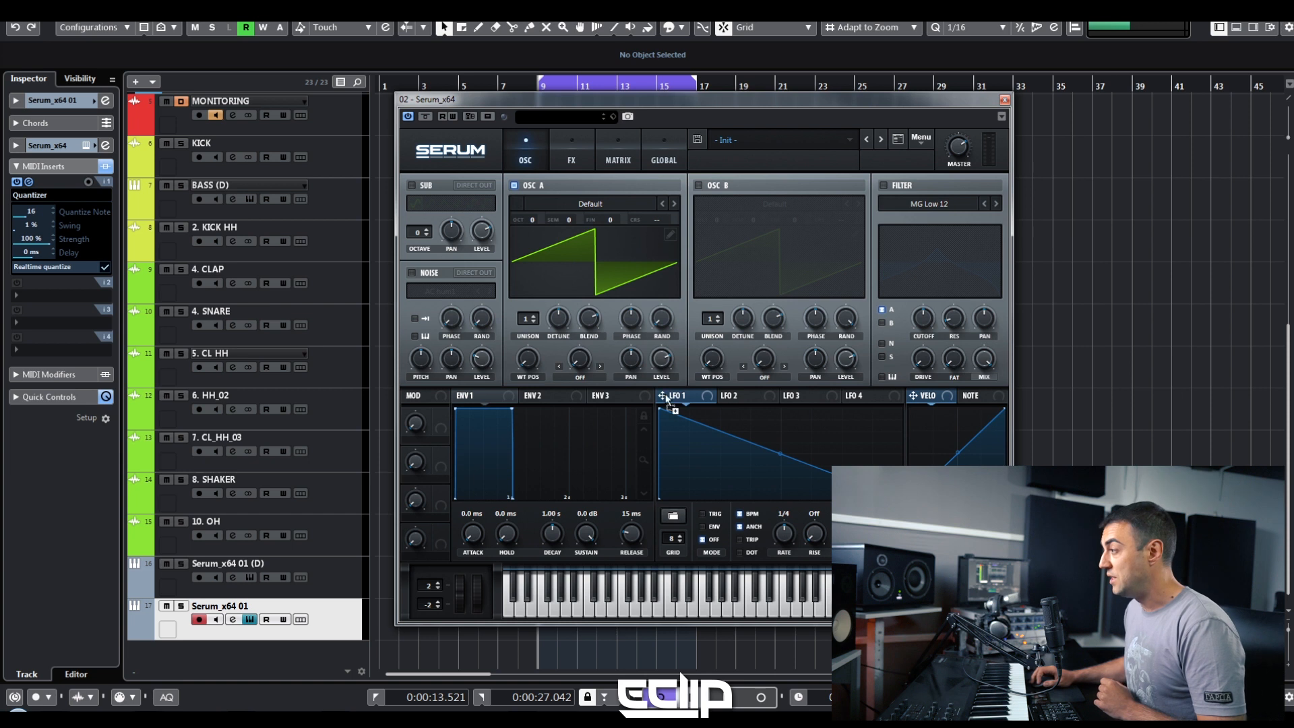
pyautogui.moveTo(649, 217); pyautogui.dragTo(651, 219)
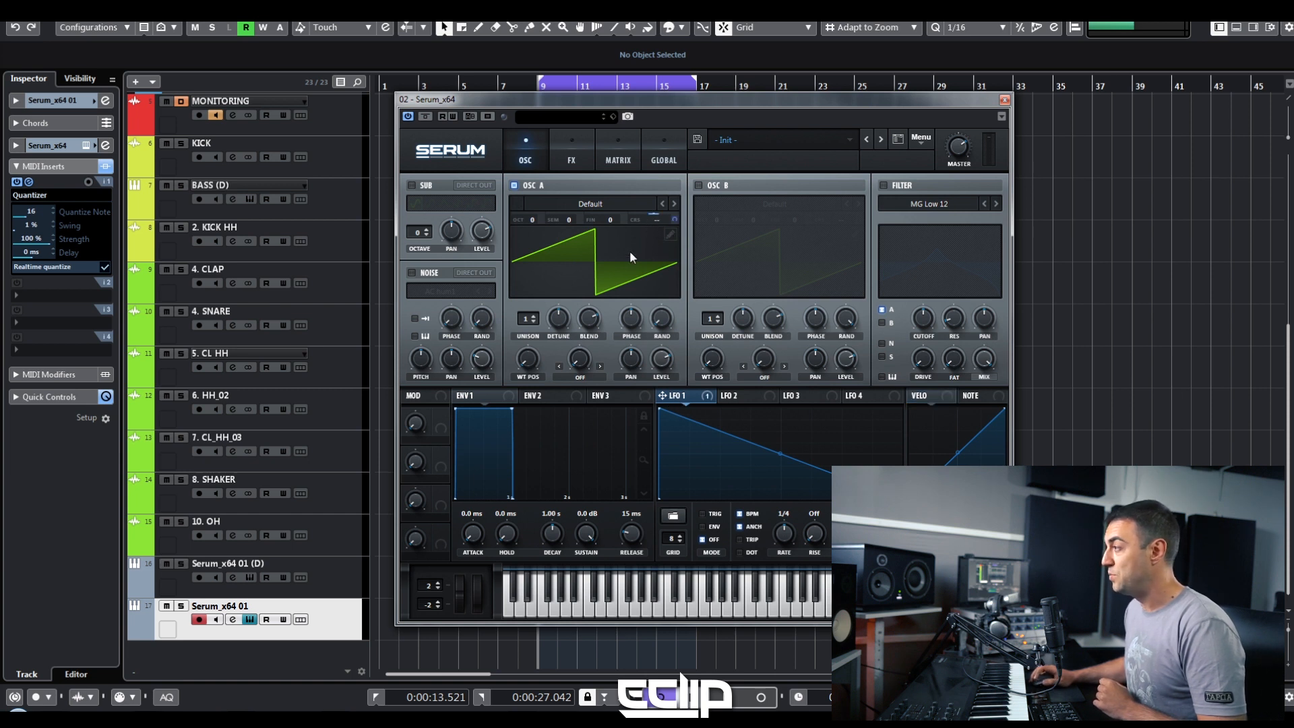
pyautogui.click(705, 397)
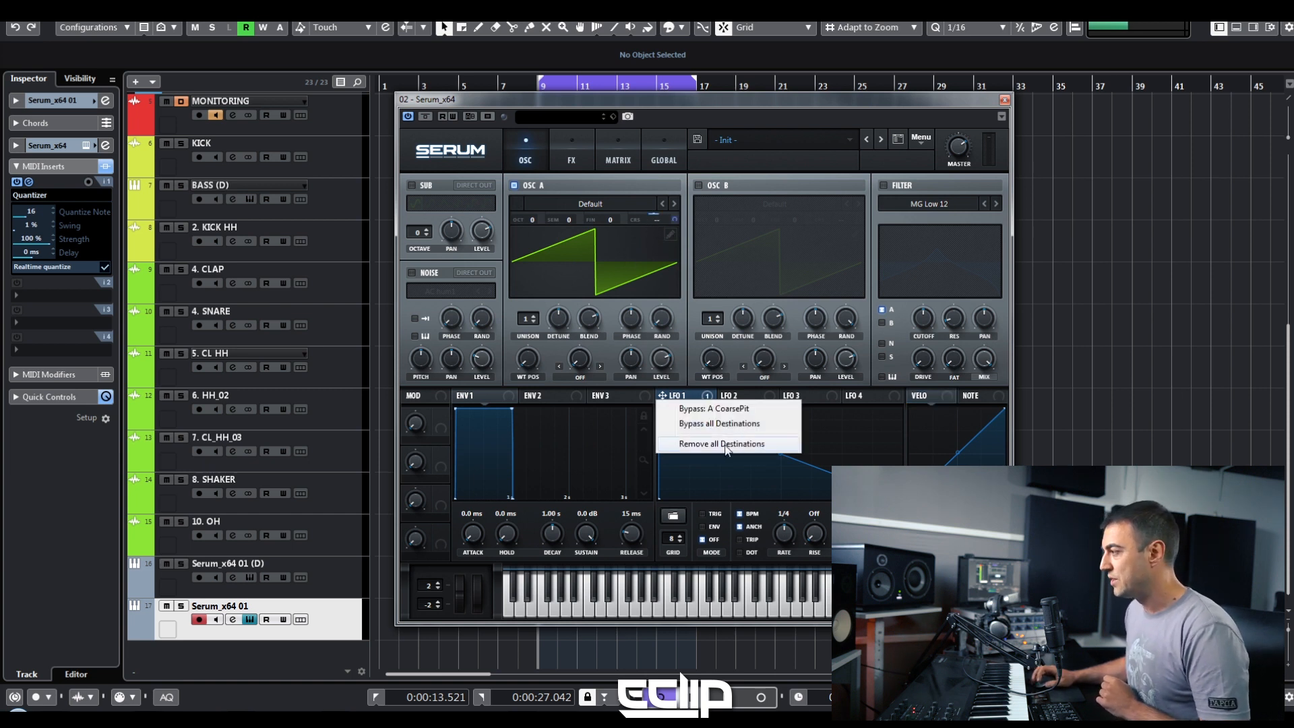
pyautogui.click(726, 445)
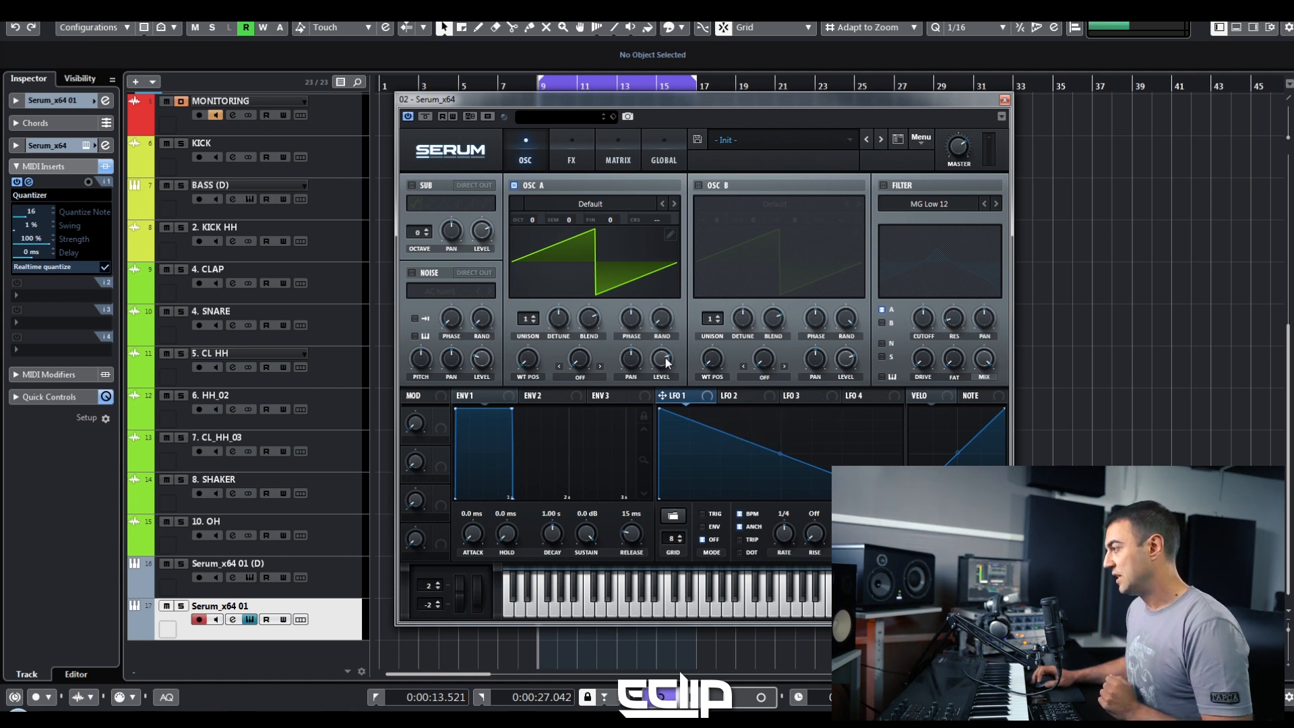
# Step: Assign LFO 1 to modulate oscillator A's level and set the LFO rate to 1/16
pyautogui.moveTo(695, 395); pyautogui.dragTo(666, 366)
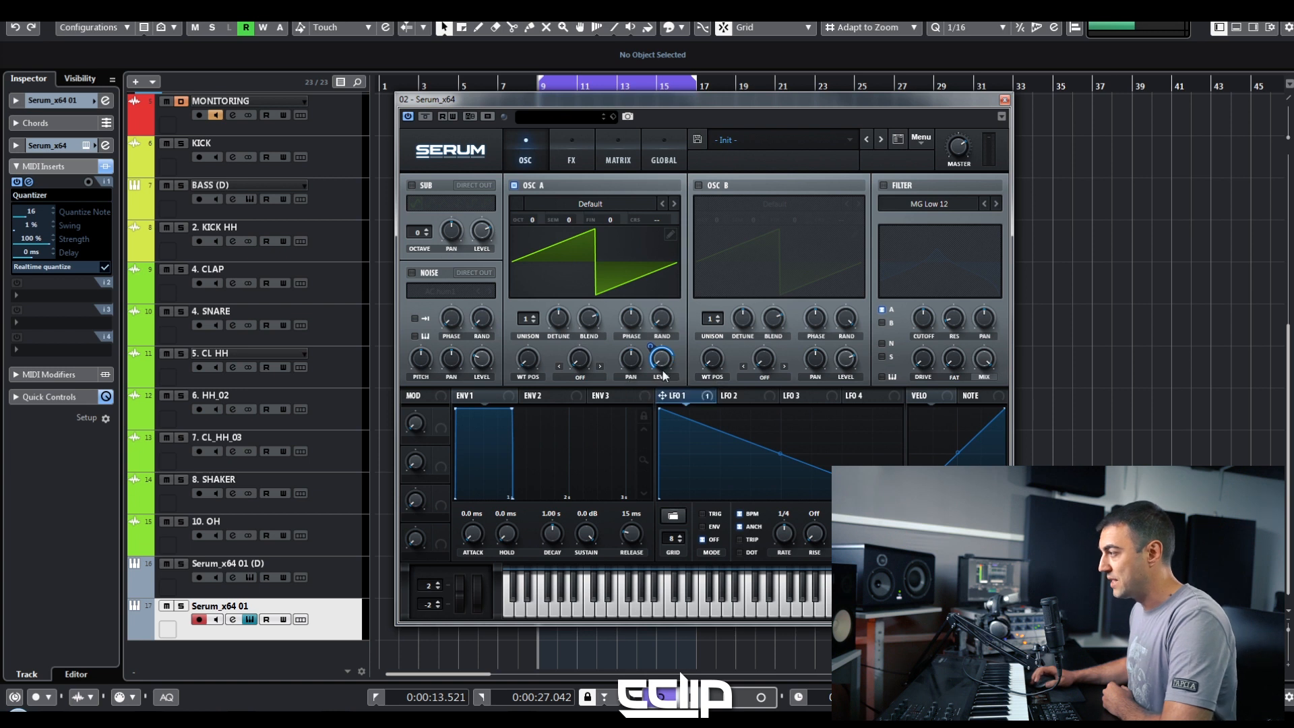
pyautogui.moveTo(789, 496); pyautogui.dragTo(788, 513)
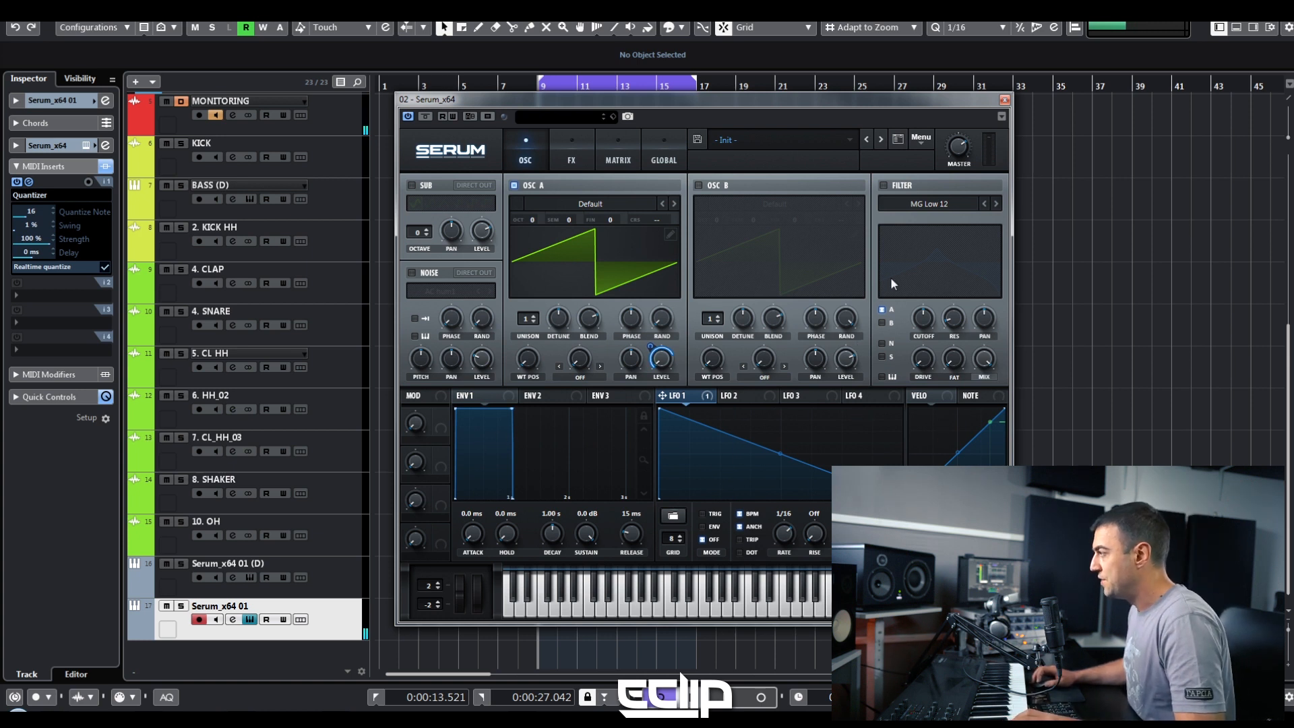
# Step: Enable the filter and set its type to Band 12
pyautogui.click(891, 188)
pyautogui.click(903, 203)
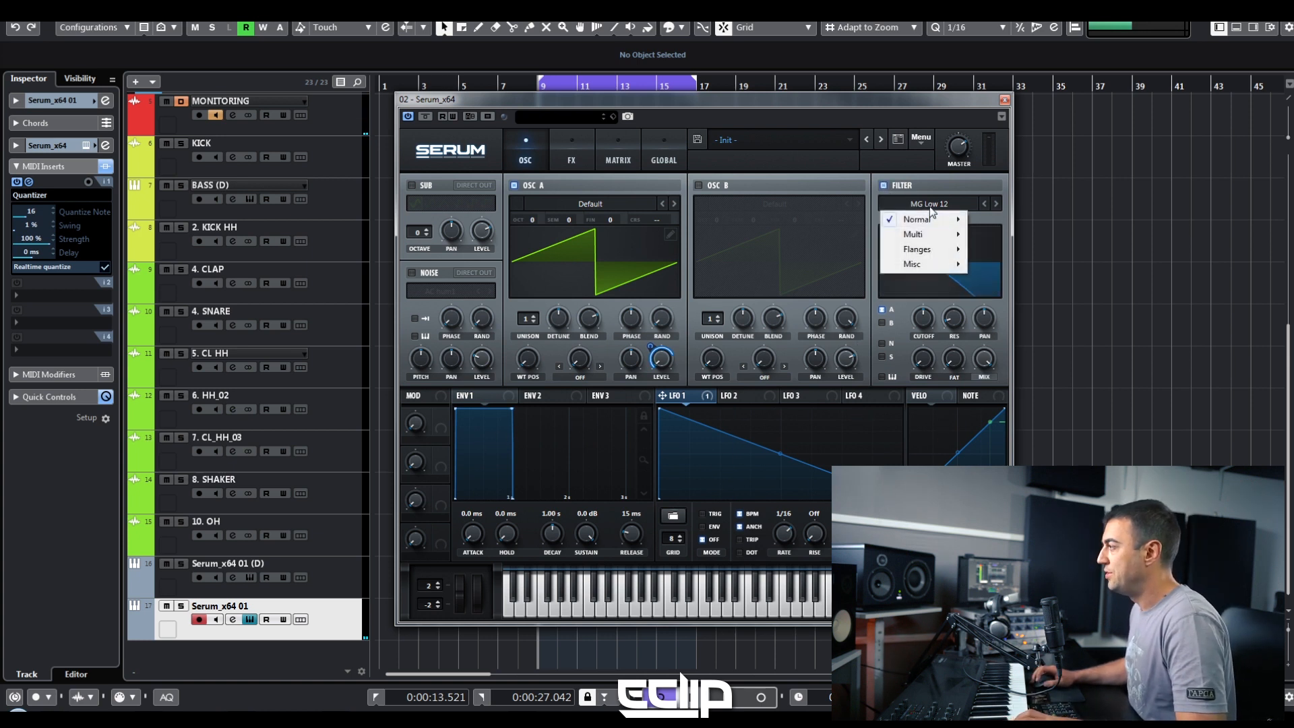
pyautogui.moveTo(933, 220)
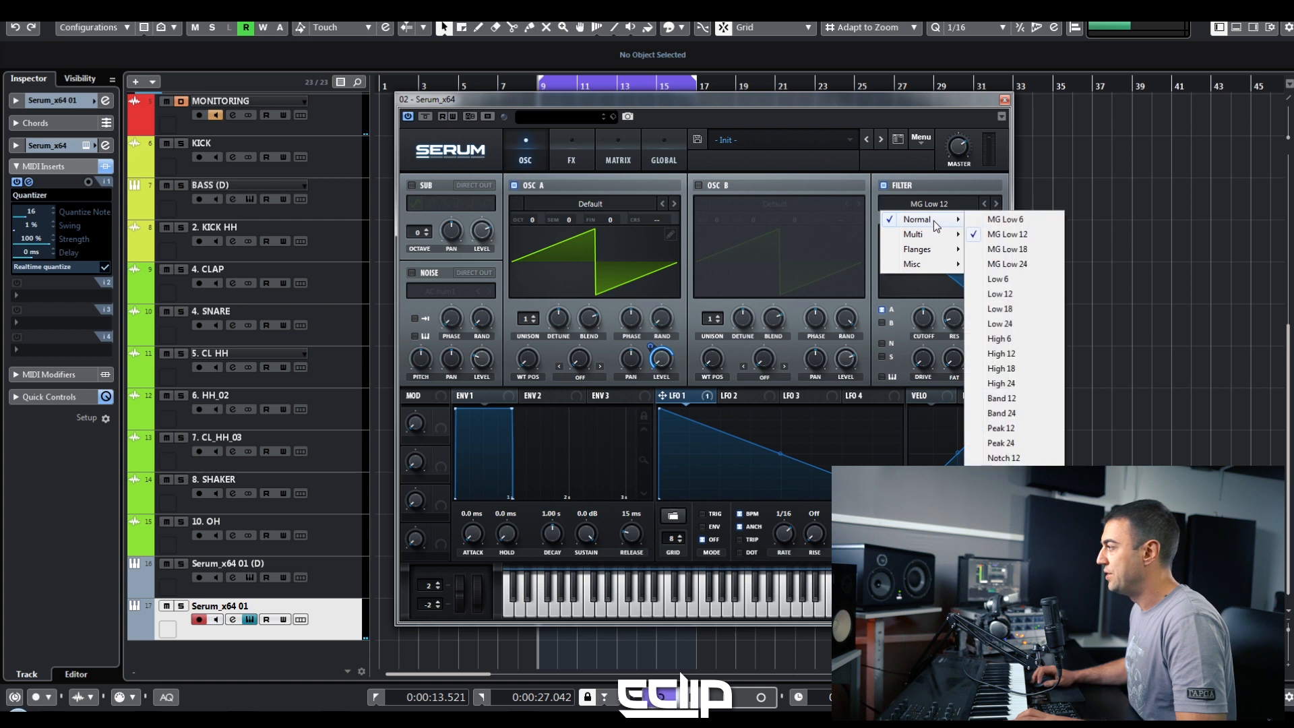
pyautogui.click(1005, 398)
# Step: Adjust the band-pass filter's cutoff, raise its resonance to about 52%, and adjust its drive
pyautogui.moveTo(944, 286); pyautogui.dragTo(956, 277)
pyautogui.moveTo(953, 218); pyautogui.dragTo(953, 254)
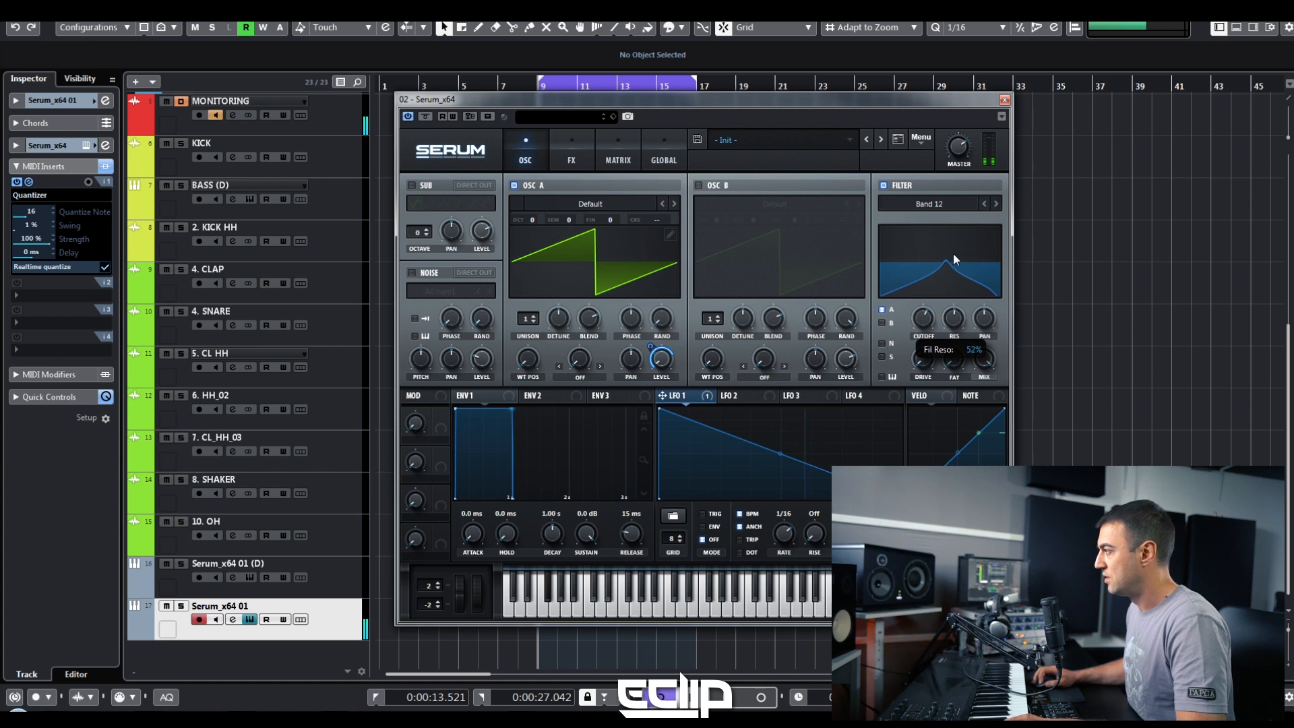
pyautogui.moveTo(926, 361); pyautogui.dragTo(935, 245)
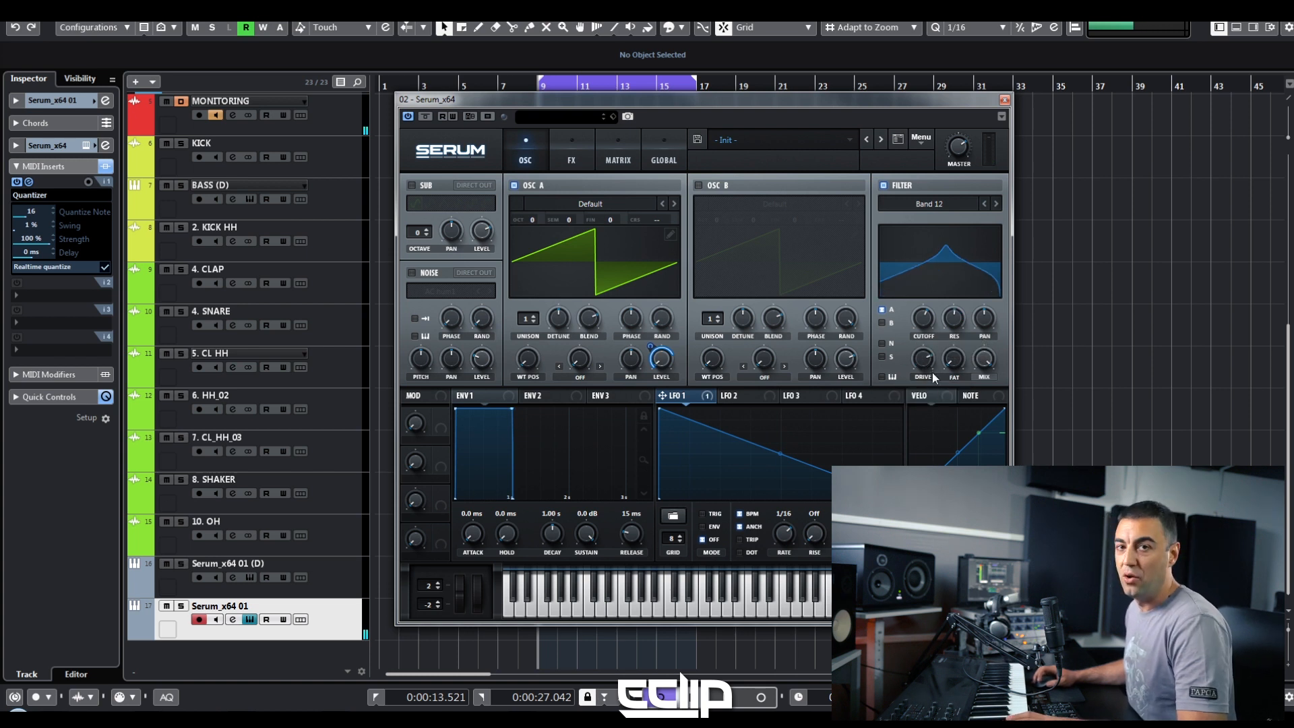
pyautogui.moveTo(929, 363); pyautogui.dragTo(932, 396)
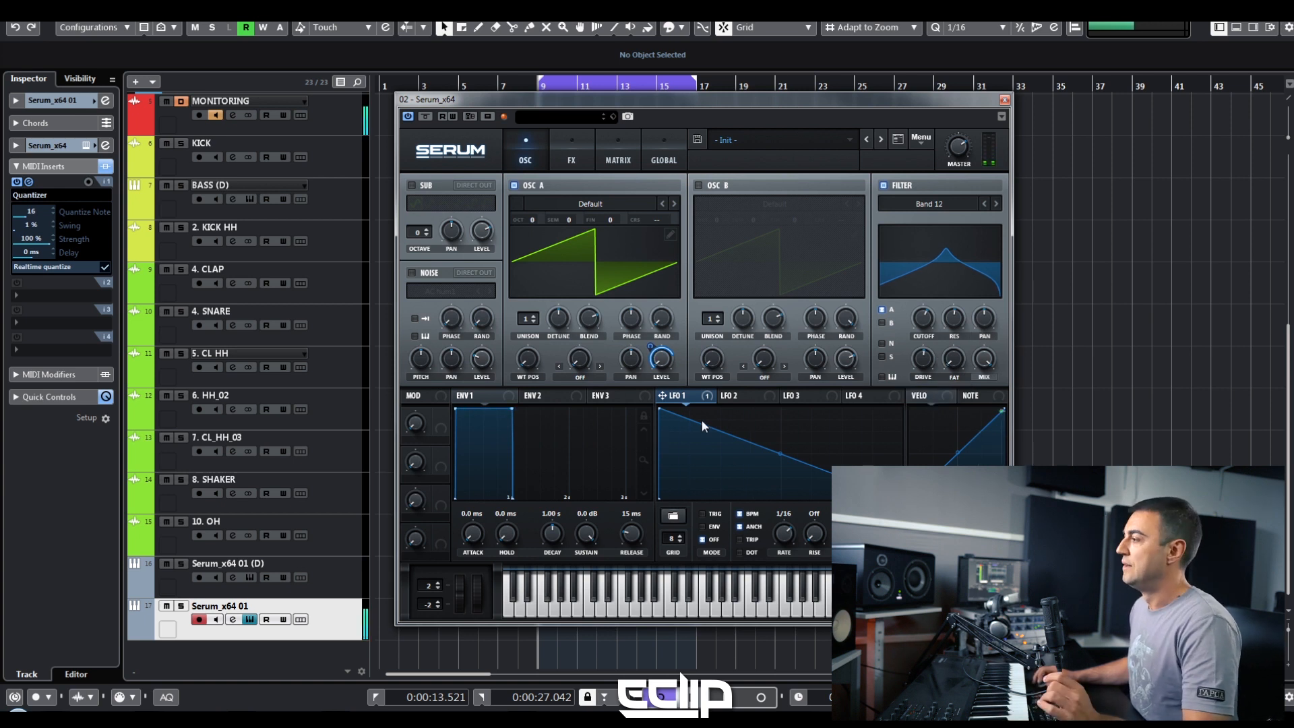
# Step: Enable oscillator B with LFO 1 modulating its level, and raise its octave to +1
pyautogui.click(698, 184)
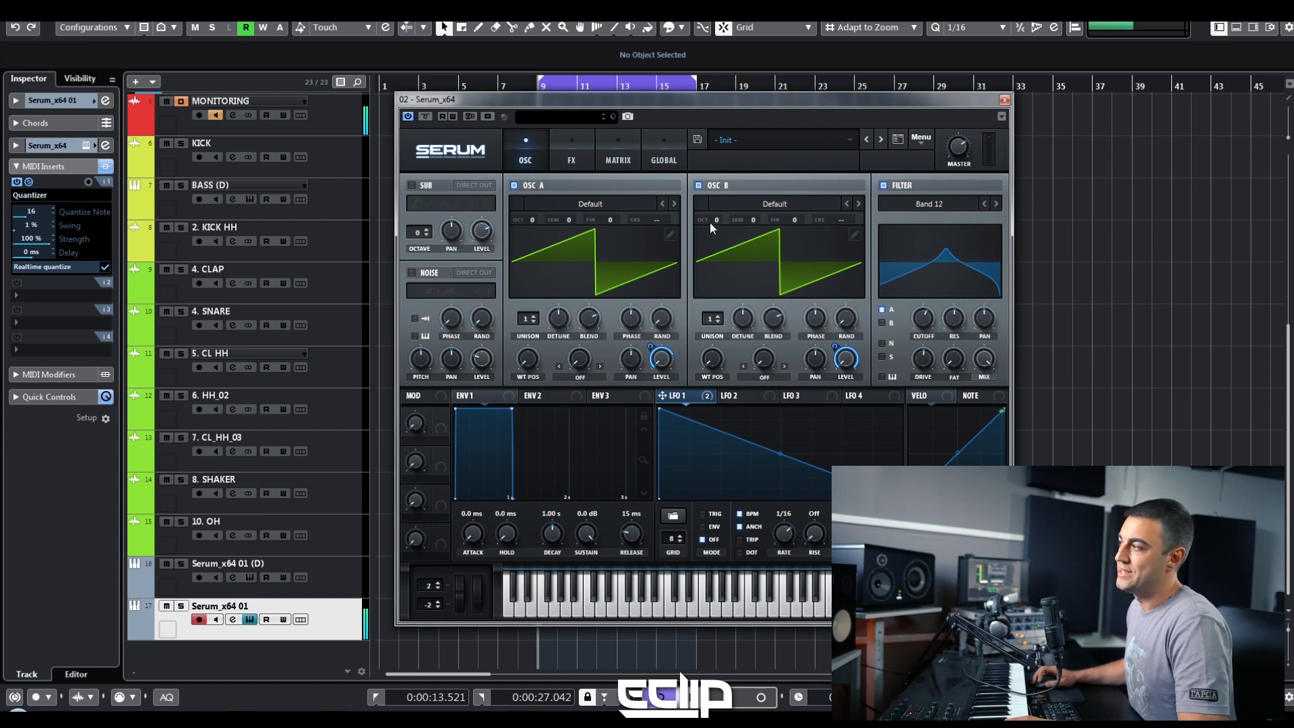
pyautogui.moveTo(715, 220); pyautogui.dragTo(728, 206)
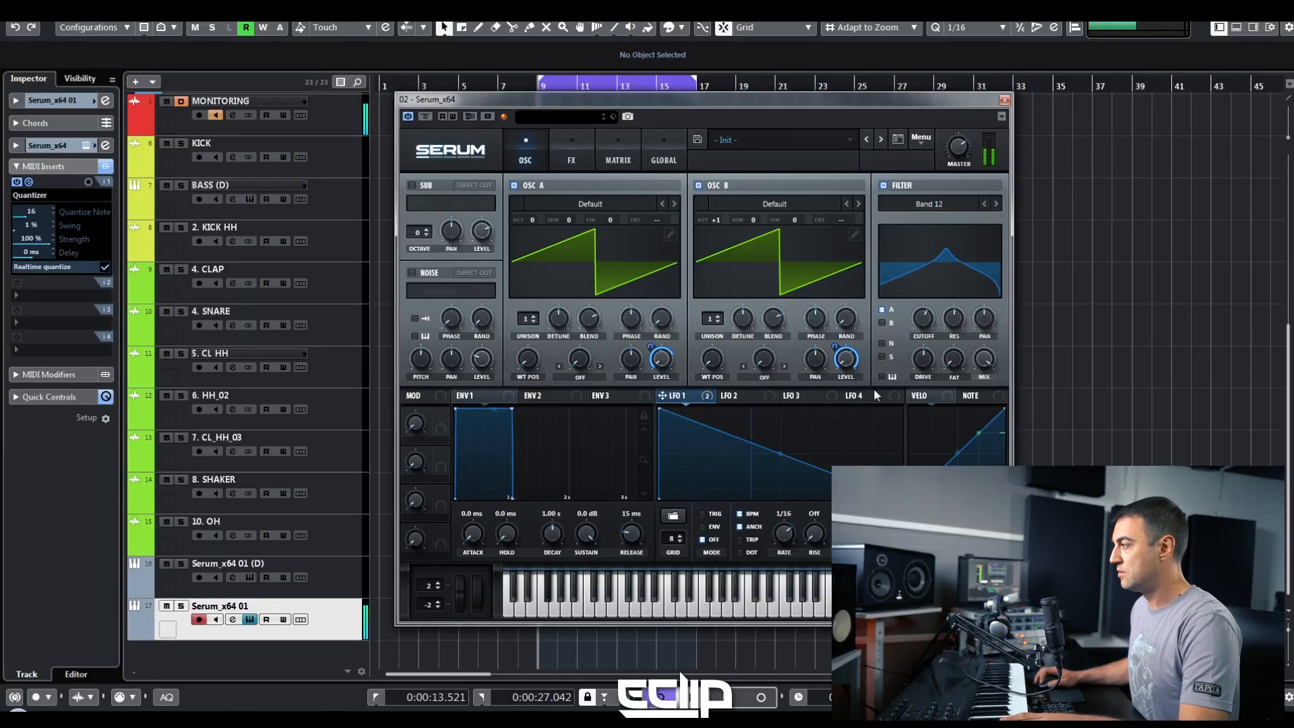
# Step: Shape LFO 2 as a concave descending ramp at a 1/16 rate and assign it to the coarse pitch of oscillators A and B
pyautogui.click(742, 397)
pyautogui.moveTo(784, 408); pyautogui.dragTo(661, 409)
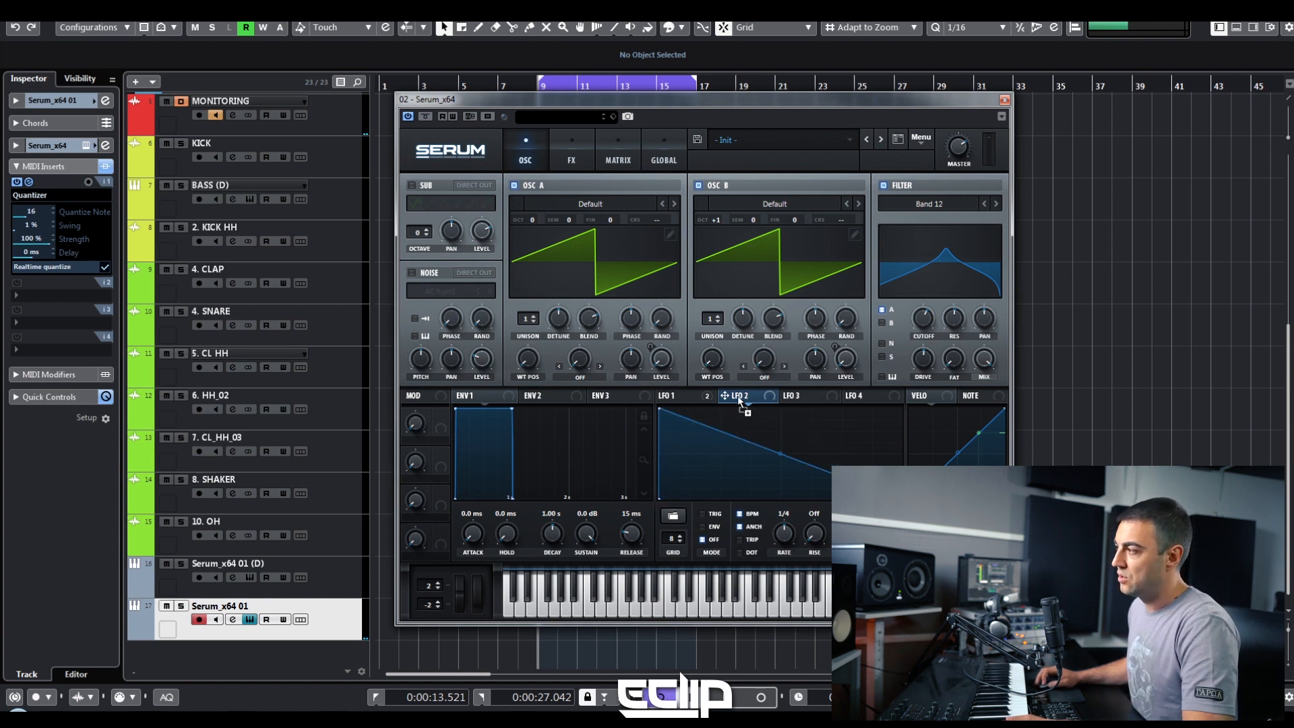
pyautogui.moveTo(649, 221); pyautogui.dragTo(651, 222)
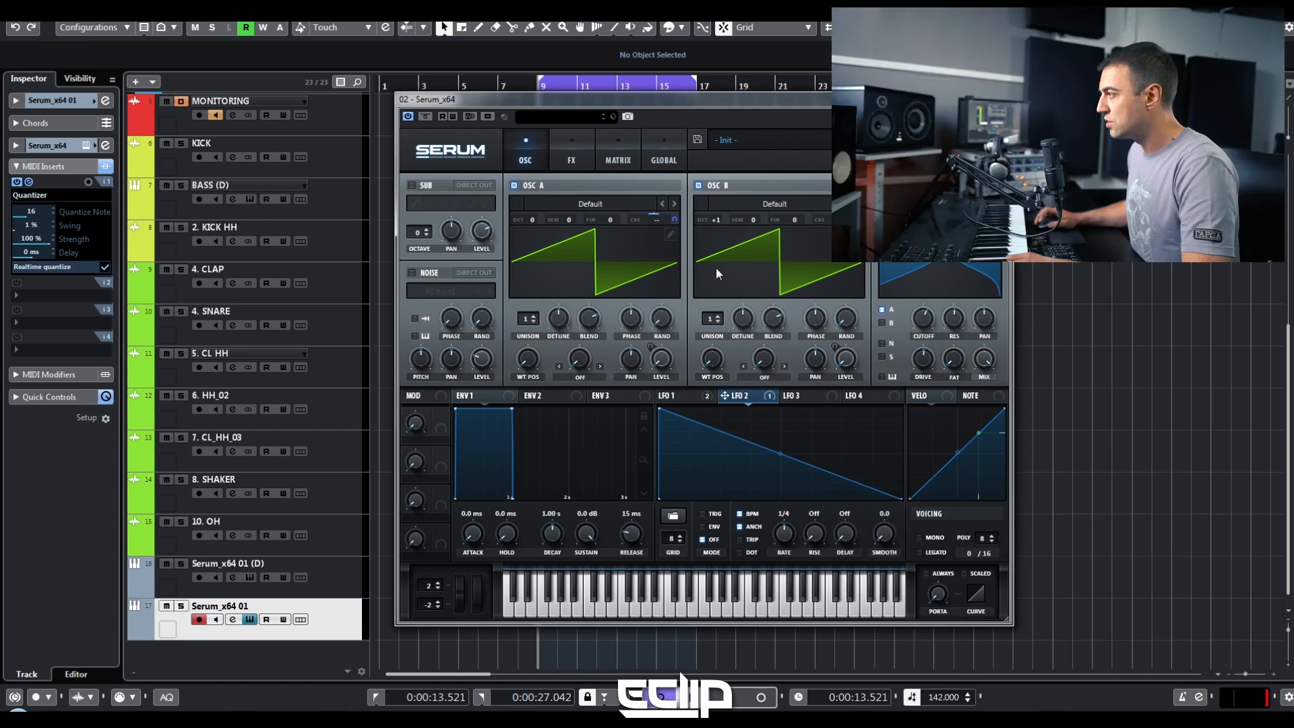
pyautogui.moveTo(779, 454); pyautogui.dragTo(780, 475)
pyautogui.moveTo(784, 539)
pyautogui.mouseDown()
pyautogui.moveTo(784, 512)
pyautogui.moveTo(790, 549)
pyautogui.mouseUp()
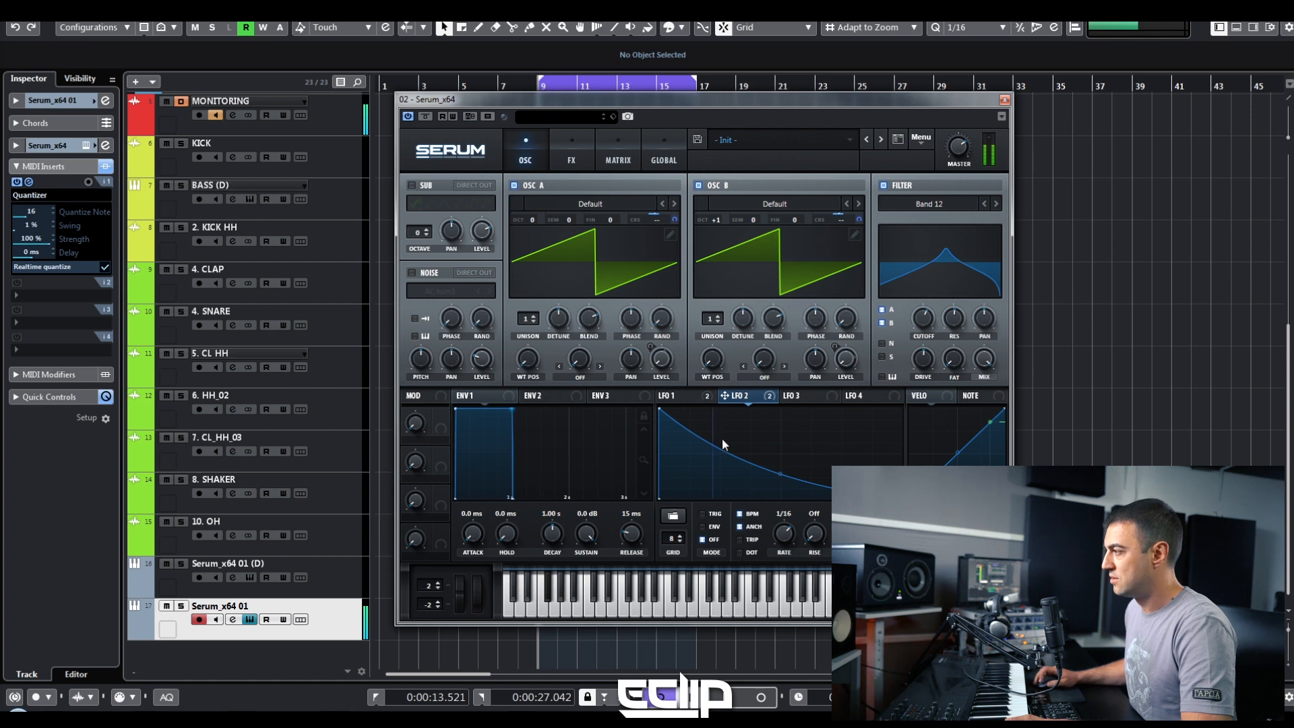
# Step: Reshape LFO 1 with a short hold at full level, a concave decay, and a zero-level point just before the end
pyautogui.click(687, 396)
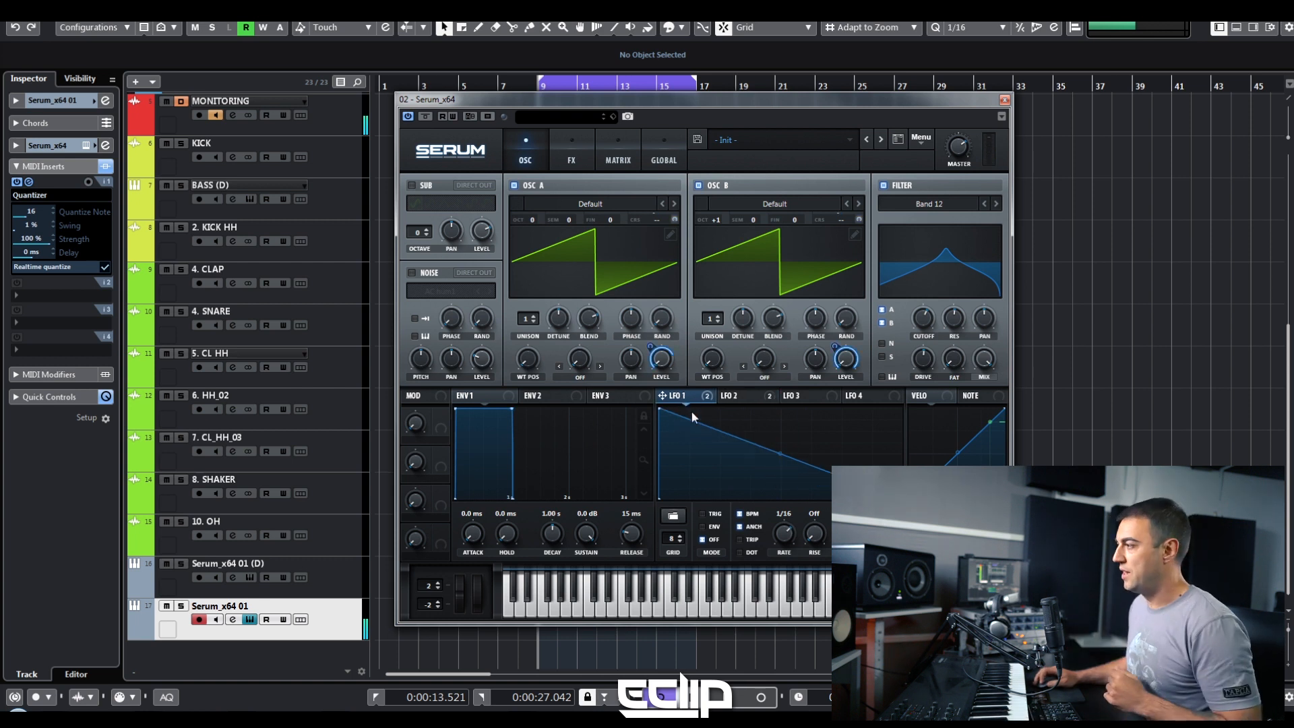
pyautogui.doubleClick(715, 418)
pyautogui.moveTo(716, 418); pyautogui.dragTo(735, 399)
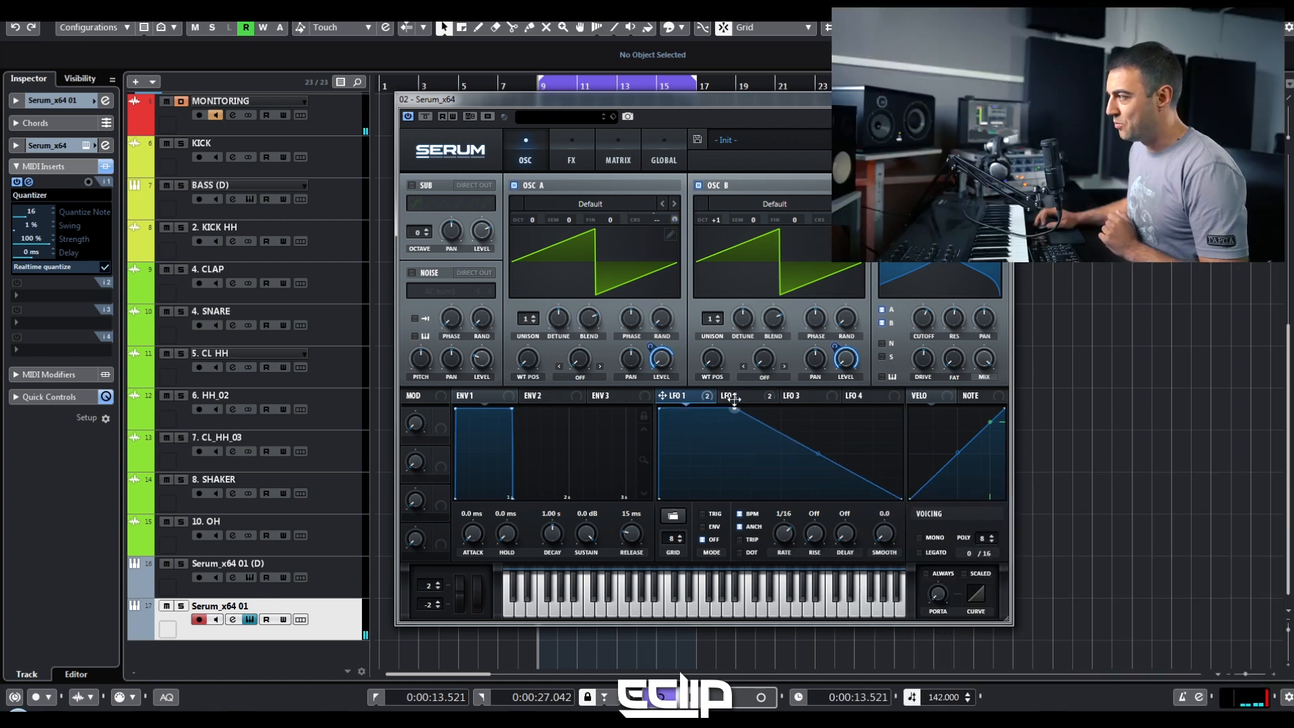
pyautogui.moveTo(820, 454); pyautogui.dragTo(820, 482)
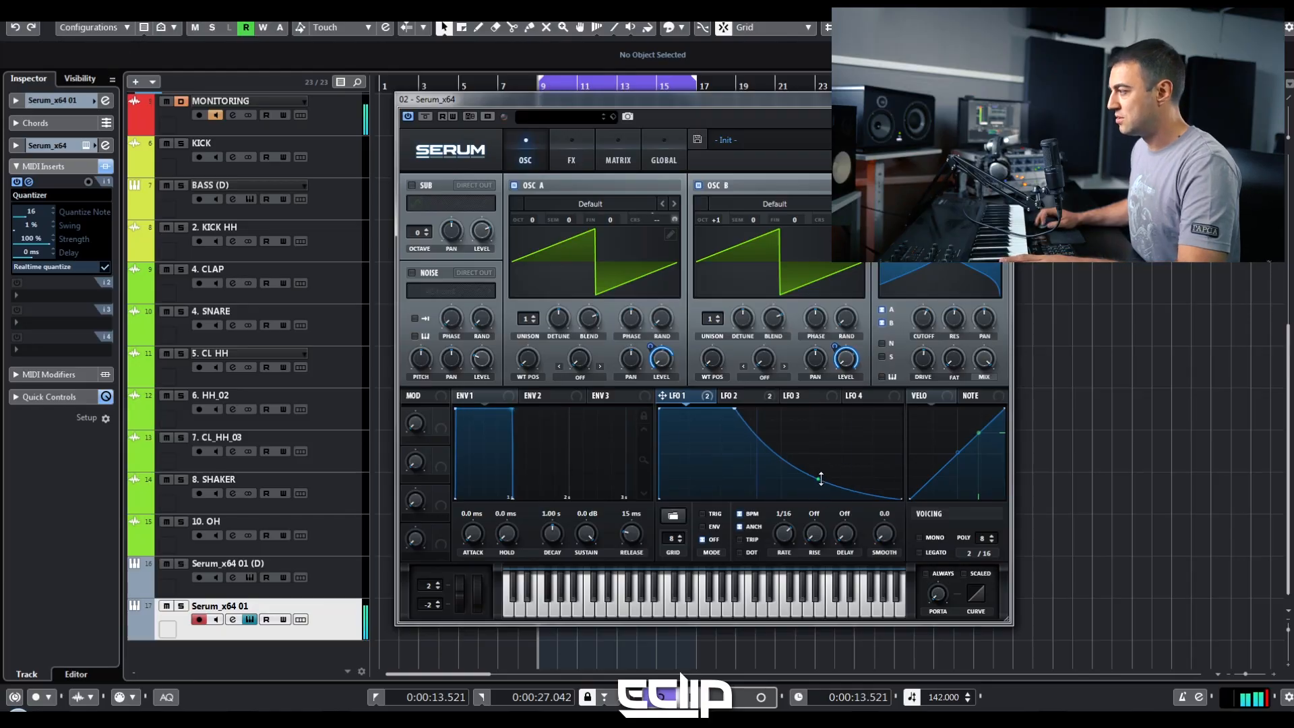
pyautogui.doubleClick(861, 495)
pyautogui.moveTo(861, 494); pyautogui.dragTo(880, 502)
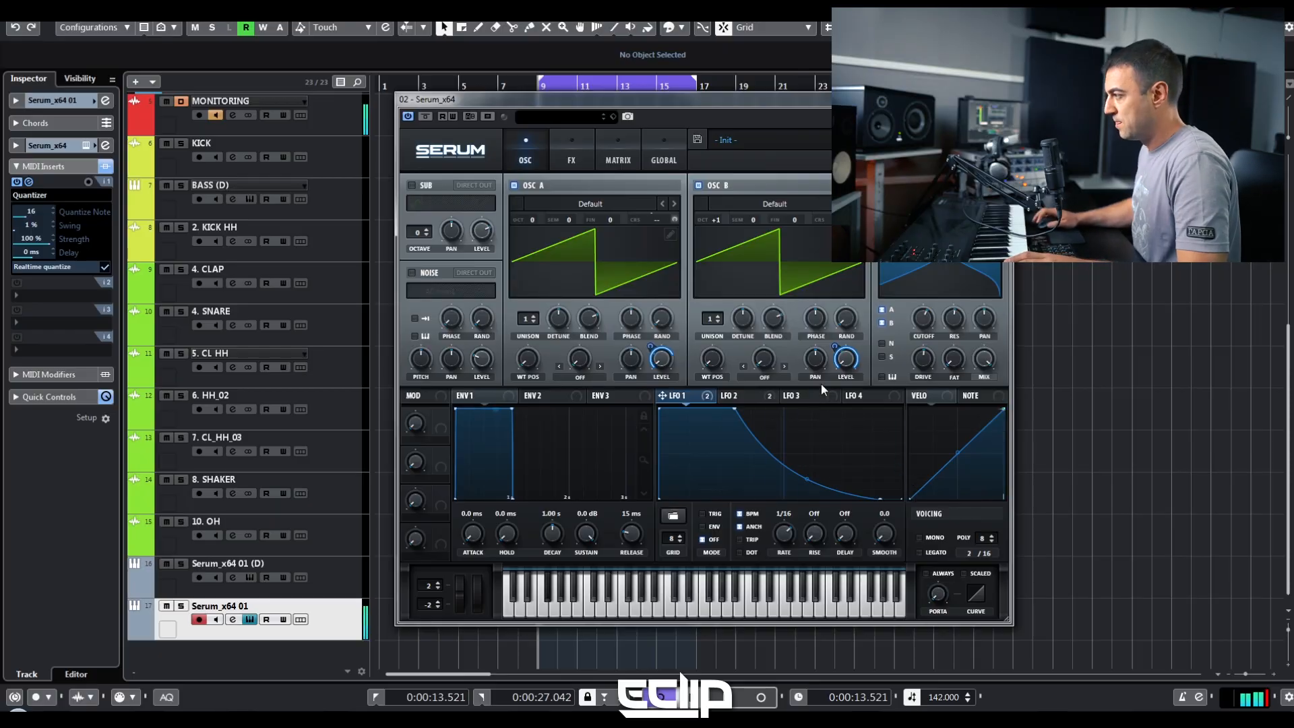
pyautogui.moveTo(734, 409); pyautogui.dragTo(712, 409)
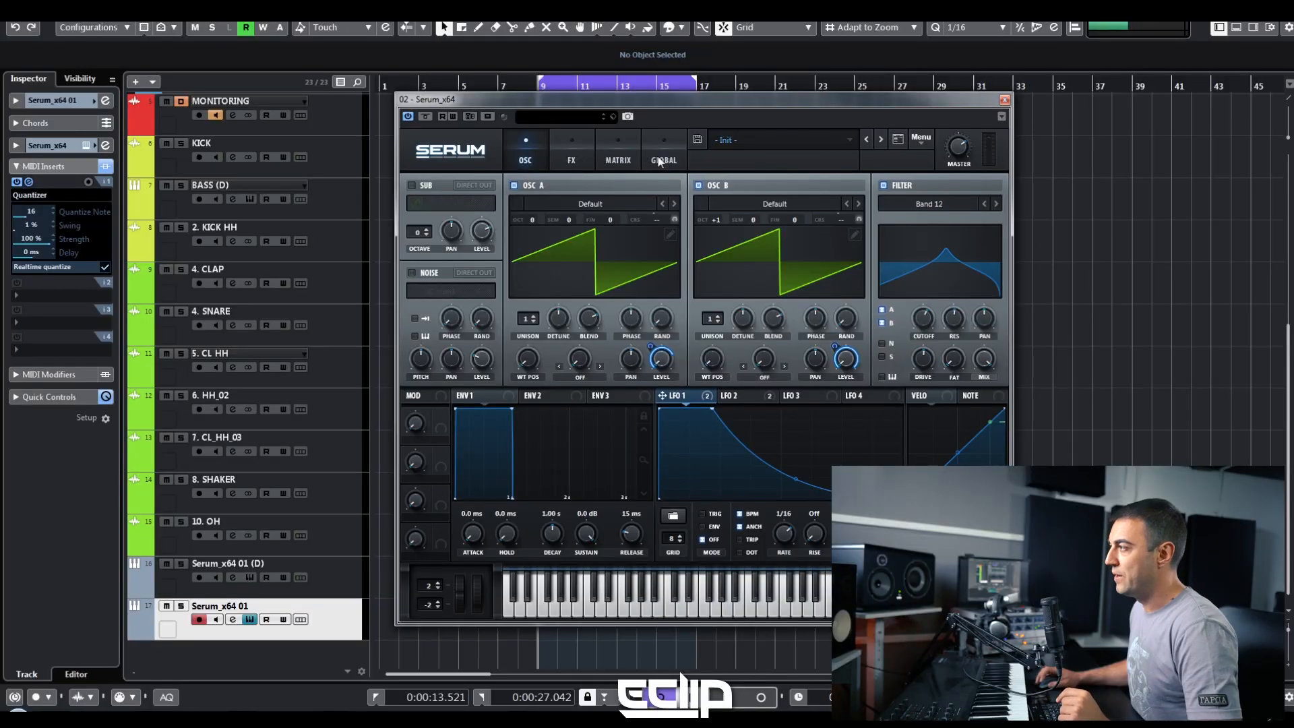
# Step: Enable S&H, Mono and BPM Sync for Chaos 1 in the global settings and adjust its rate
pyautogui.click(660, 161)
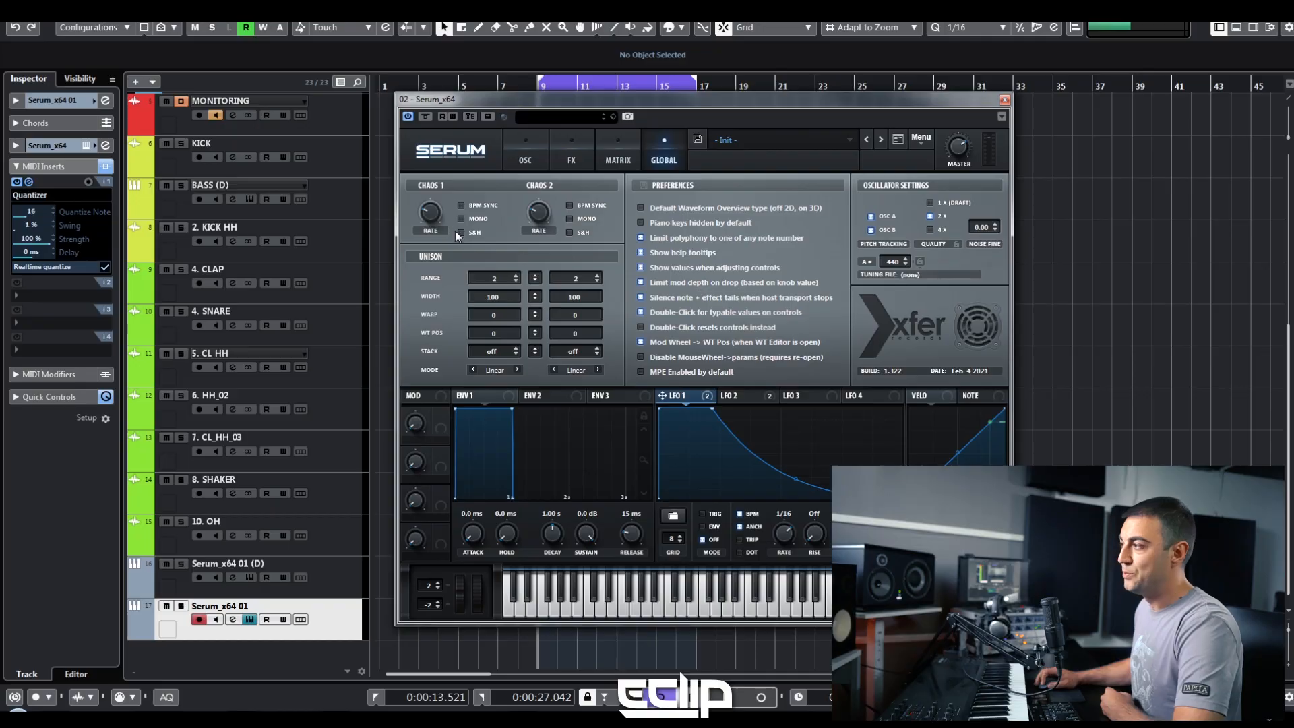
pyautogui.click(463, 233)
pyautogui.click(463, 219)
pyautogui.click(461, 205)
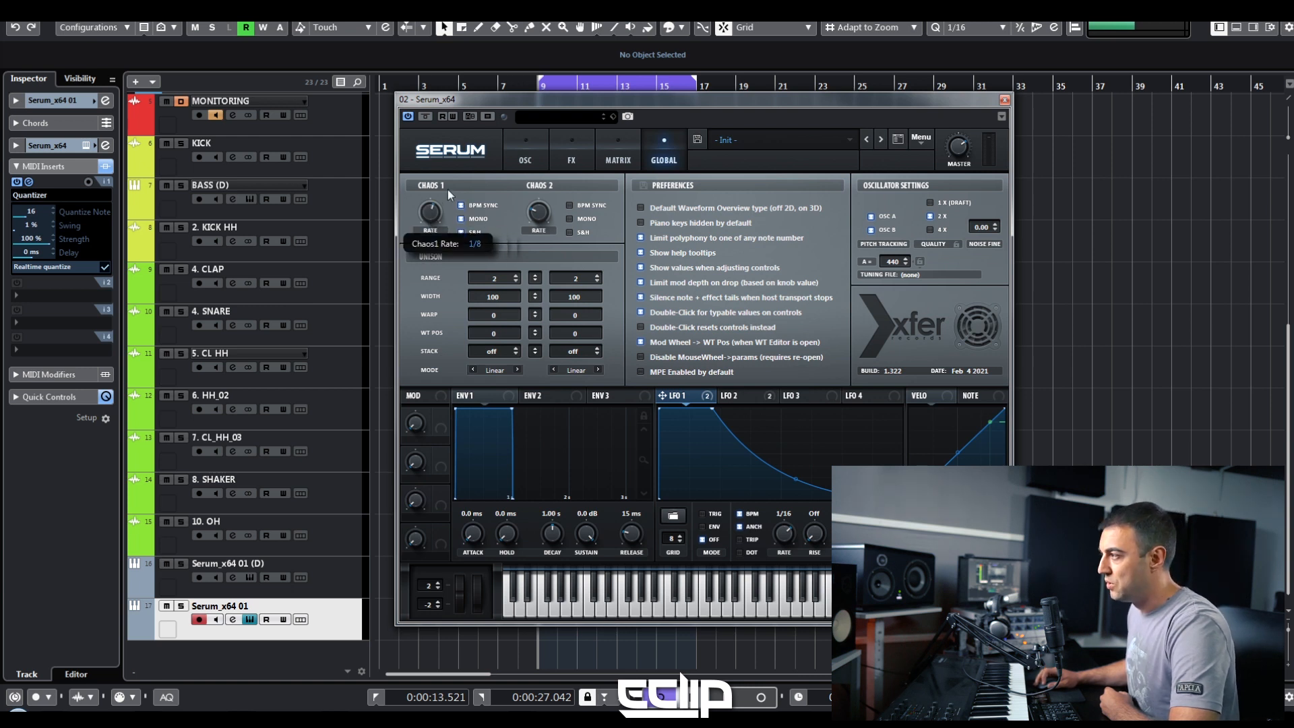
pyautogui.moveTo(434, 209); pyautogui.dragTo(443, 186)
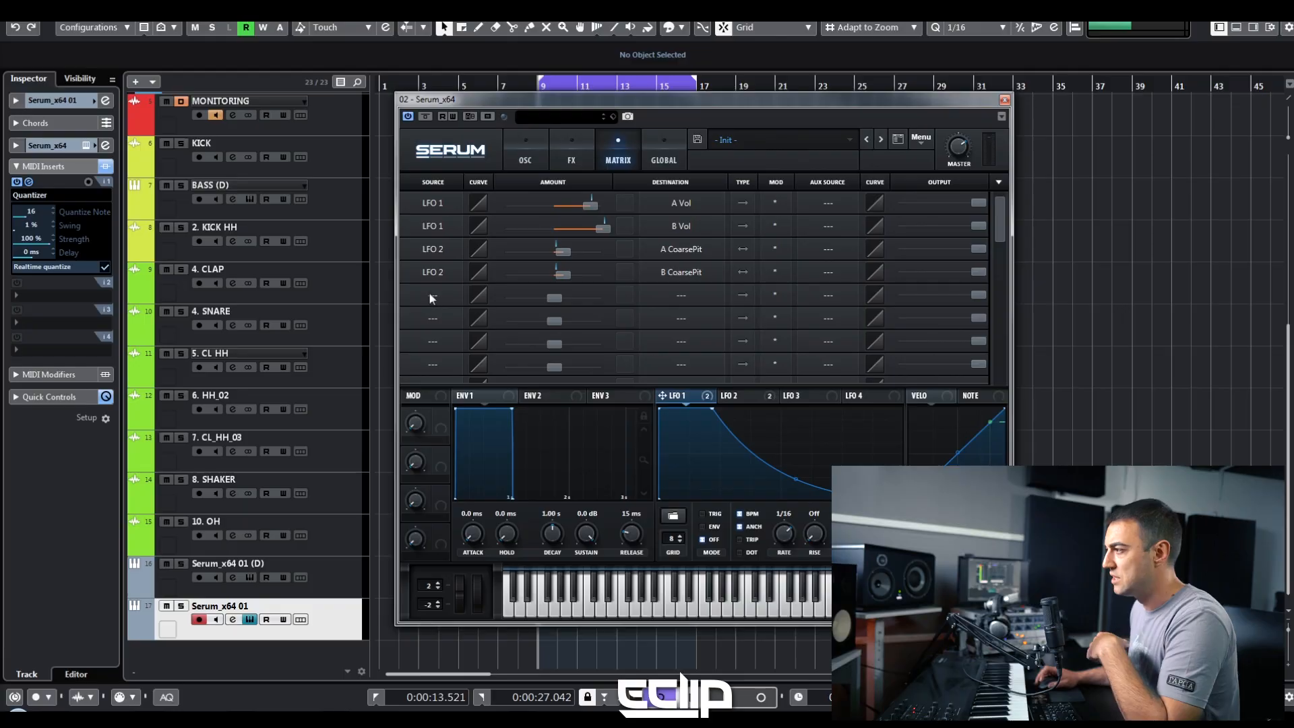
# Step: Add a modulation matrix row routing Chaos1 to Fil Cutoff with a small positive amount
pyautogui.click(433, 202)
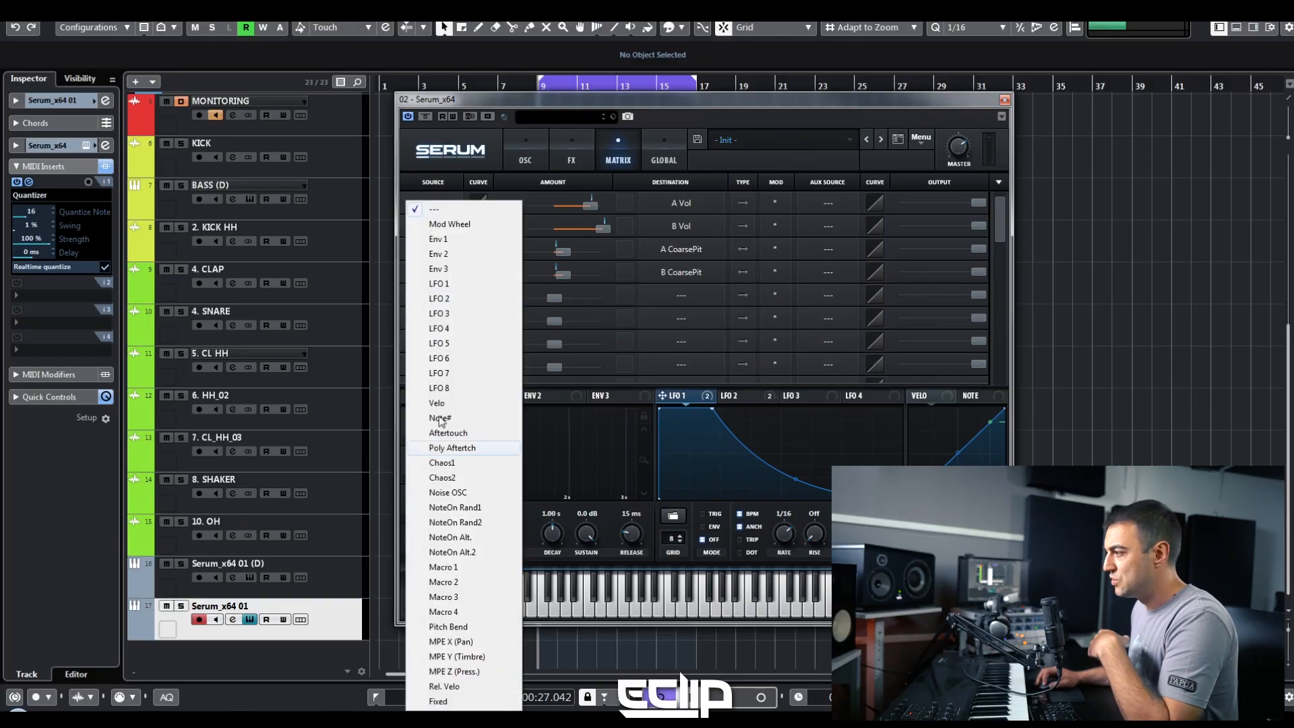
pyautogui.click(441, 462)
pyautogui.click(671, 296)
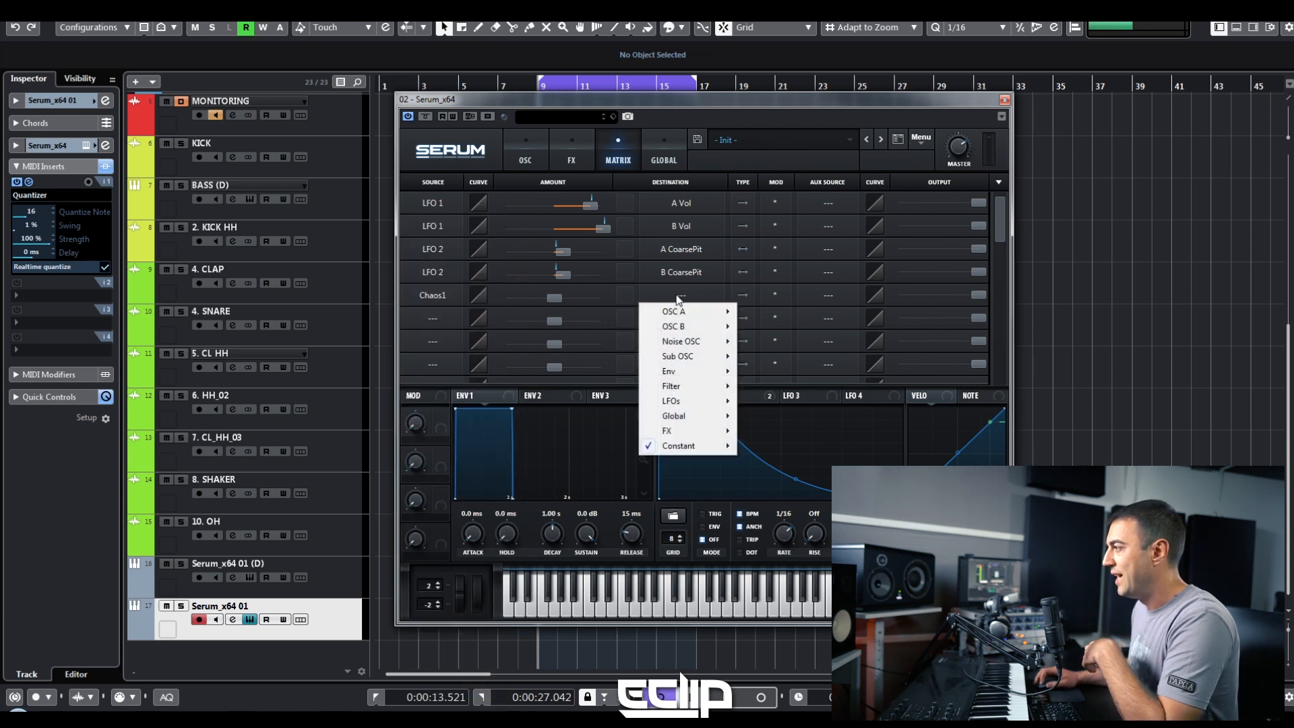
pyautogui.moveTo(697, 386)
pyautogui.click(775, 384)
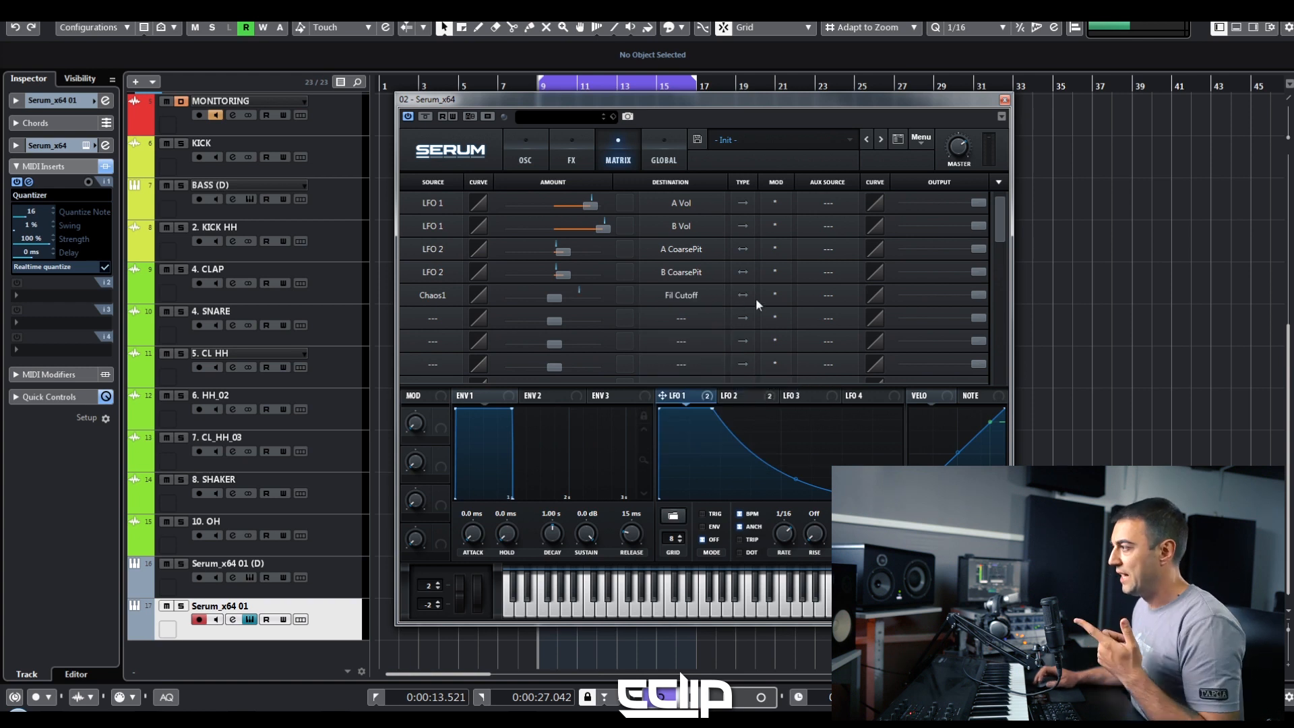
pyautogui.moveTo(552, 297)
pyautogui.mouseDown()
pyautogui.moveTo(584, 302)
pyautogui.moveTo(561, 293)
pyautogui.mouseUp()
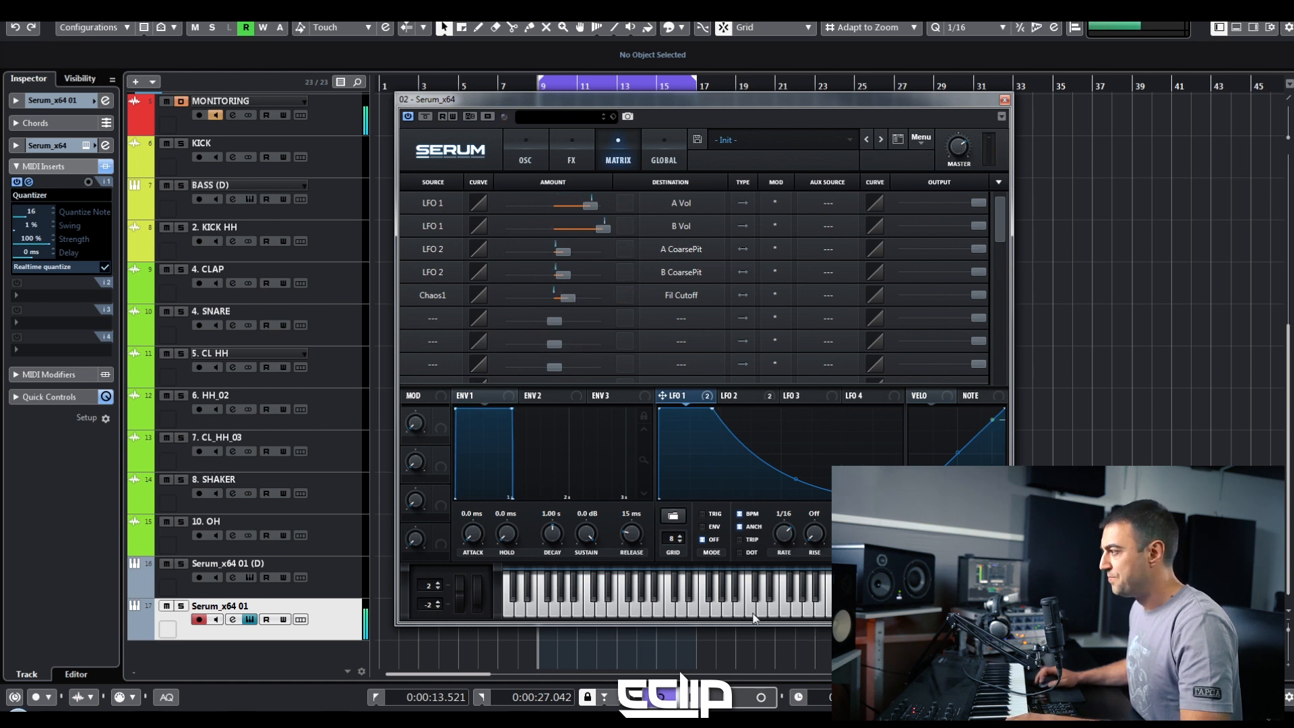
# Step: Set both LFO 1 and LFO 2 to Trig mode
pyautogui.click(702, 513)
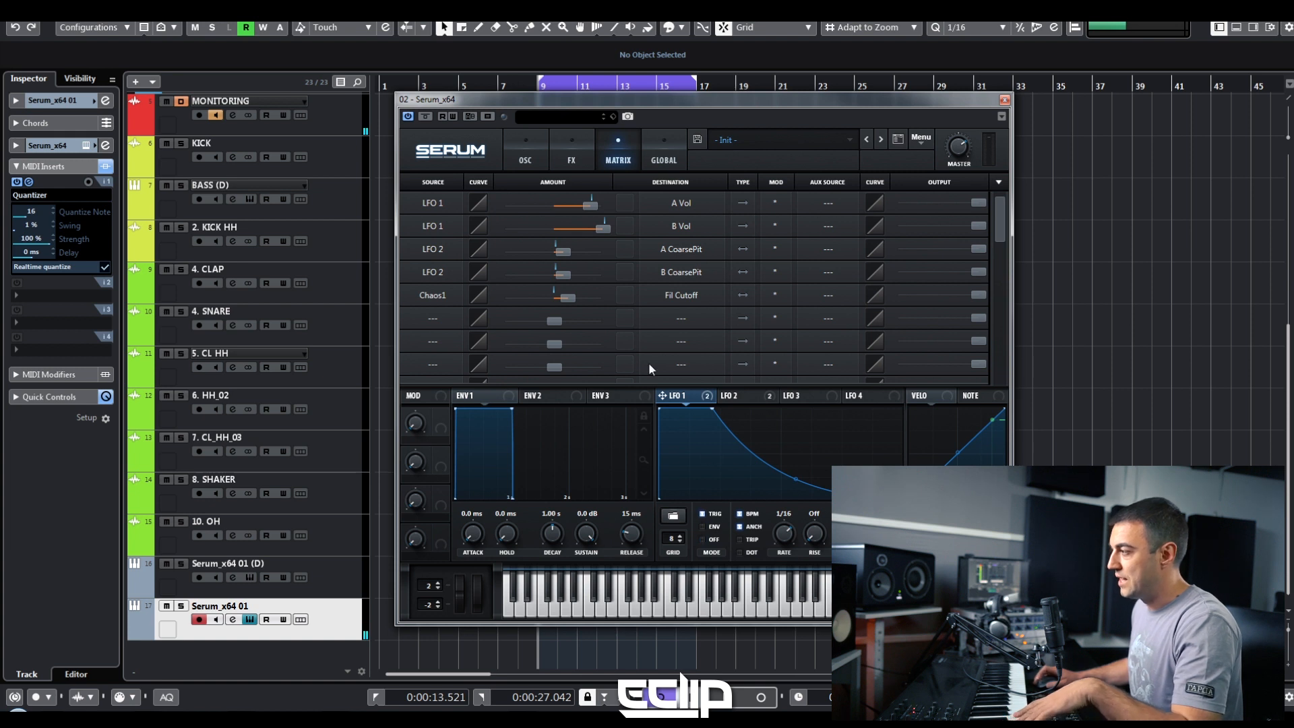
pyautogui.click(741, 396)
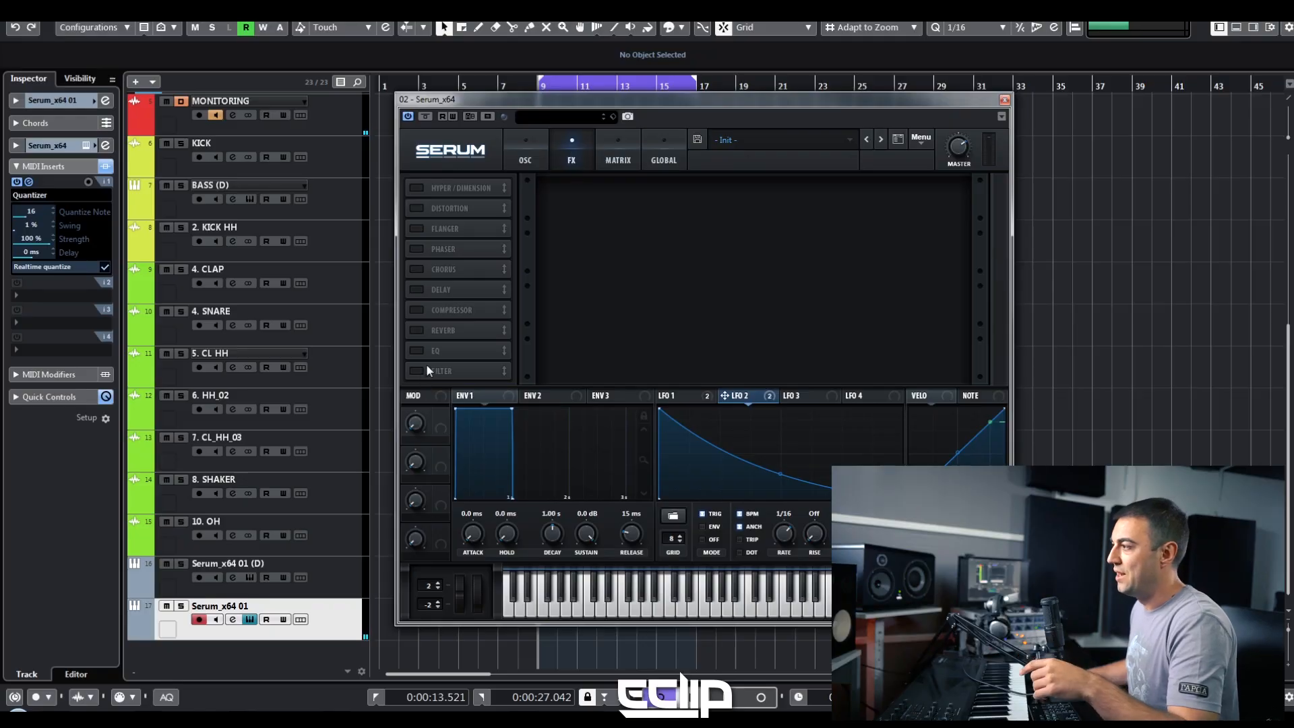
# Step: Enable the EQ effect, set its low band to high-pass, and adjust the cut's frequency and Q
pyautogui.click(418, 351)
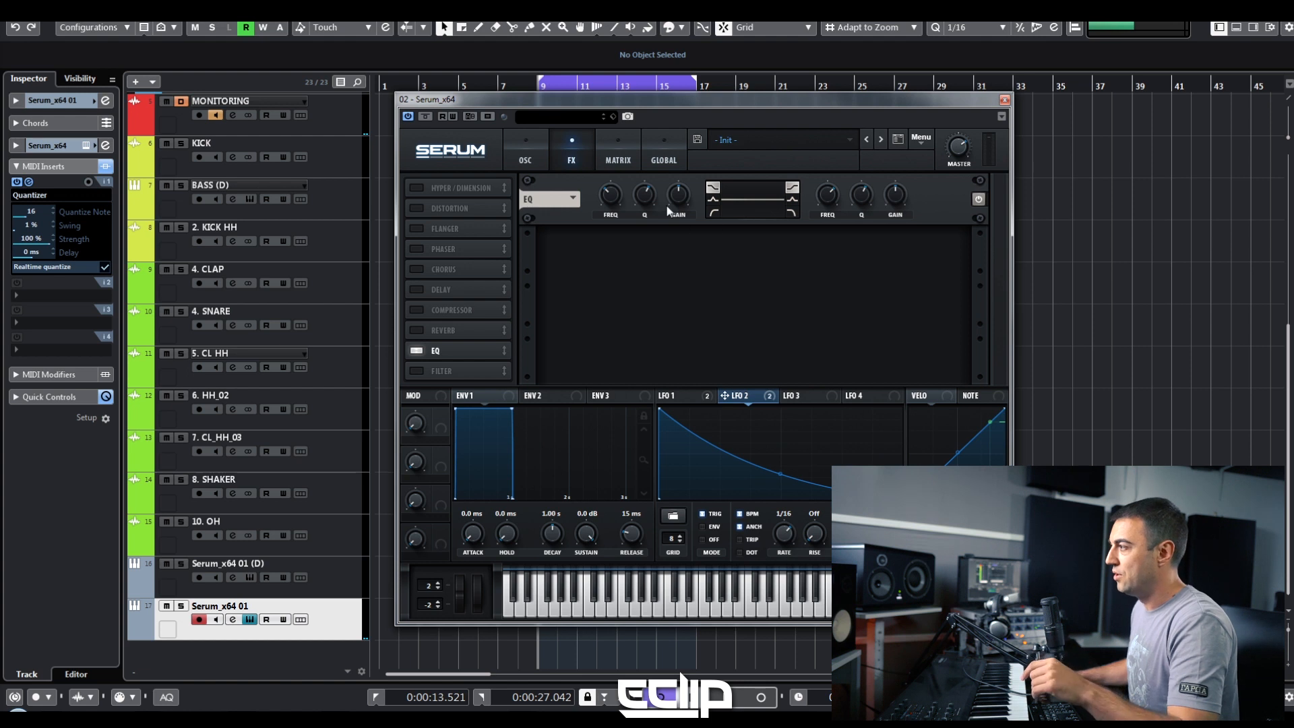
pyautogui.click(713, 211)
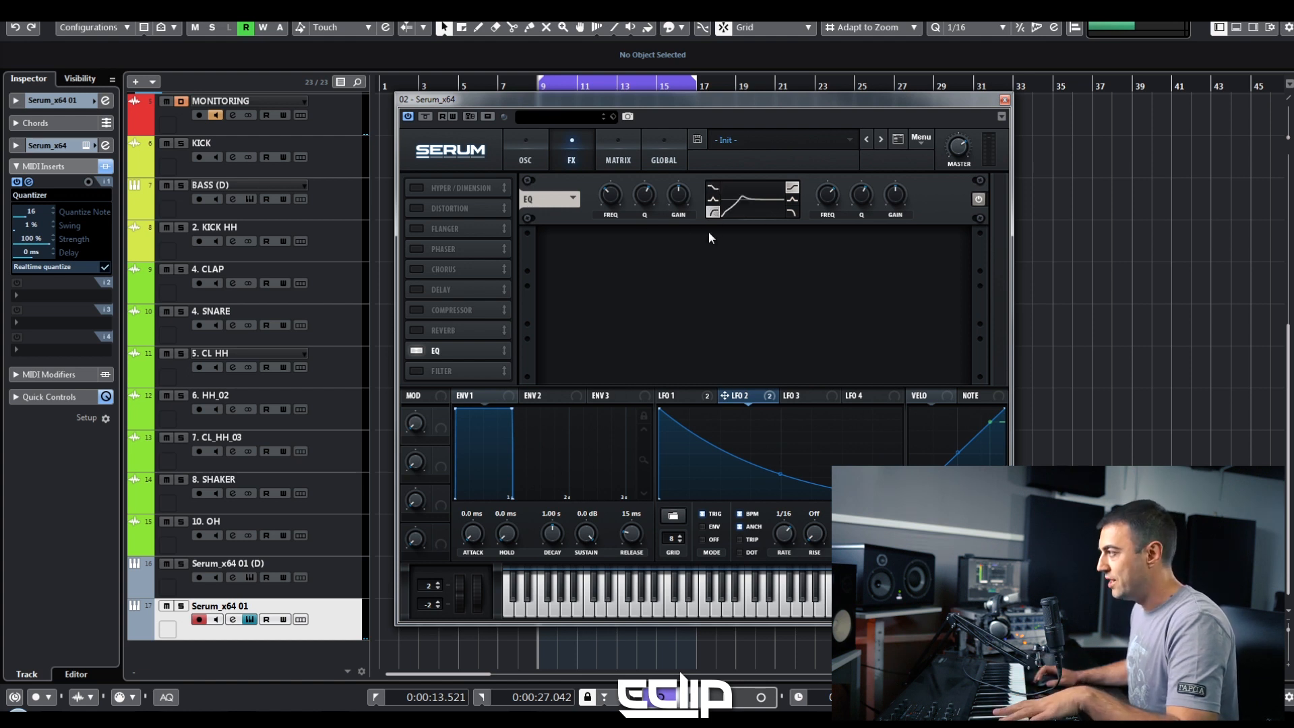
pyautogui.moveTo(641, 199); pyautogui.dragTo(619, 180)
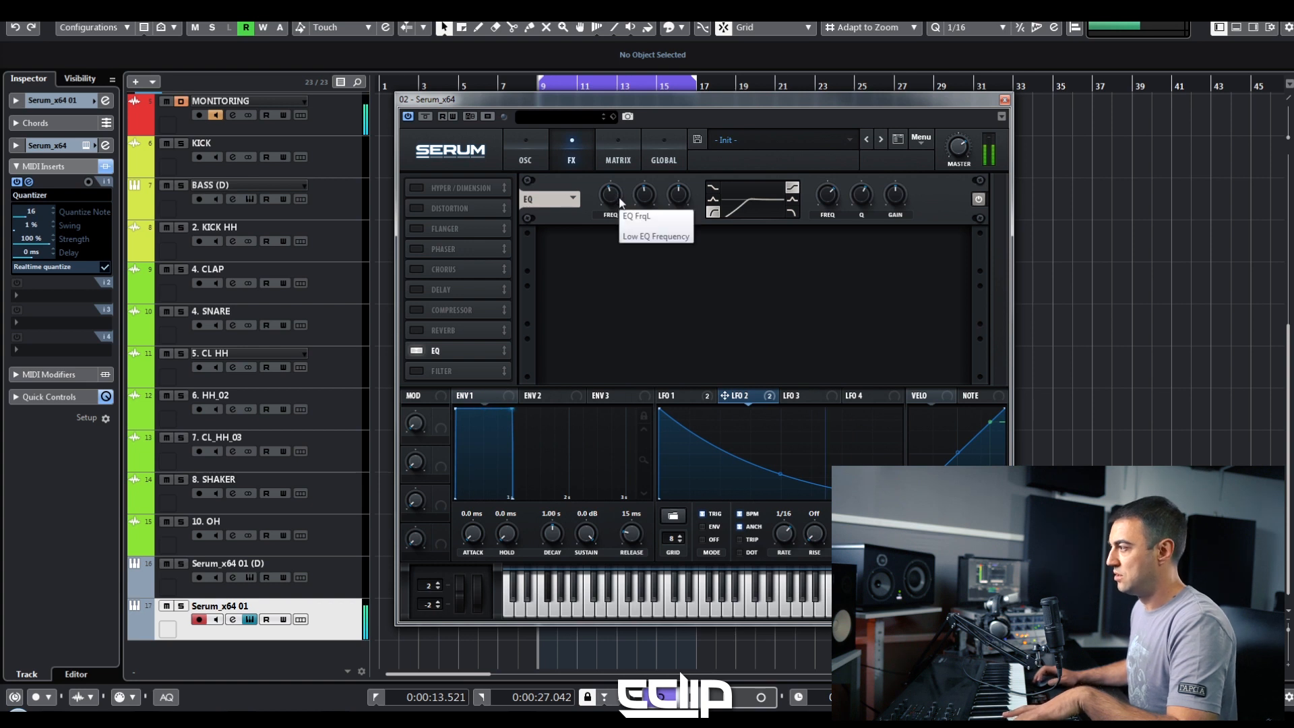
# Step: Add a modulation matrix row routing Chaos1 to EQ FrqL with a moderate positive amount
pyautogui.click(622, 164)
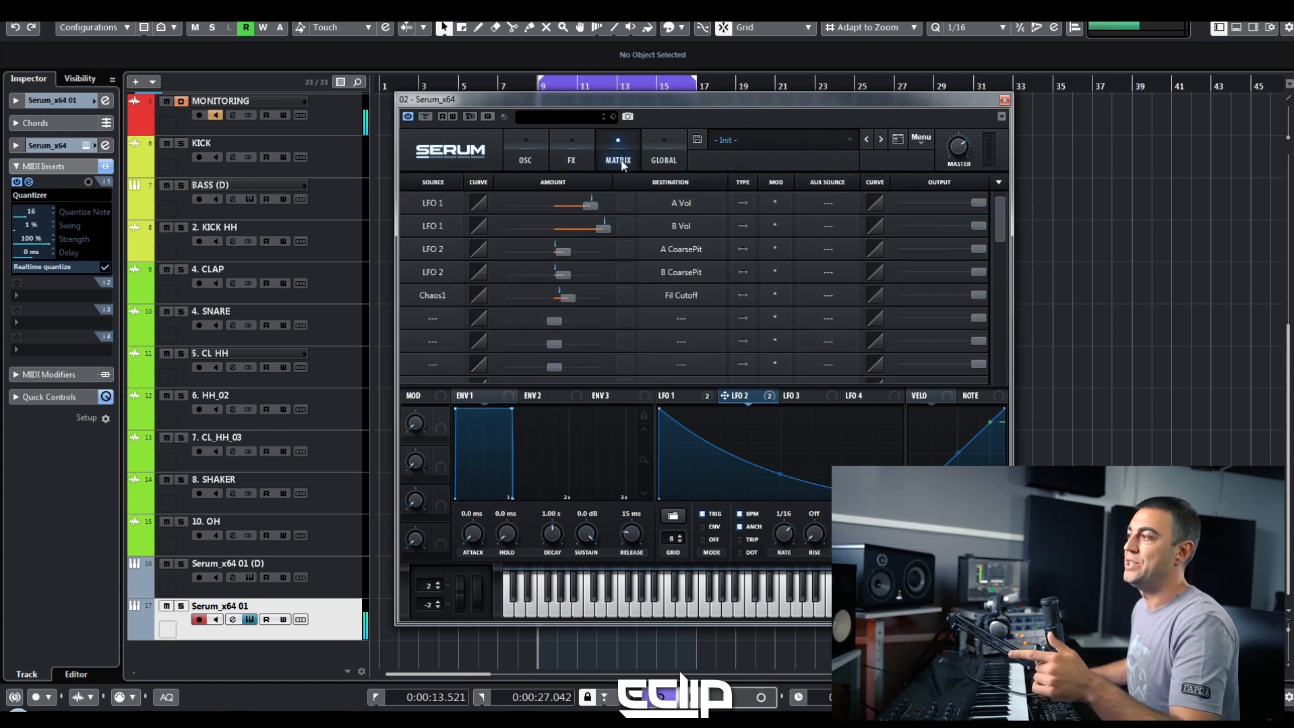
pyautogui.click(442, 317)
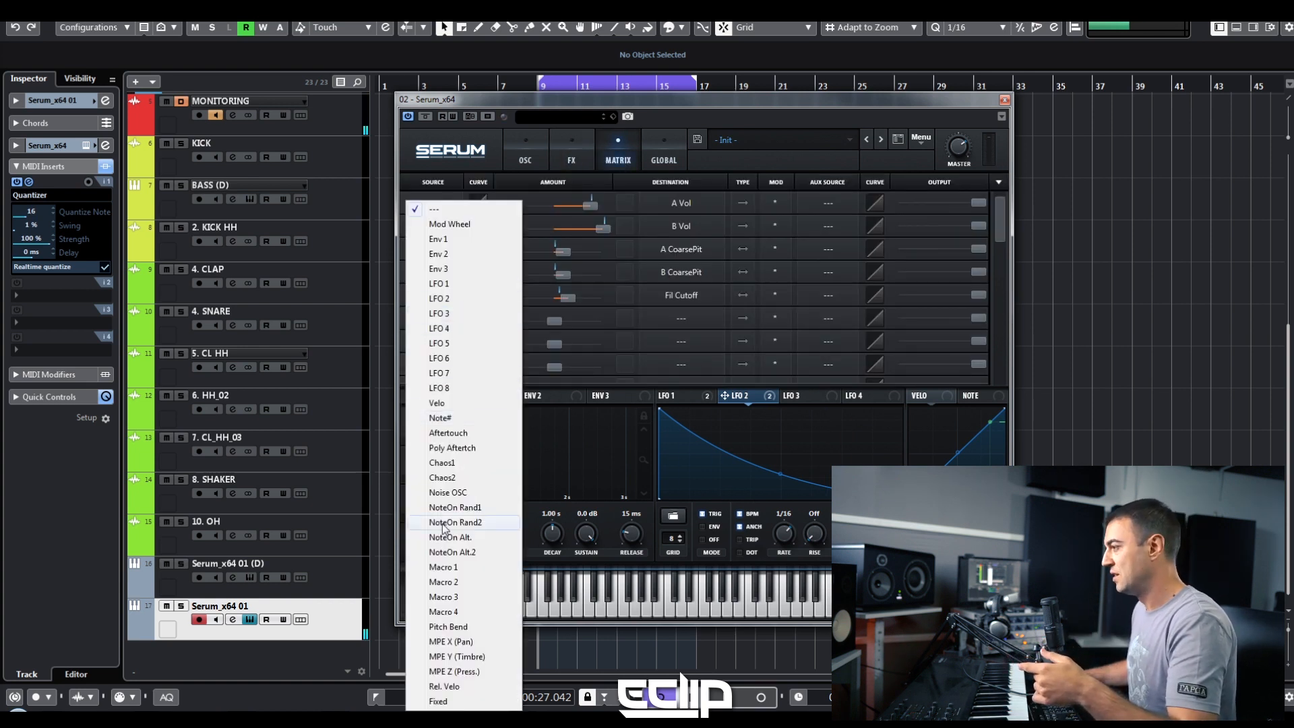
pyautogui.click(442, 463)
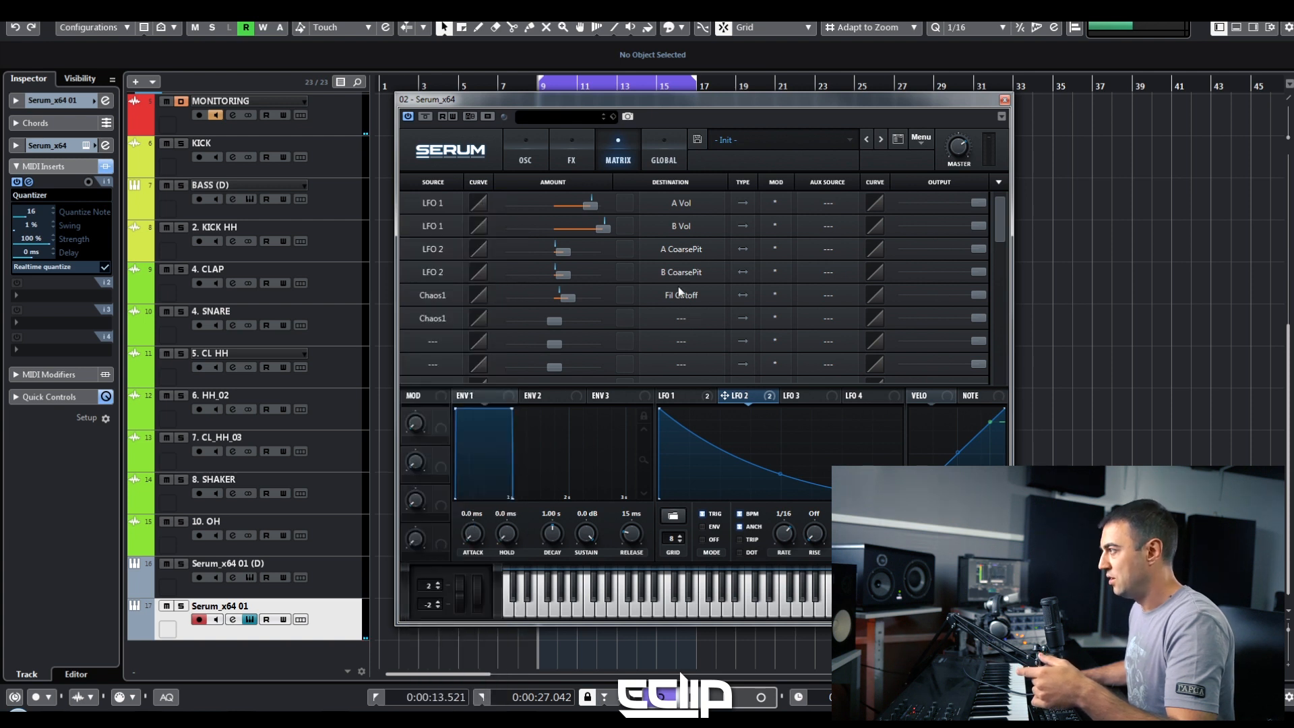
pyautogui.click(666, 320)
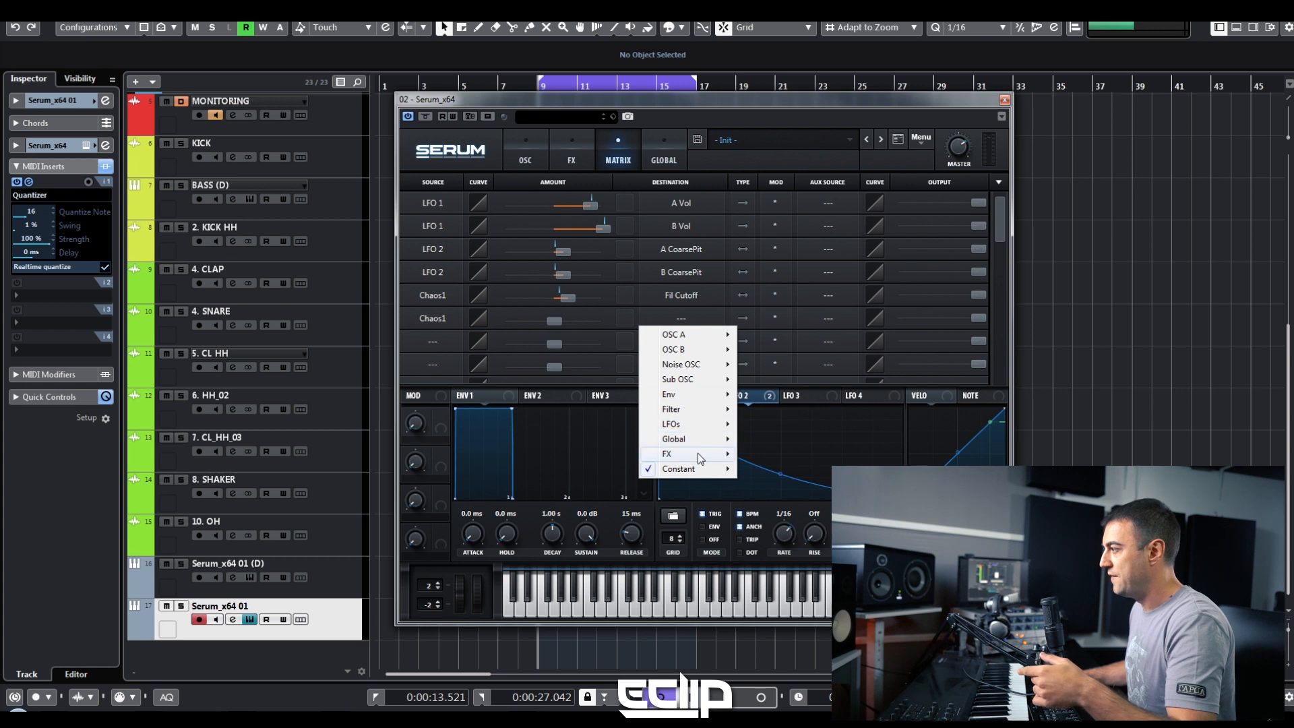
pyautogui.moveTo(697, 453)
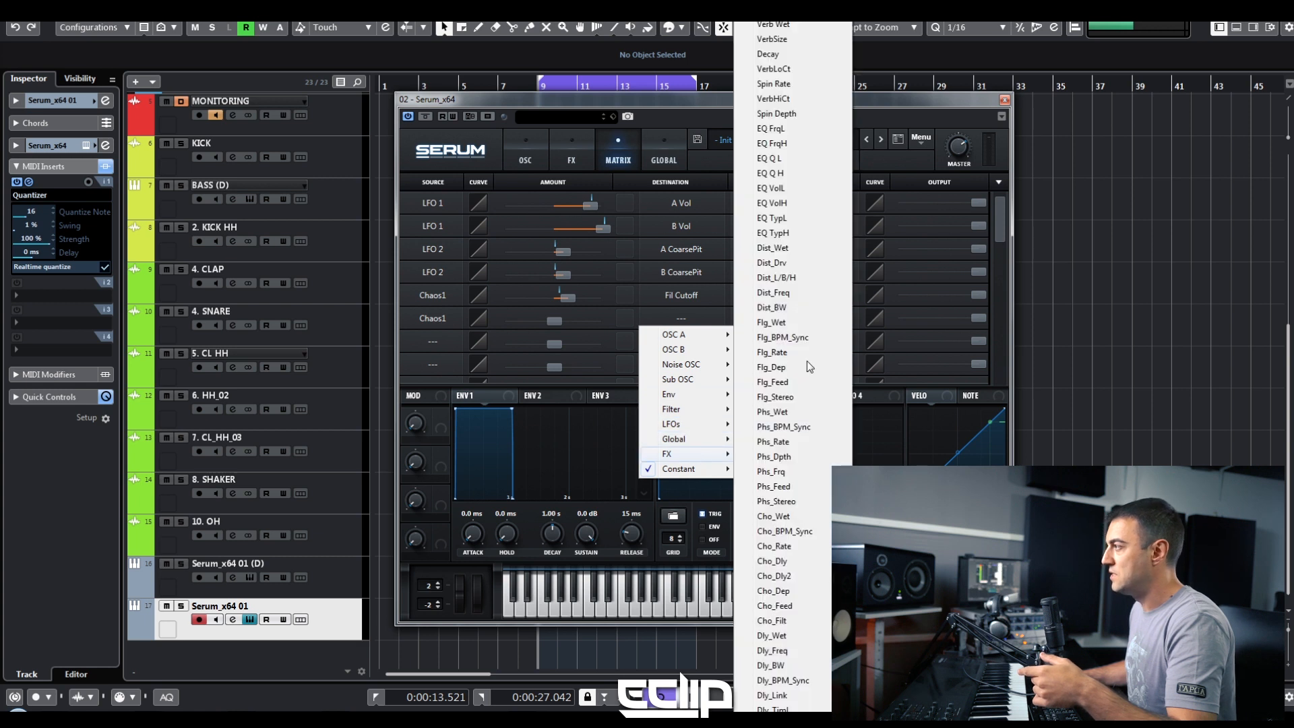
pyautogui.click(773, 130)
pyautogui.moveTo(557, 321); pyautogui.dragTo(591, 318)
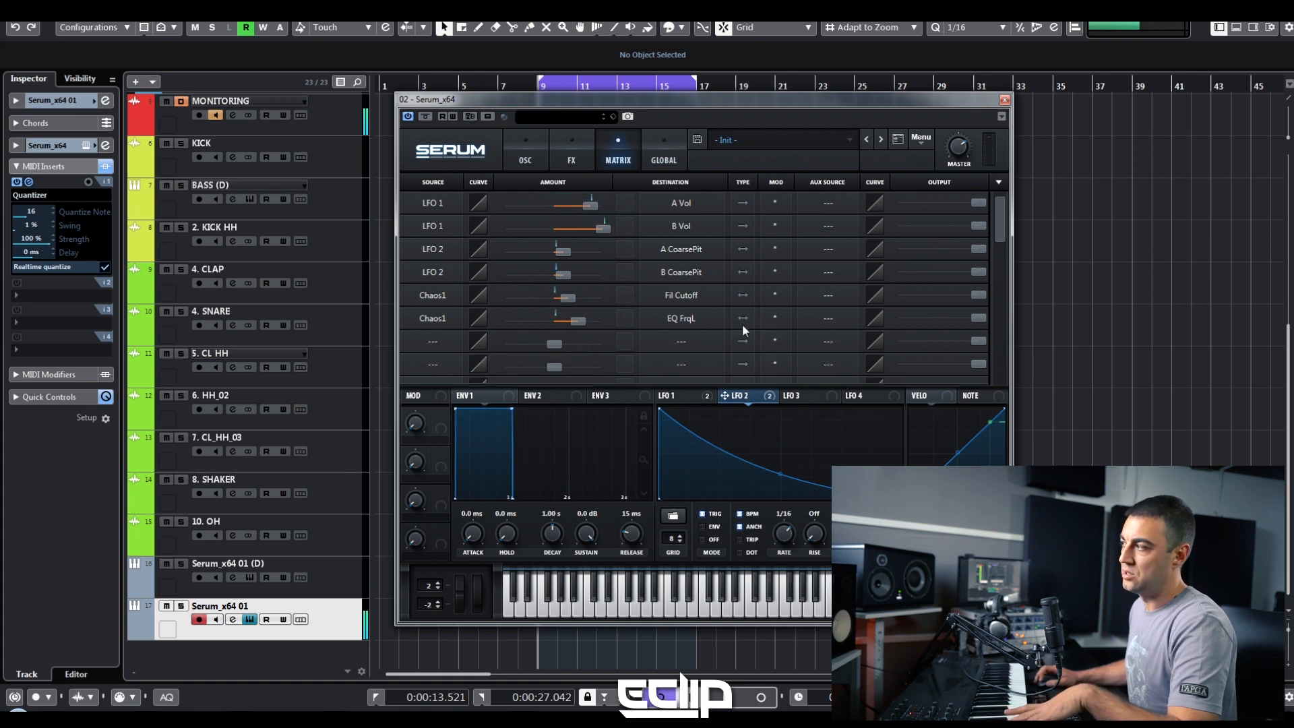
# Step: Readjust the EQ low cut's frequency and Q, and set the high band to low-pass with an adjusted cutoff
pyautogui.click(657, 157)
pyautogui.click(579, 152)
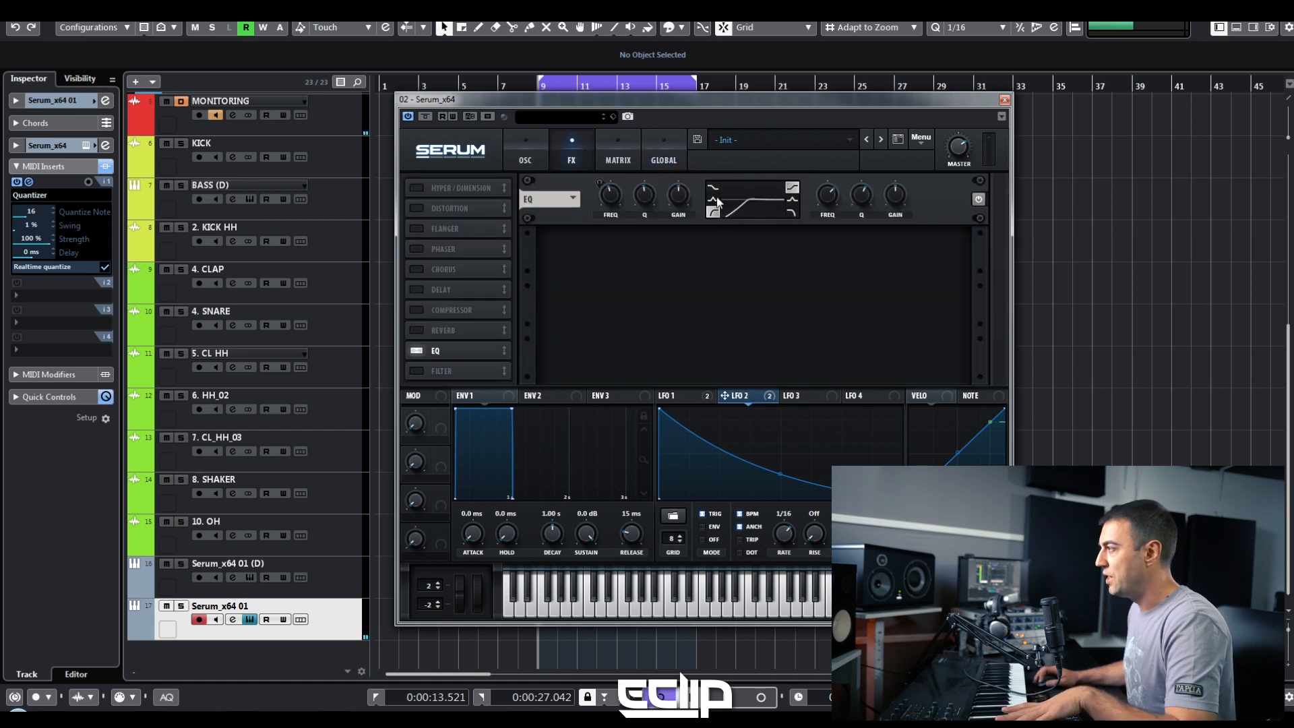
pyautogui.moveTo(642, 209); pyautogui.dragTo(652, 194)
pyautogui.moveTo(617, 200)
pyautogui.mouseDown()
pyautogui.moveTo(626, 179)
pyautogui.moveTo(645, 221)
pyautogui.moveTo(640, 200)
pyautogui.moveTo(616, 213)
pyautogui.mouseUp()
pyautogui.click(791, 213)
pyautogui.moveTo(863, 197); pyautogui.dragTo(832, 191)
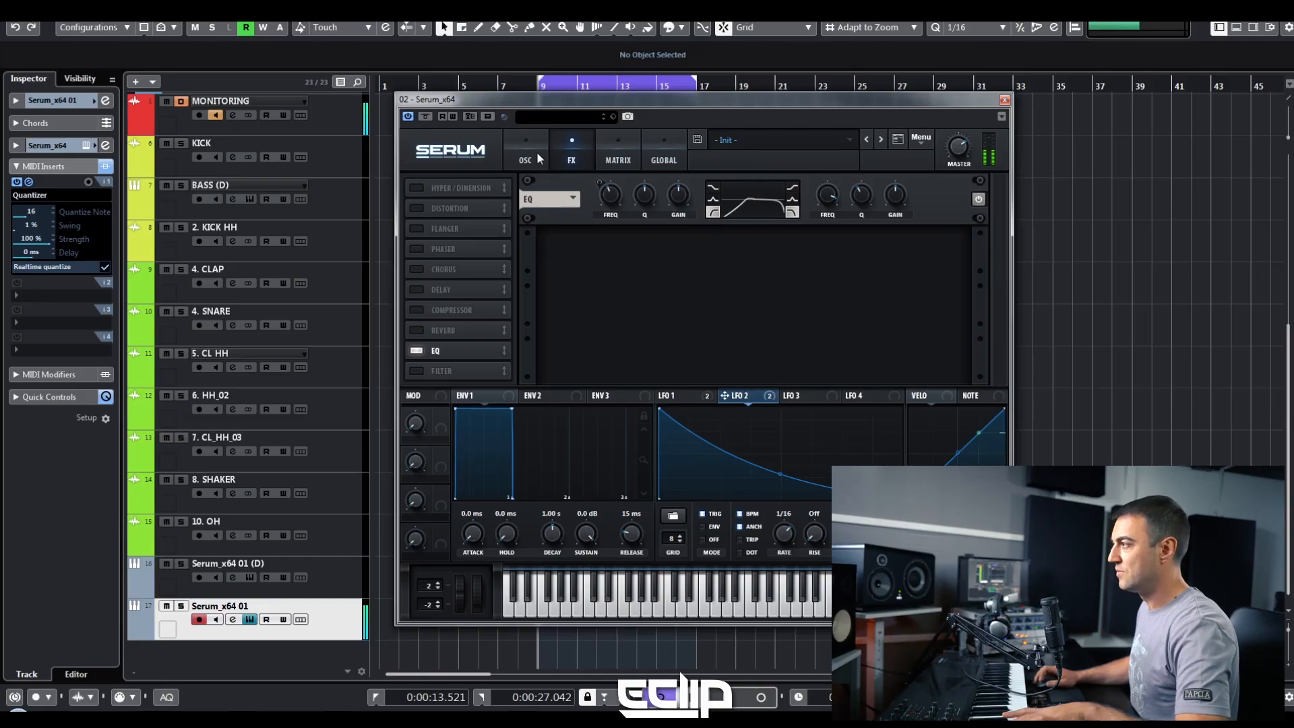
# Step: Assign Macro 1 to the rates of LFO 2 and LFO 1
pyautogui.click(527, 155)
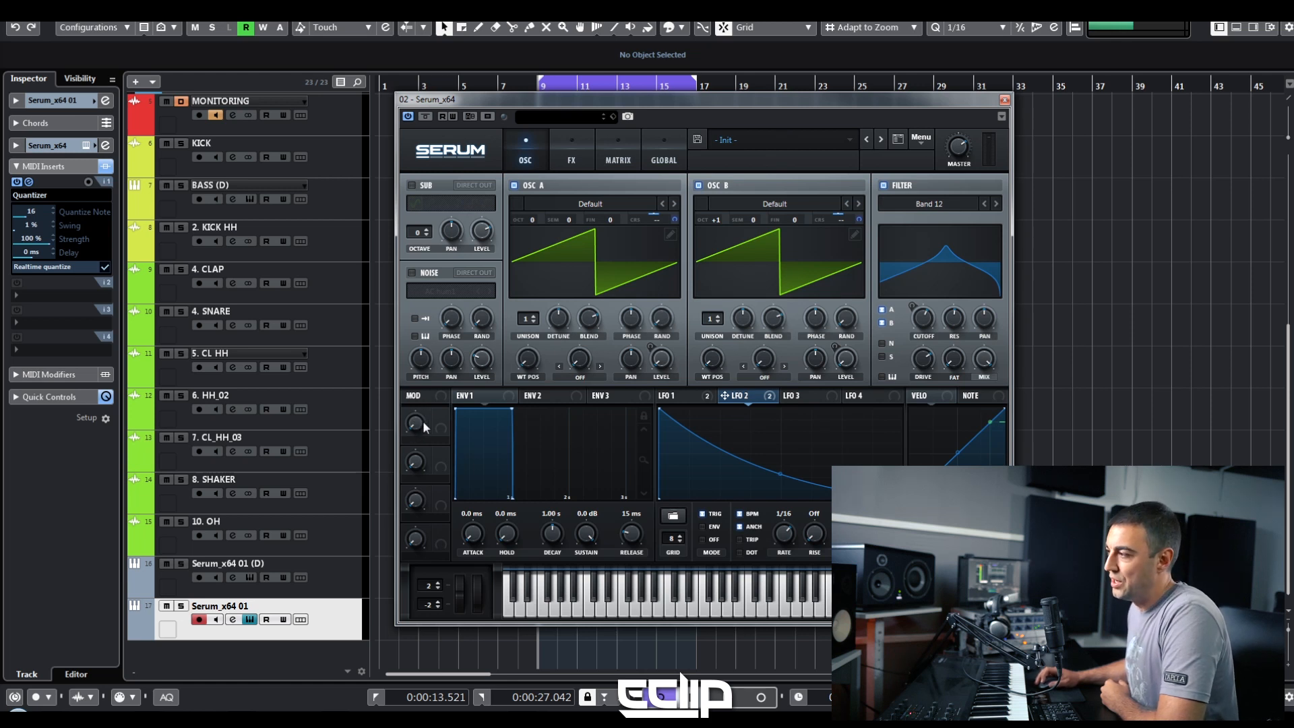
pyautogui.moveTo(775, 537); pyautogui.dragTo(780, 536)
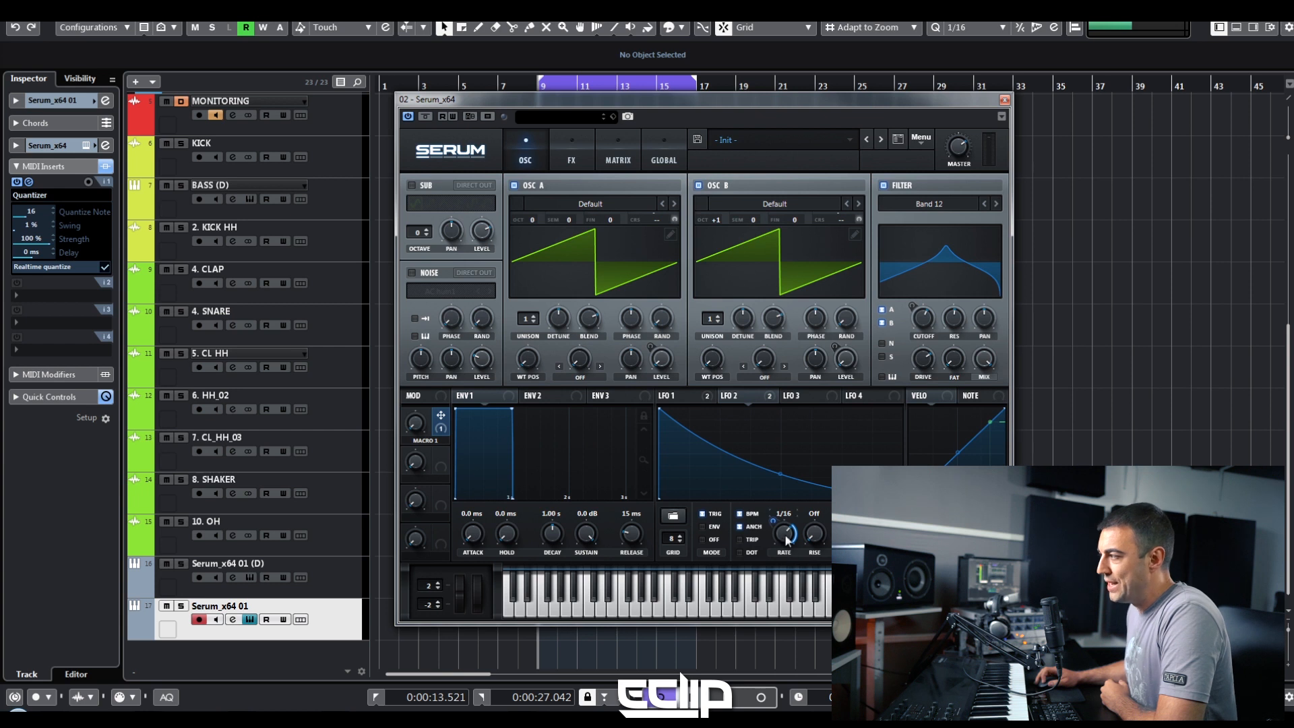
pyautogui.click(694, 395)
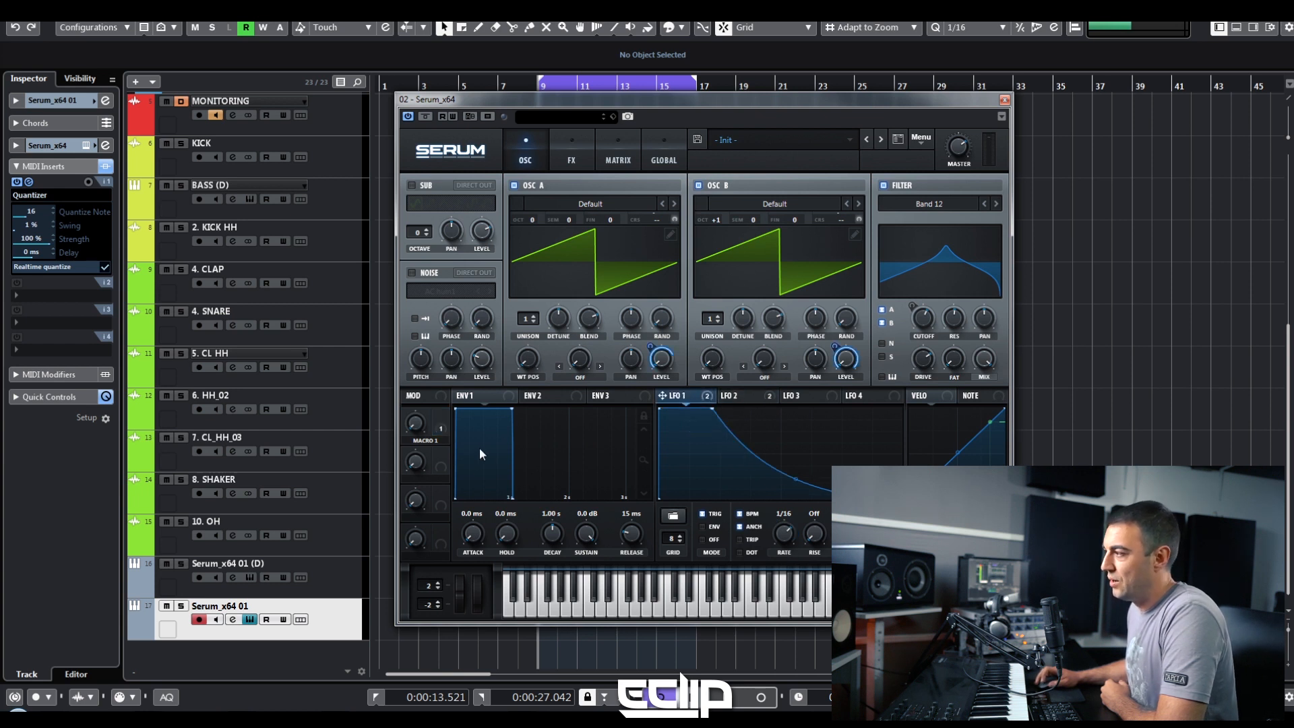
pyautogui.moveTo(442, 419); pyautogui.dragTo(785, 538)
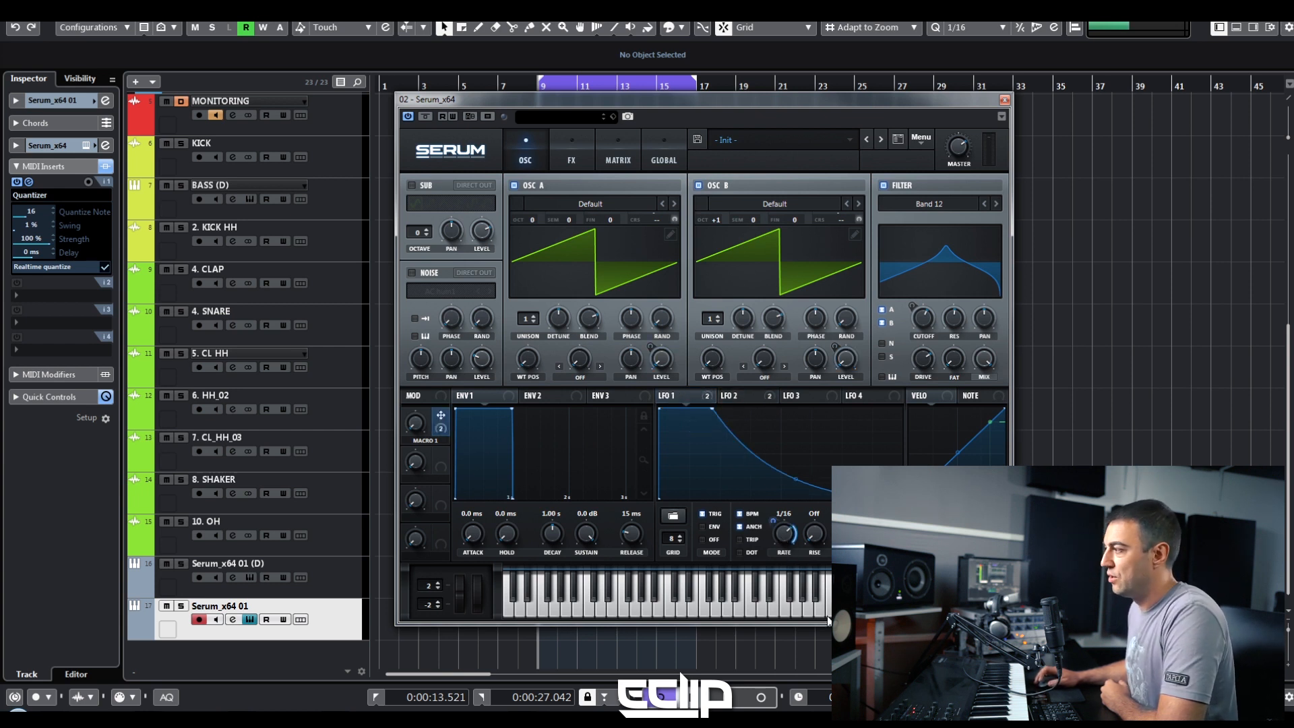
# Step: Reduce the Macro 1 modulation amounts on LFO2 Rate and LFO1 Rate to small positive values in the matrix
pyautogui.click(638, 155)
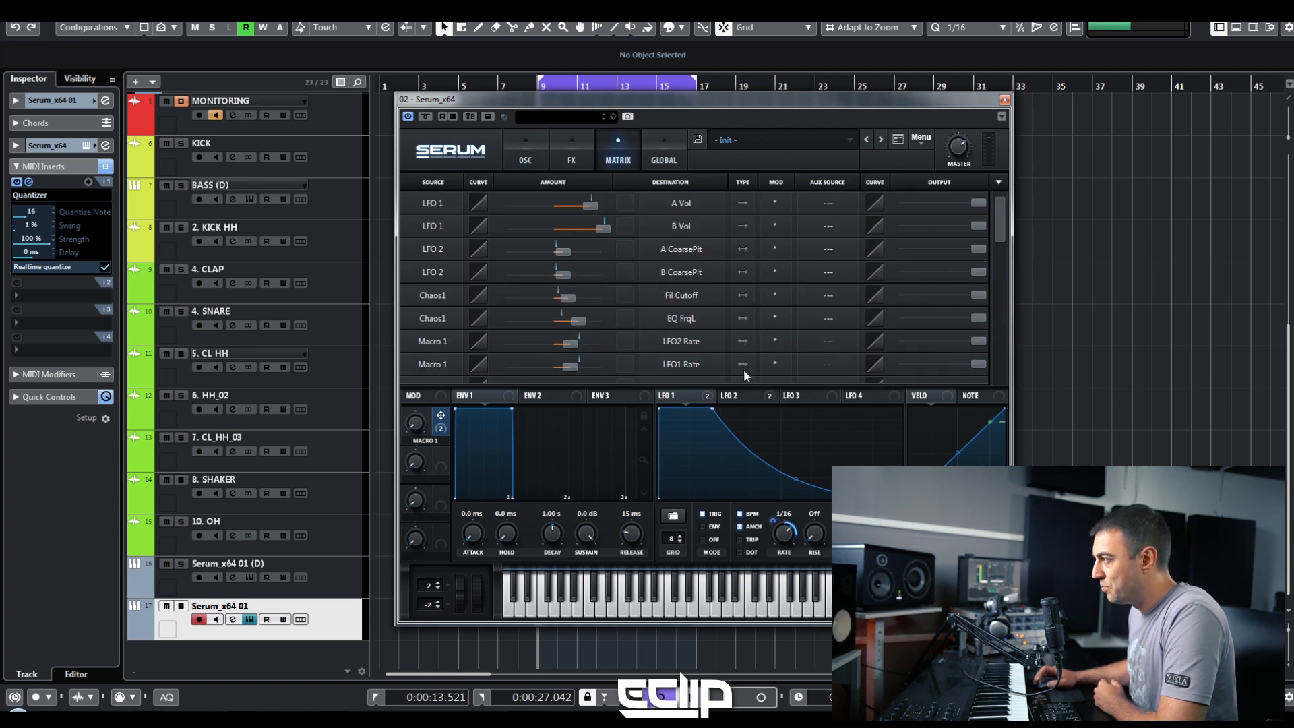
pyautogui.doubleClick(567, 345)
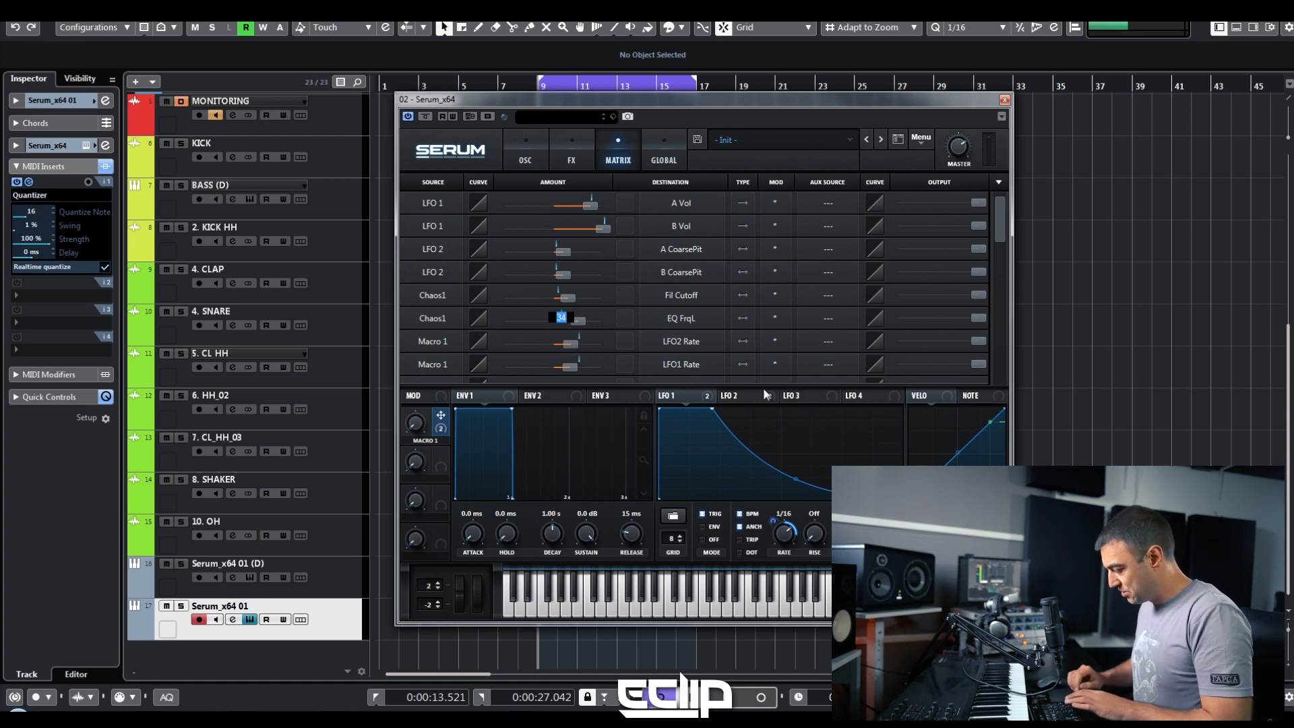
pyautogui.write('0')
pyautogui.press('Return')
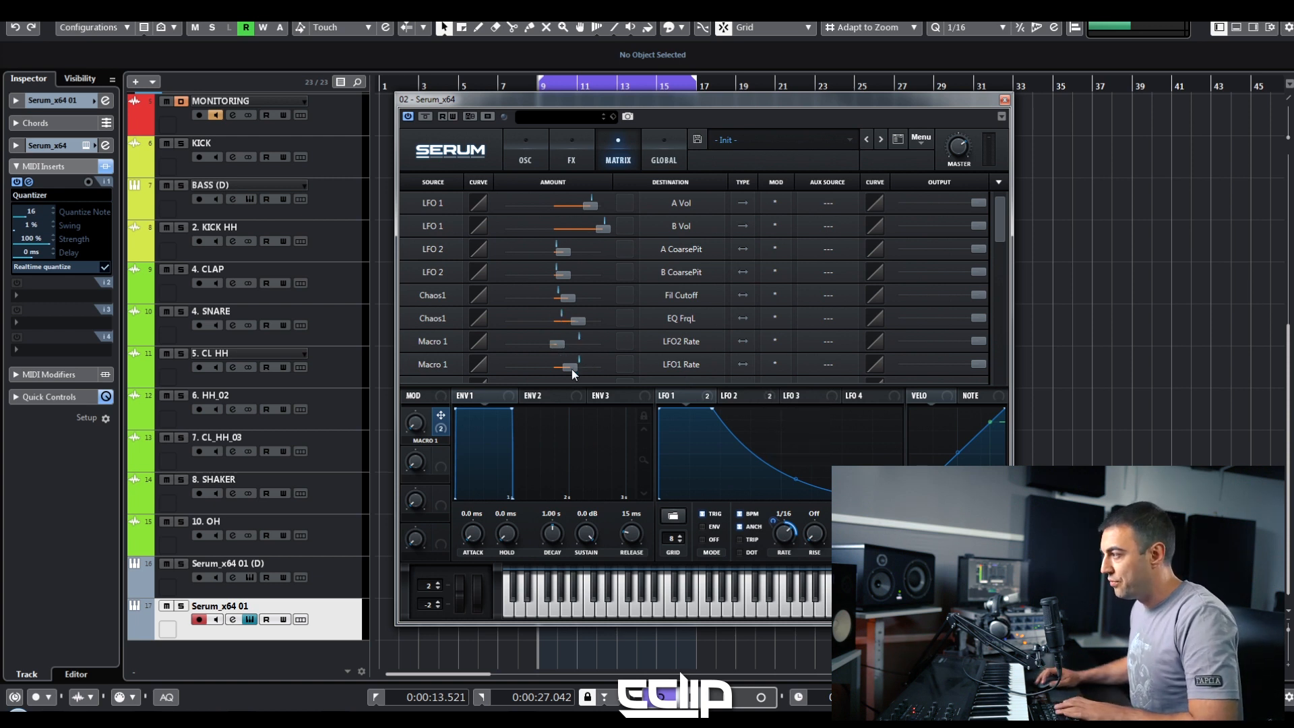
pyautogui.write('0')
pyautogui.press('Return')
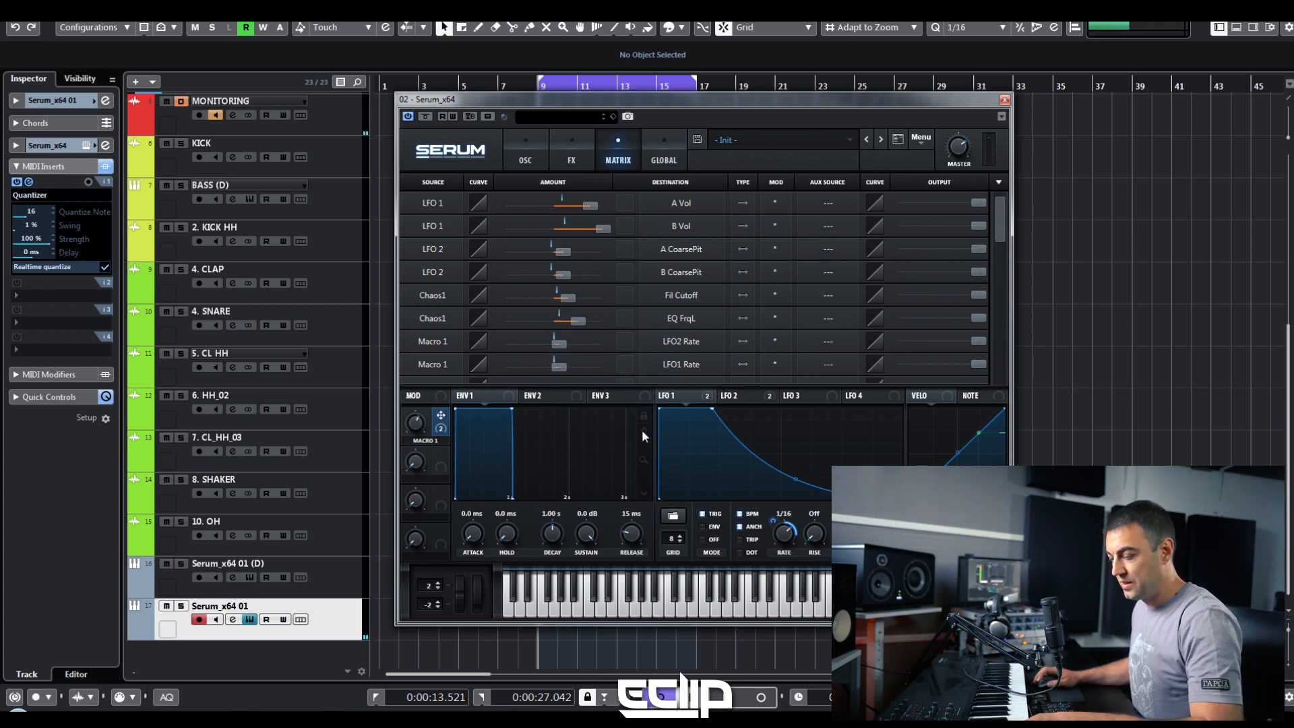
# Step: Enable triplet timing for LFO 1 and LFO 2, and adjust Macro 1 to test their rate modulation
pyautogui.moveTo(439, 438)
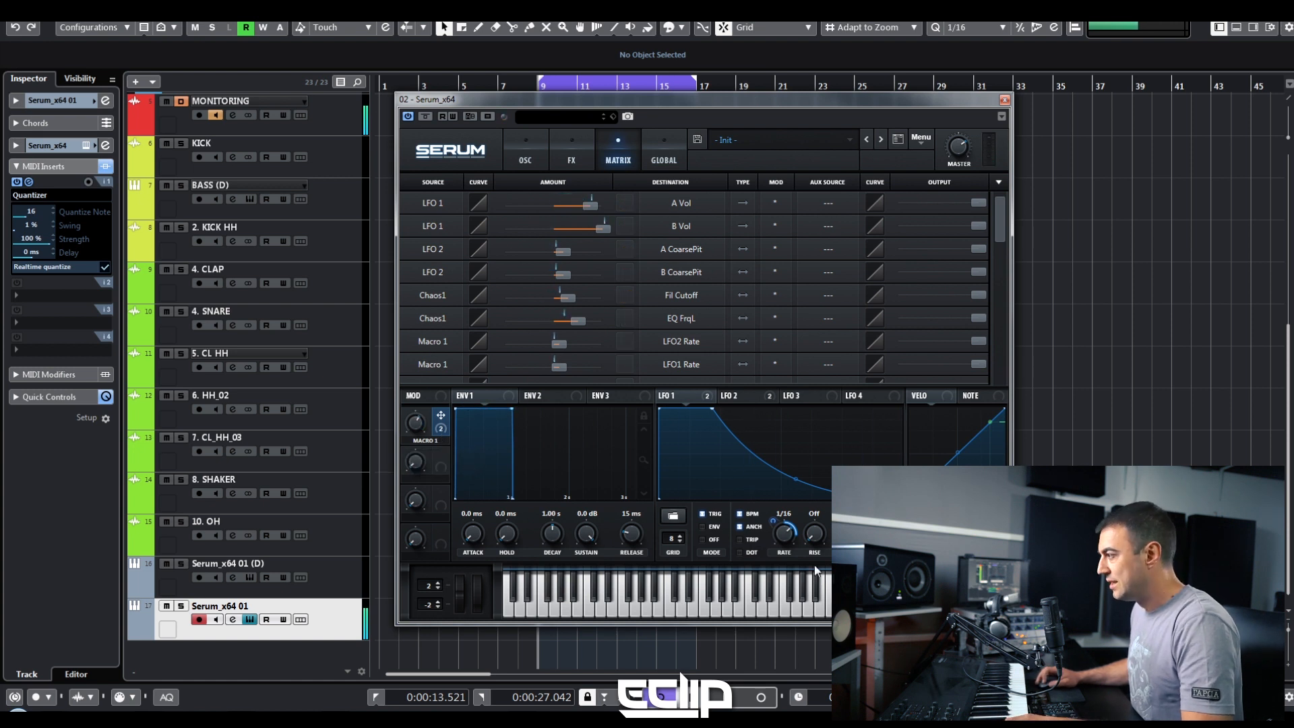
pyautogui.click(740, 540)
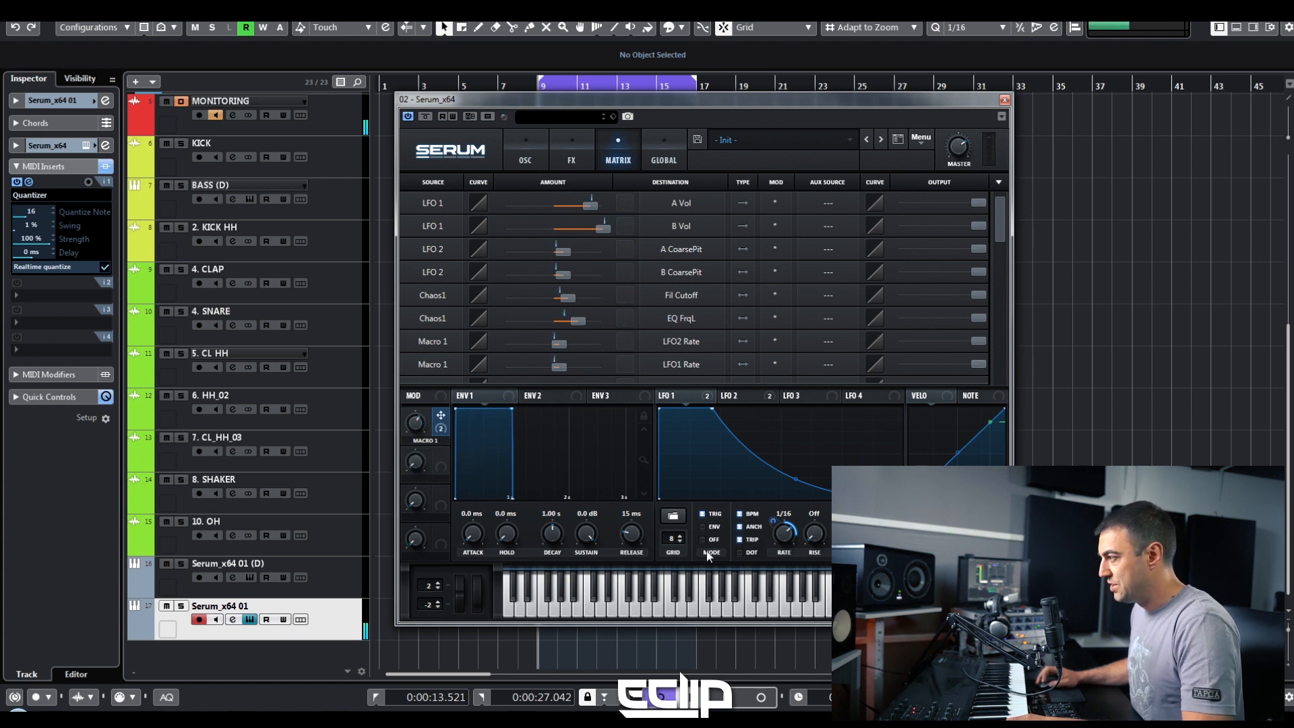
pyautogui.click(742, 397)
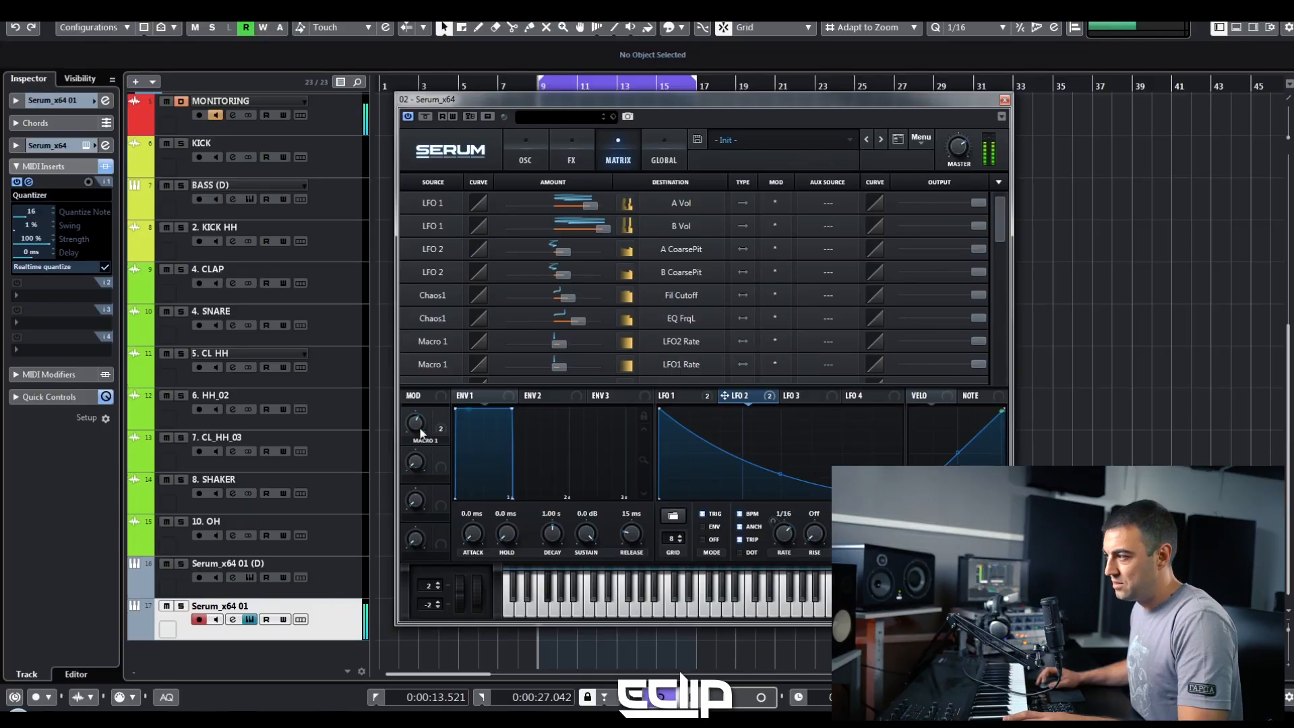
pyautogui.moveTo(418, 423)
pyautogui.mouseDown()
pyautogui.moveTo(427, 442)
pyautogui.moveTo(425, 375)
pyautogui.moveTo(426, 439)
pyautogui.moveTo(422, 401)
pyautogui.moveTo(430, 423)
pyautogui.mouseUp()
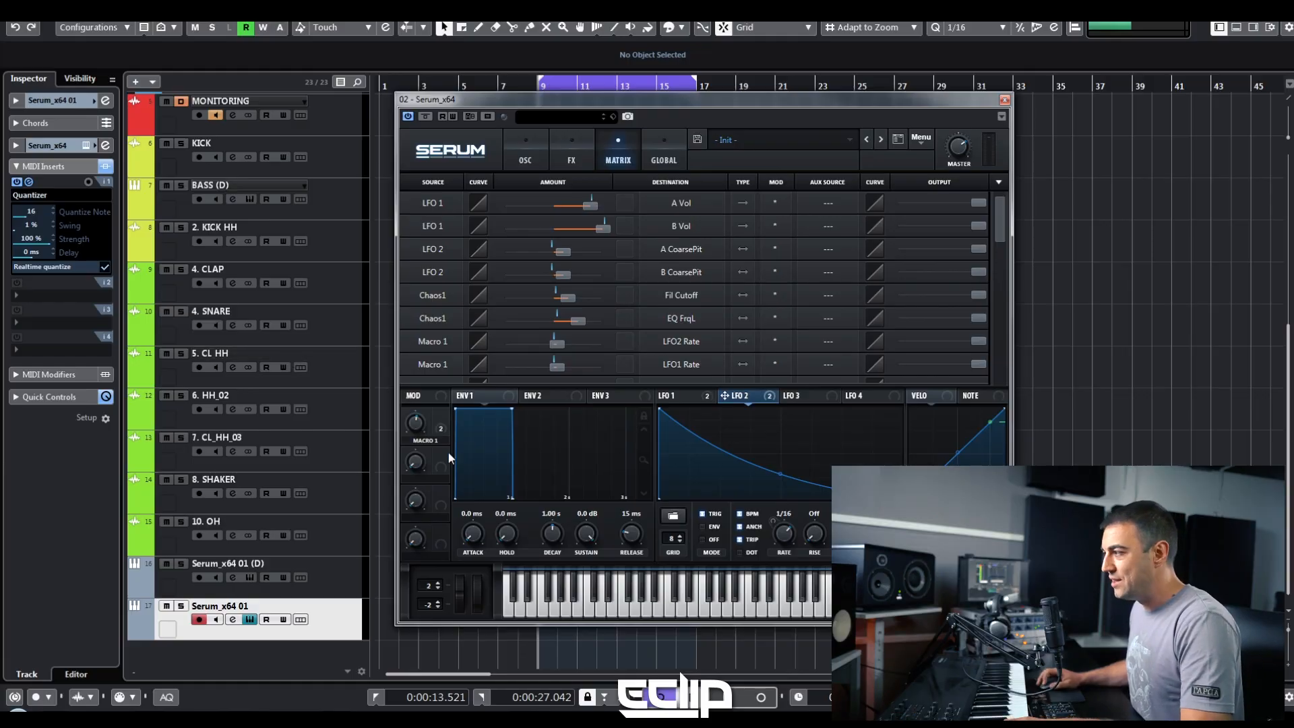
# Step: Turn off ANCH for LFO 2 and LFO 1, and sweep Macro 1 to test the rate changes
pyautogui.moveTo(431, 443)
pyautogui.moveTo(432, 446); pyautogui.dragTo(456, 467)
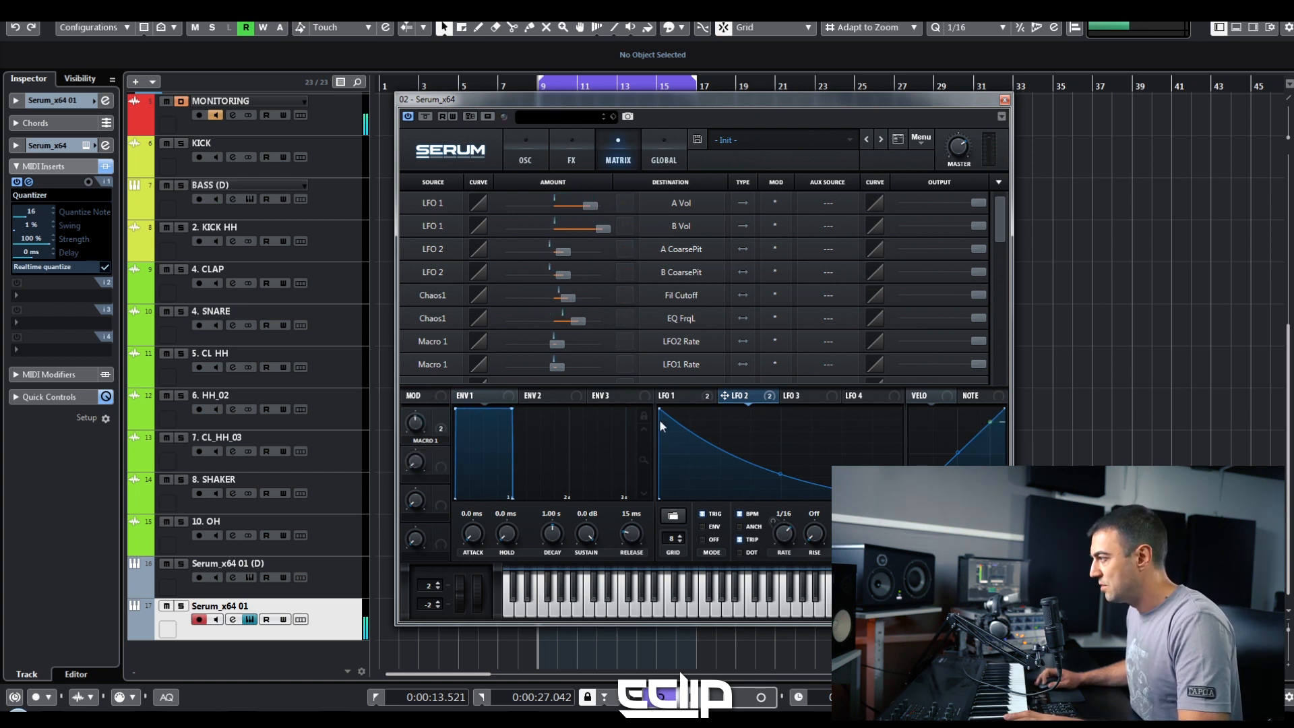
pyautogui.click(673, 395)
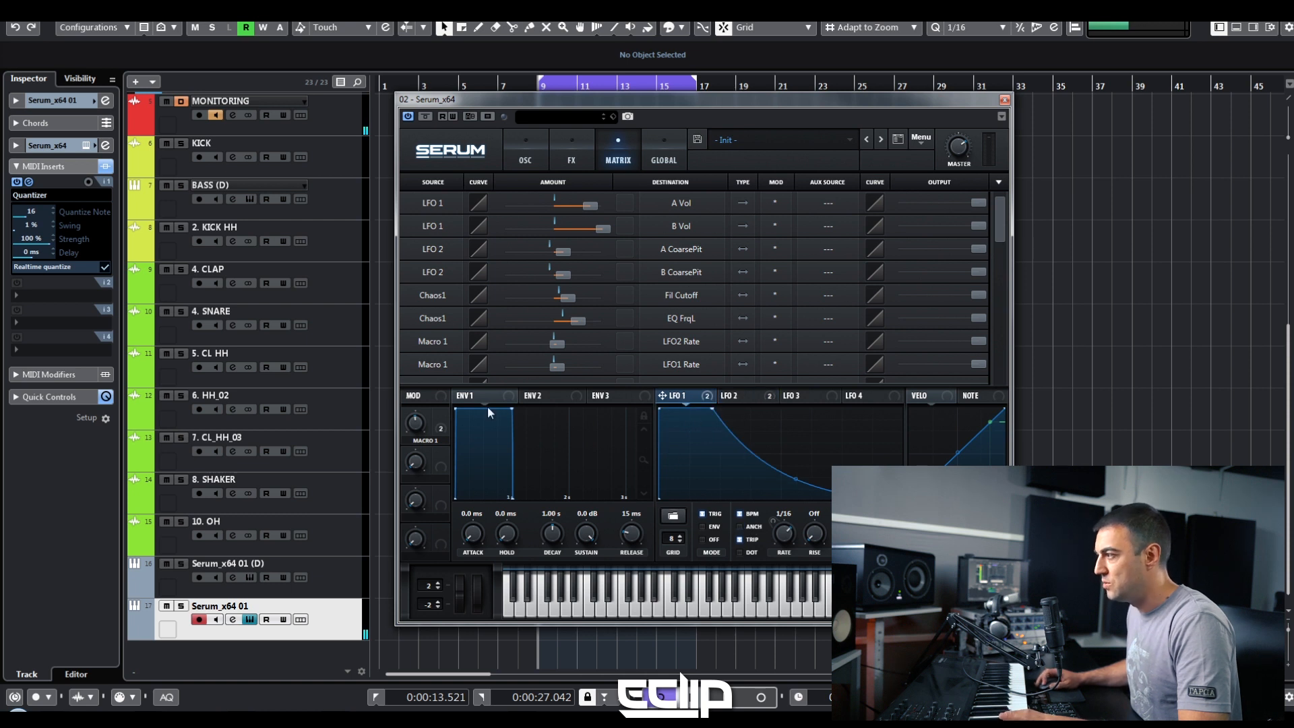
pyautogui.moveTo(419, 427); pyautogui.dragTo(430, 397)
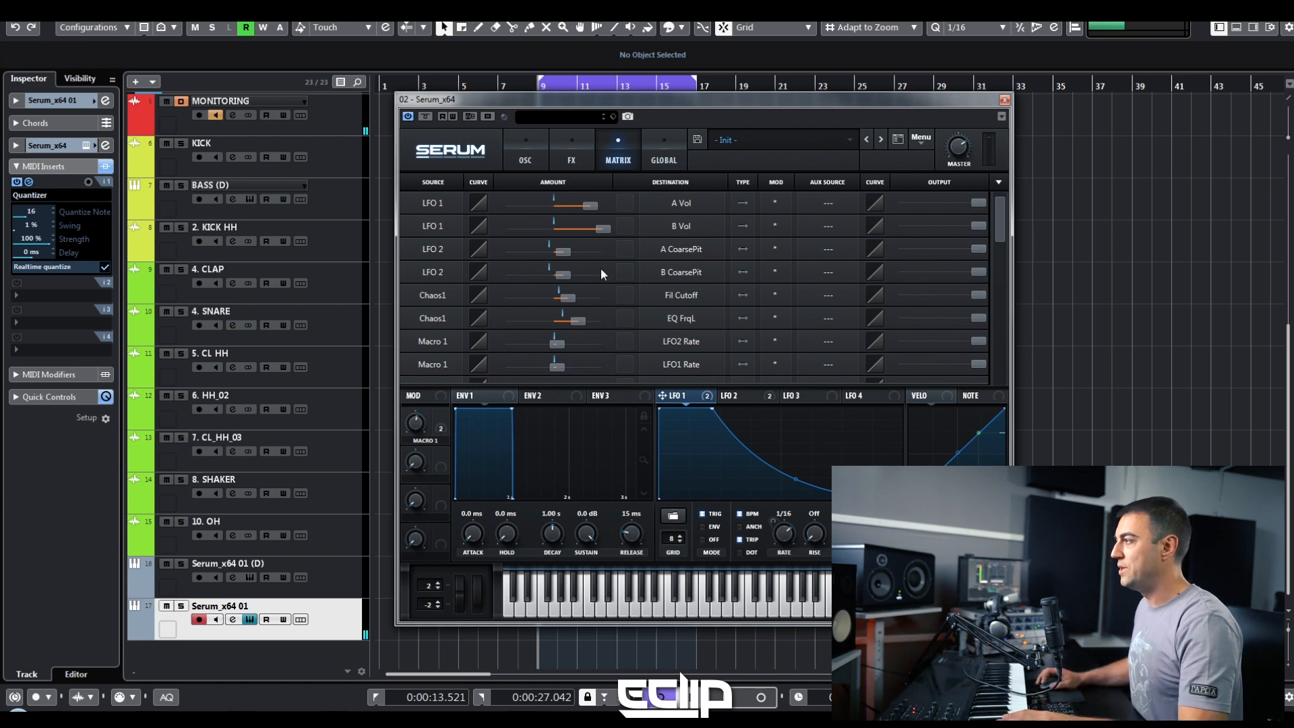
# Step: Enable the Distortion effect, compare the Downsample and Zero-Square types, and keep Downsample
pyautogui.click(575, 158)
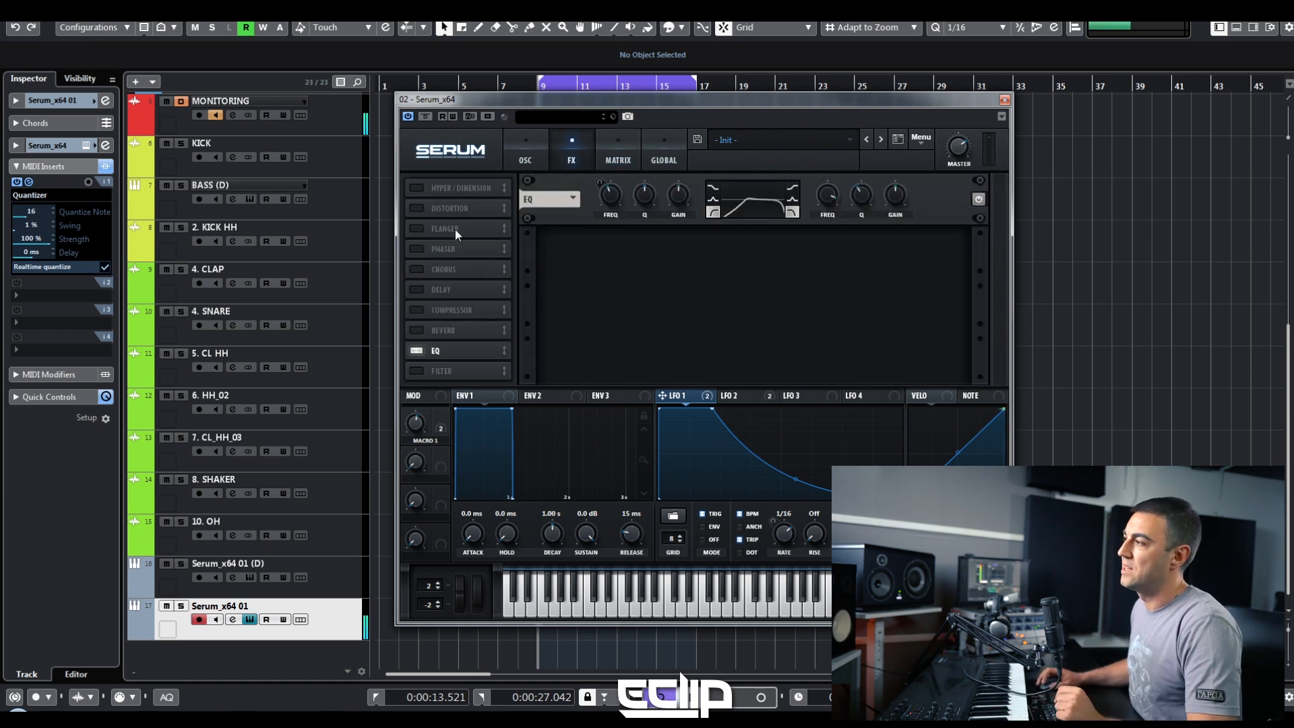
pyautogui.click(417, 208)
pyautogui.click(628, 202)
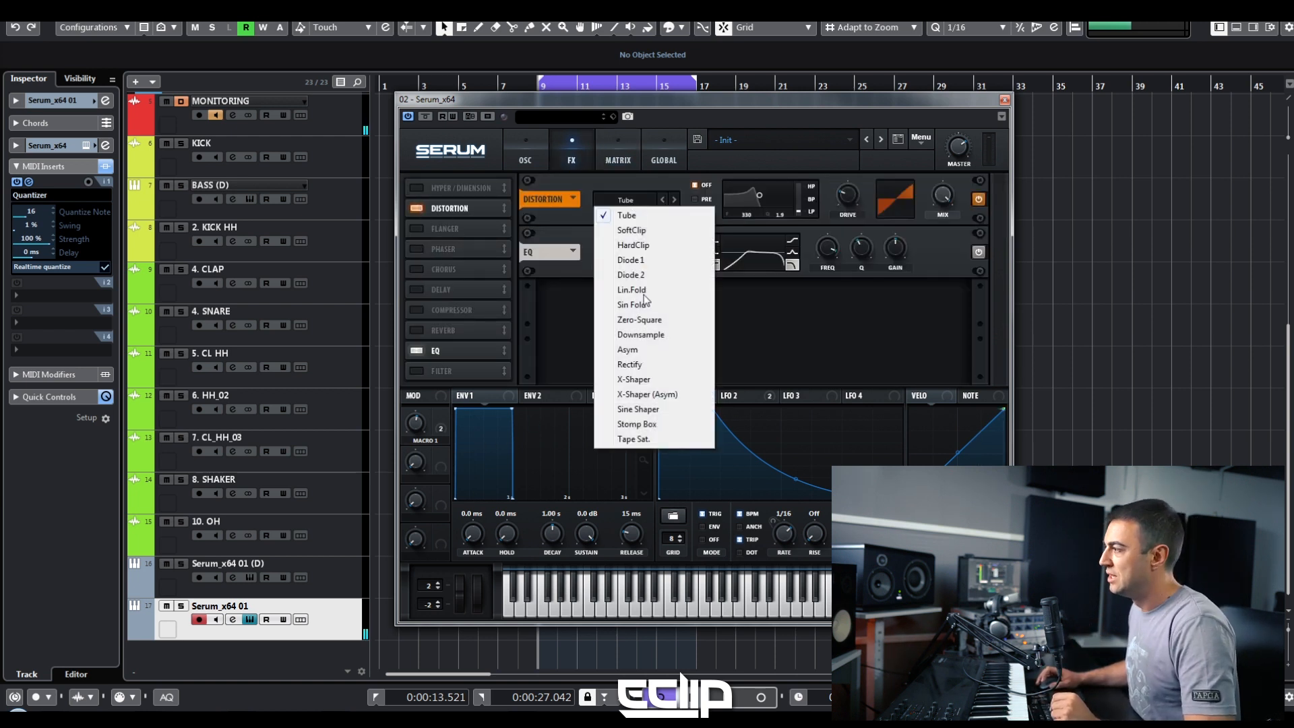
pyautogui.click(640, 335)
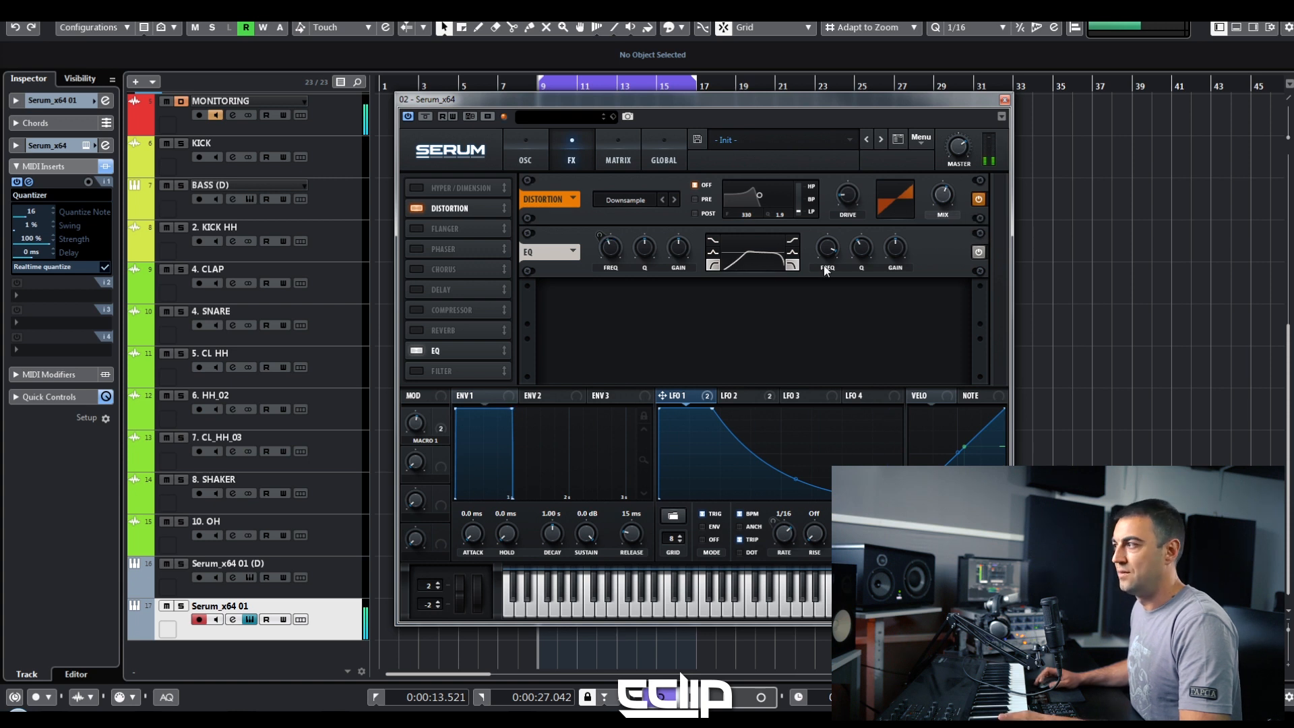
pyautogui.click(662, 200)
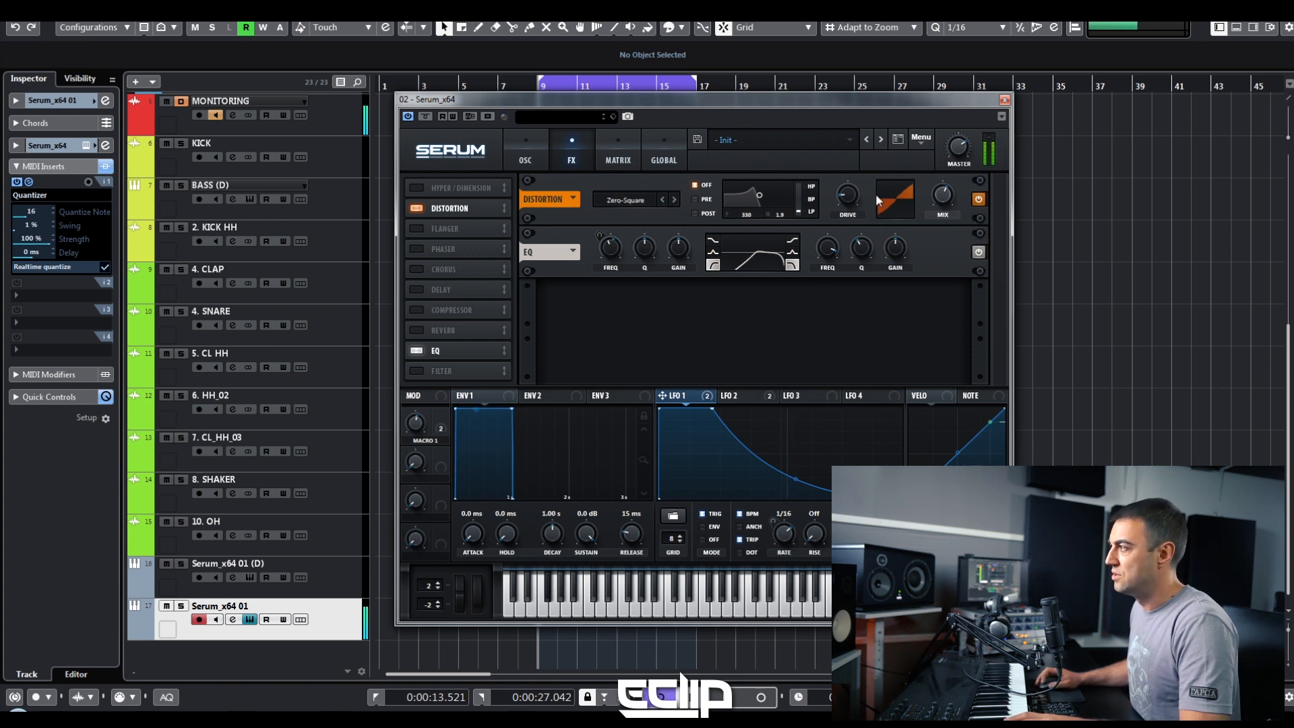
pyautogui.moveTo(852, 222)
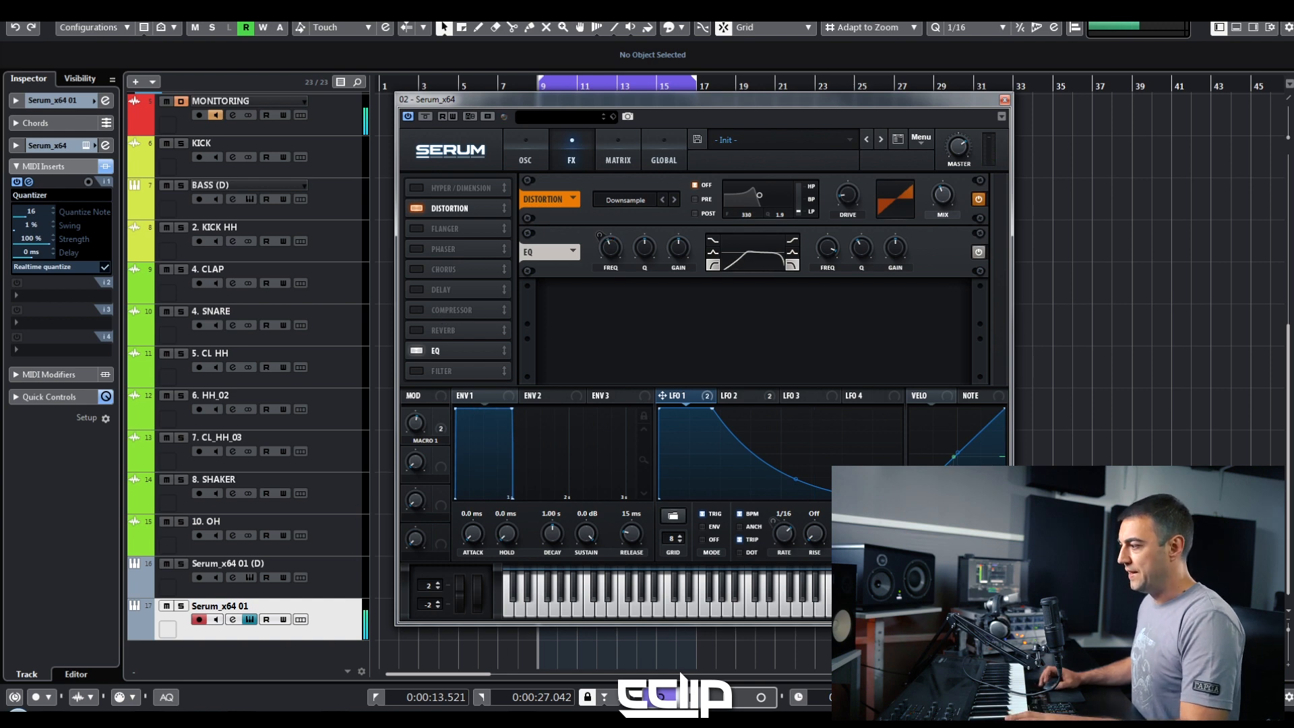
# Step: Bring the Serum window back in front of the DIGICheck meter and reposition it over the arrangement
pyautogui.hotkey('alt', 'Tab')
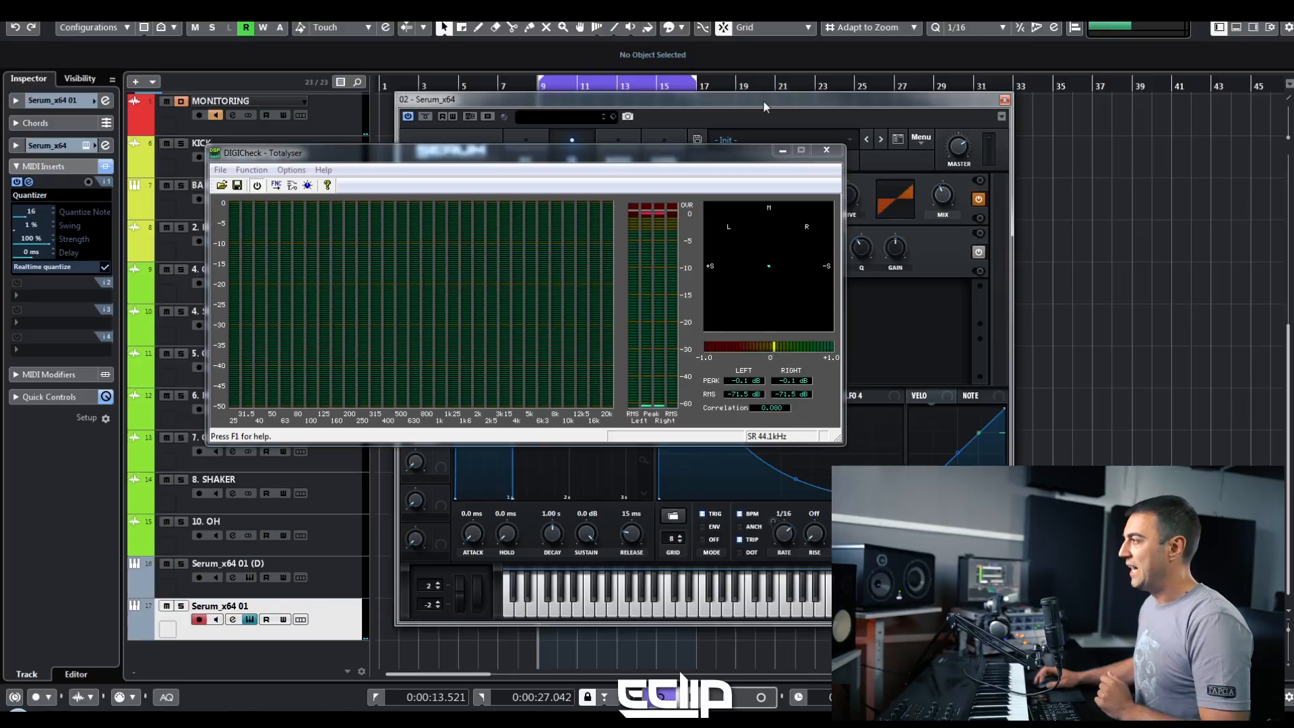
pyautogui.moveTo(763, 100); pyautogui.dragTo(880, 98)
pyautogui.click(798, 130)
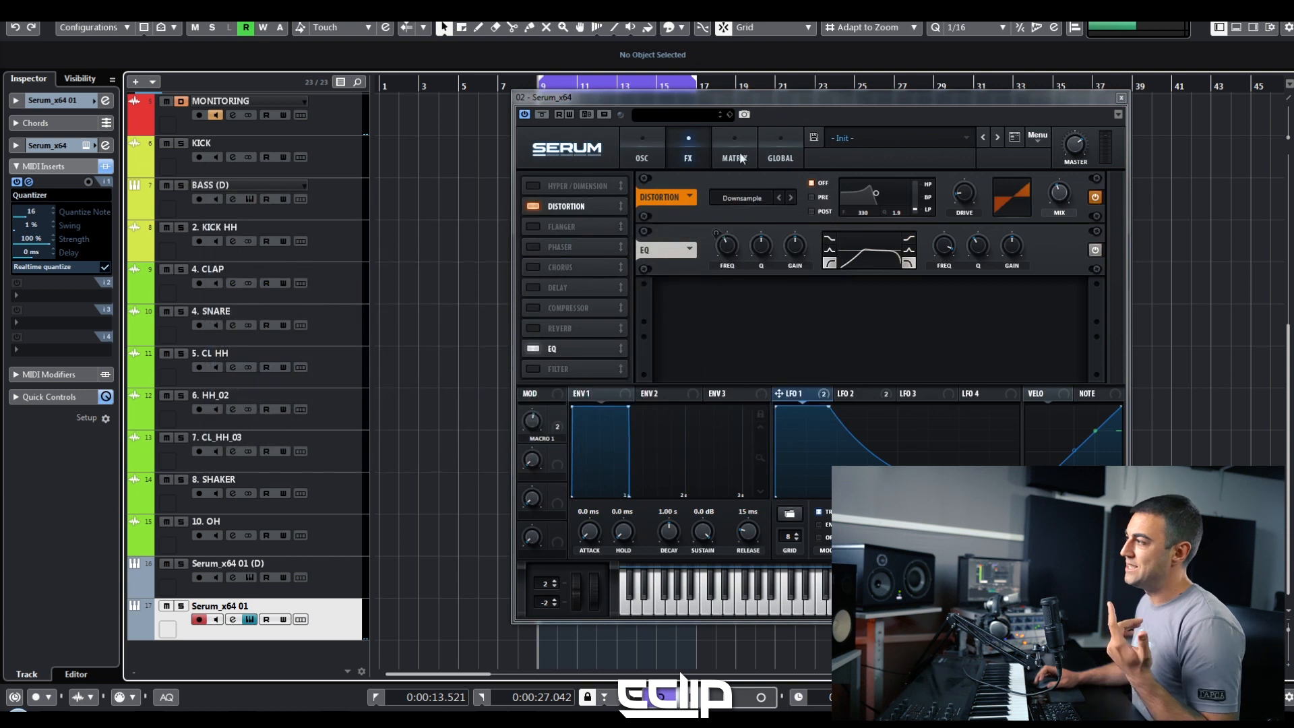
# Step: Try two unison voices on OSC A and OSC B, and return both oscillators to one voice
pyautogui.click(642, 152)
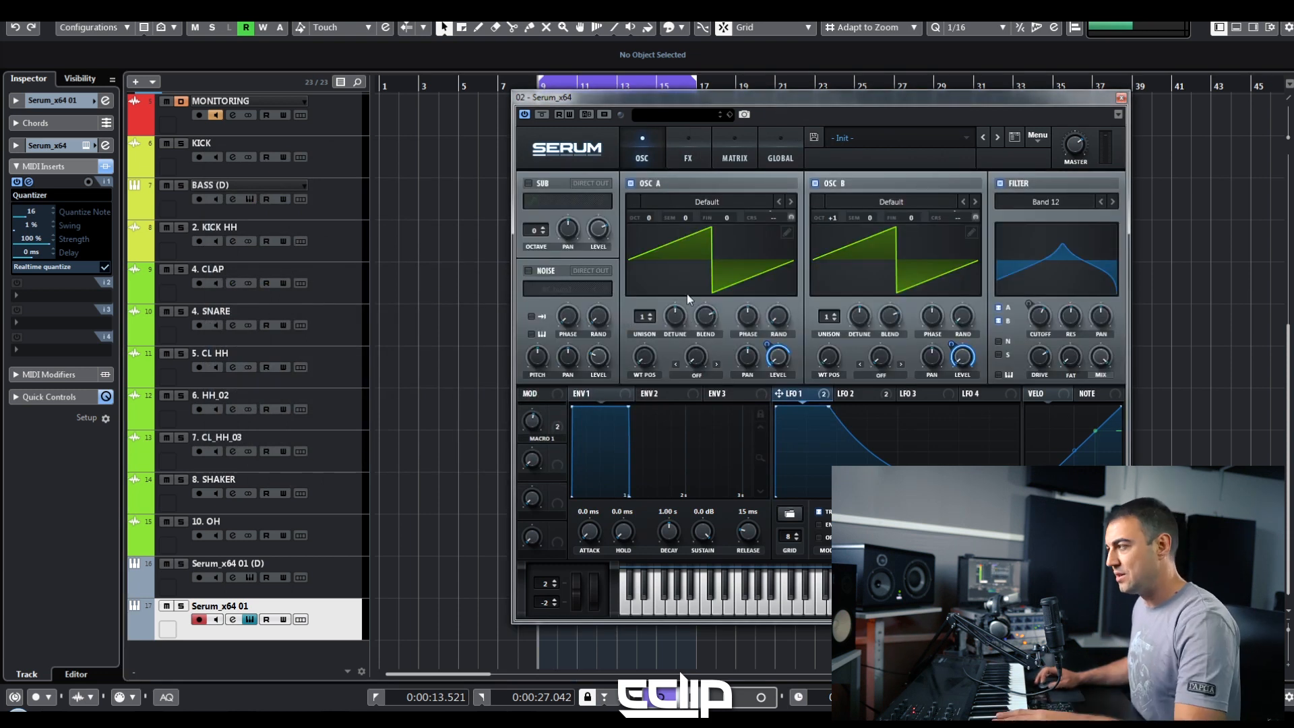
pyautogui.click(651, 316)
pyautogui.click(651, 316)
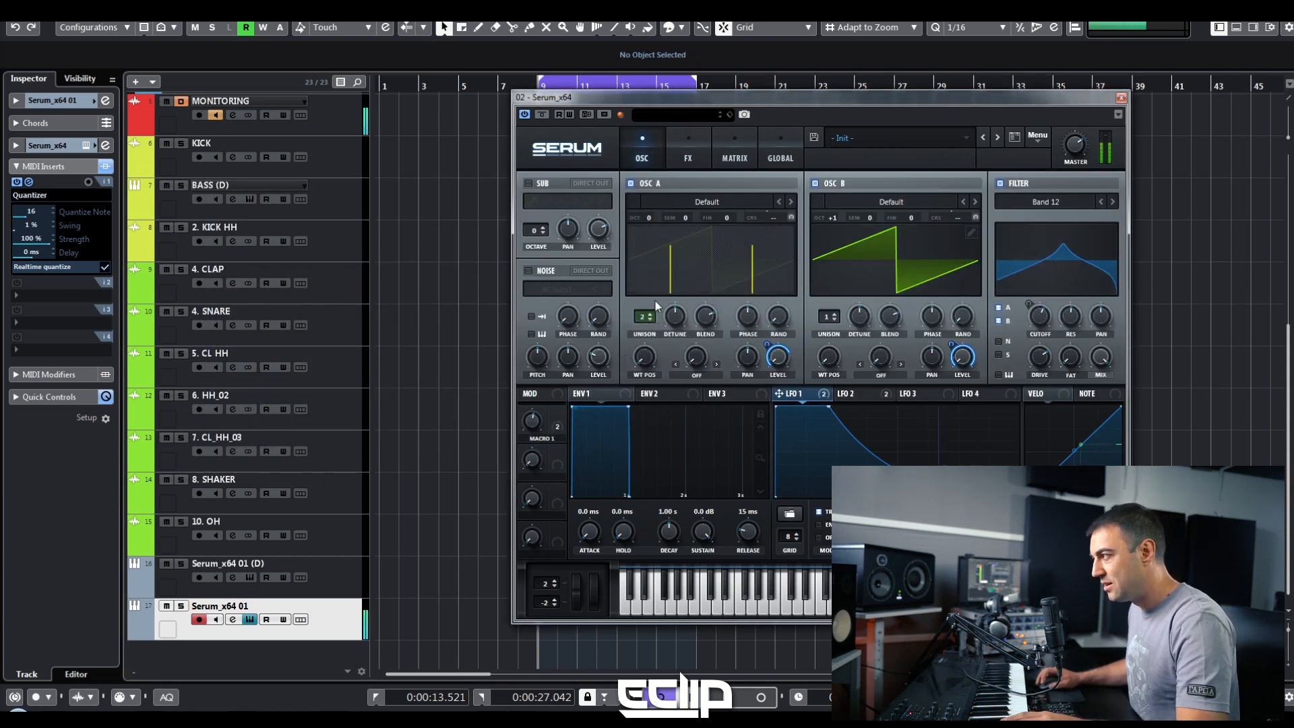
pyautogui.click(830, 315)
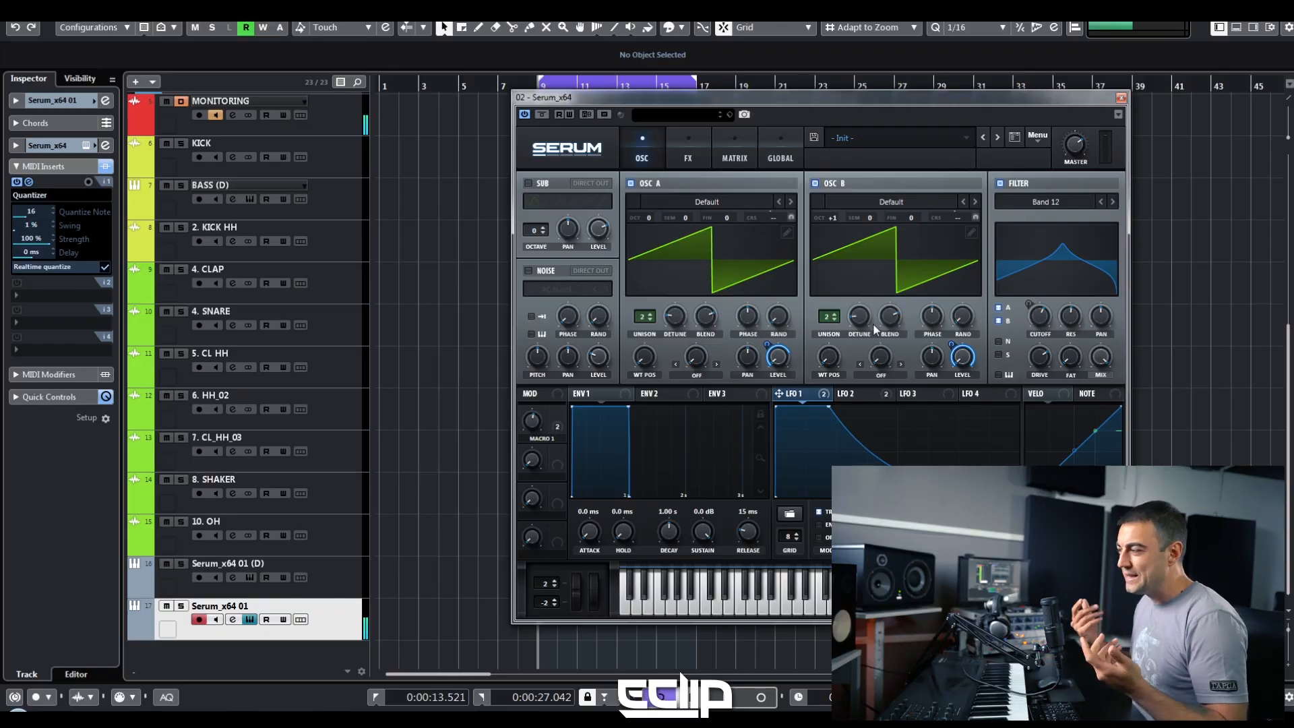
pyautogui.click(649, 319)
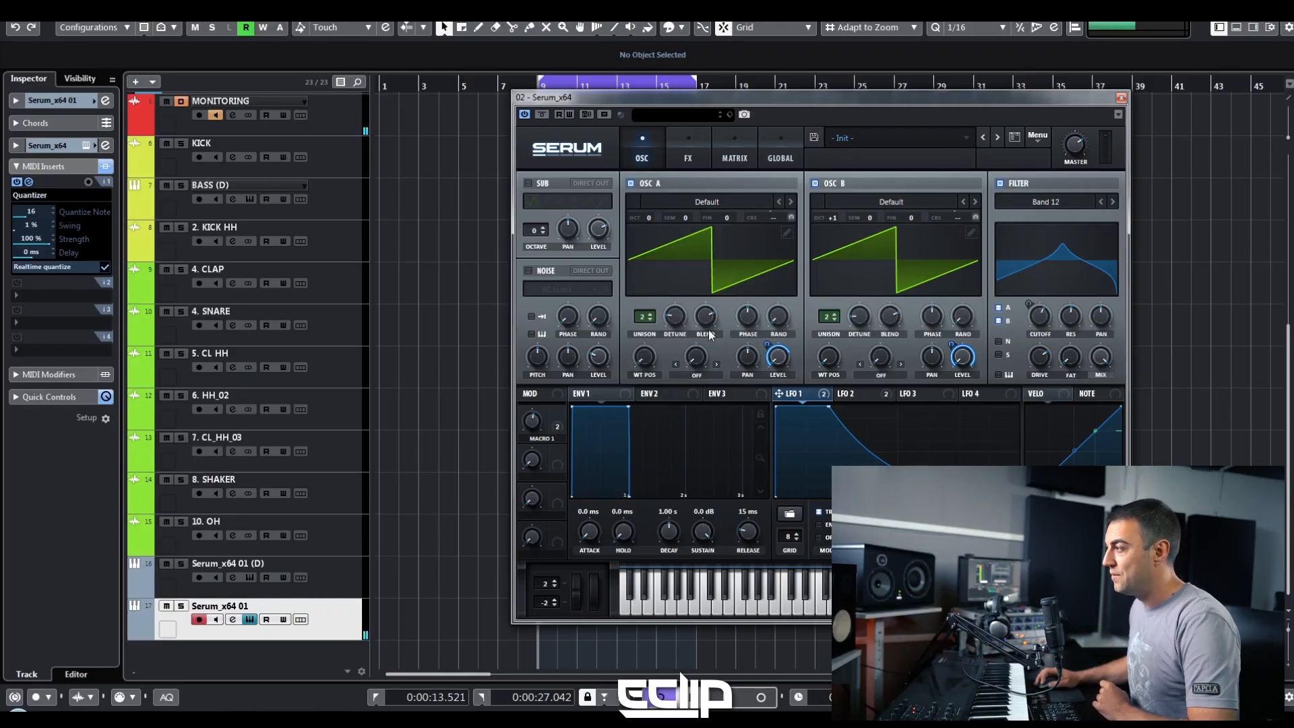
pyautogui.click(828, 317)
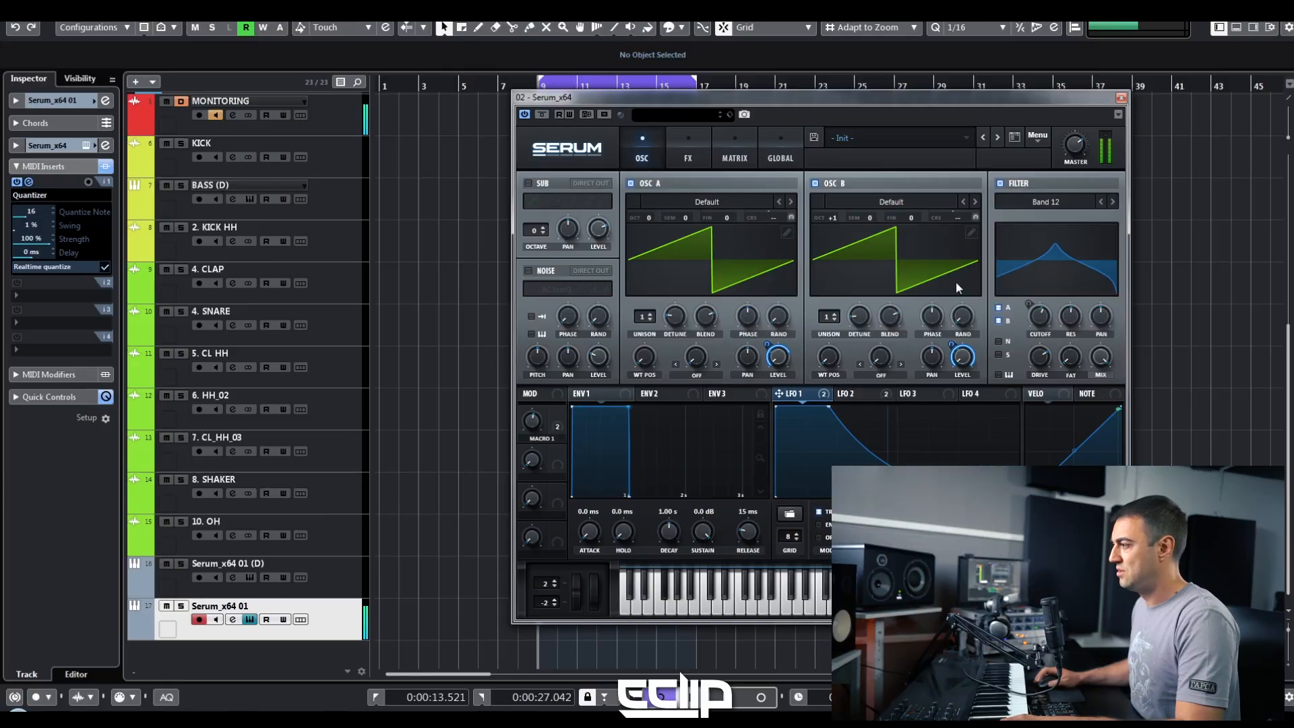
# Step: Adjust the low-band frequency of the EQ effect while comparing it with the oscillator and filter settings
pyautogui.click(690, 159)
pyautogui.scroll(3, 725, 249)
pyautogui.scroll(3, 725, 249)
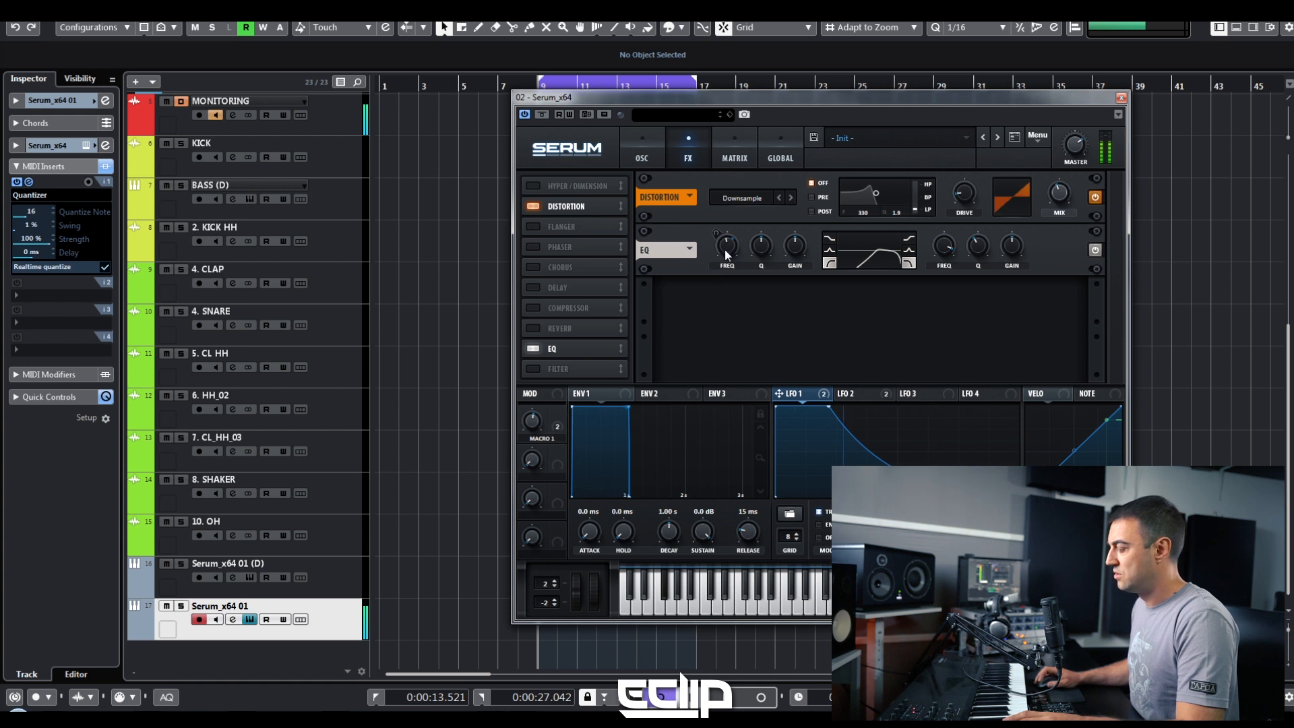
pyautogui.scroll(-3, 728, 254)
pyautogui.moveTo(738, 246); pyautogui.dragTo(737, 238)
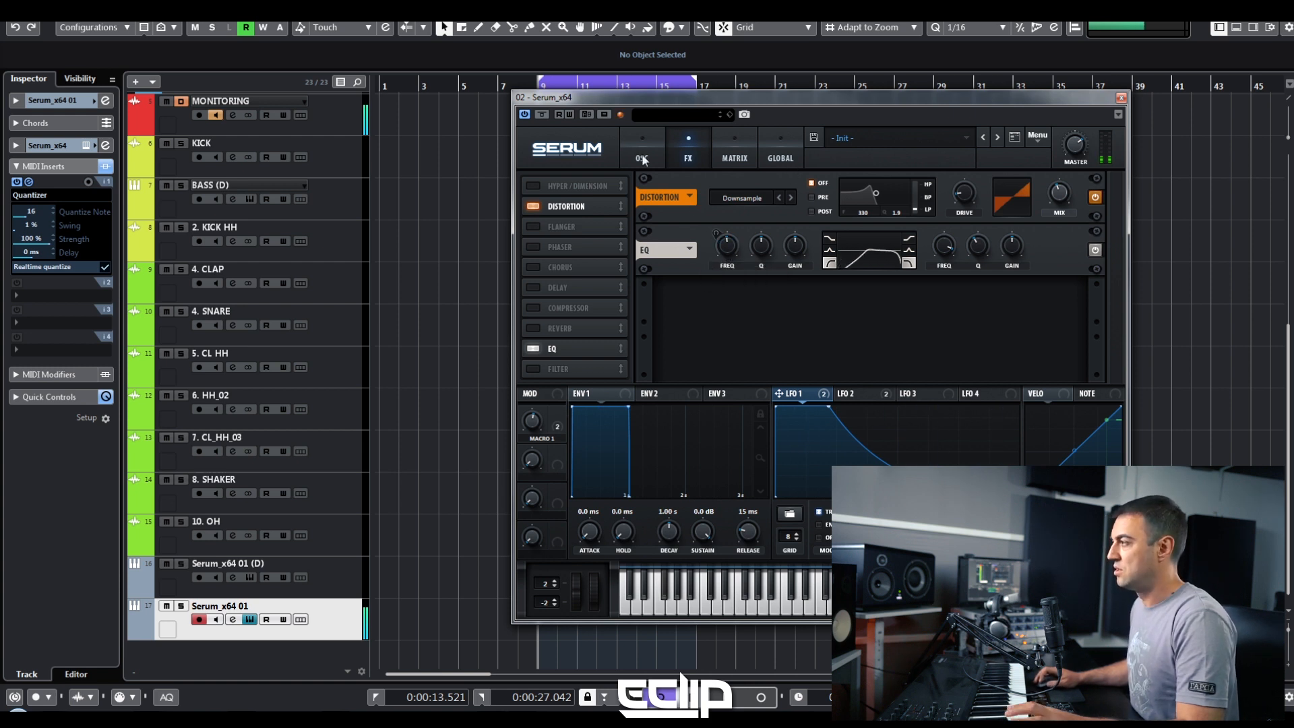
pyautogui.click(642, 156)
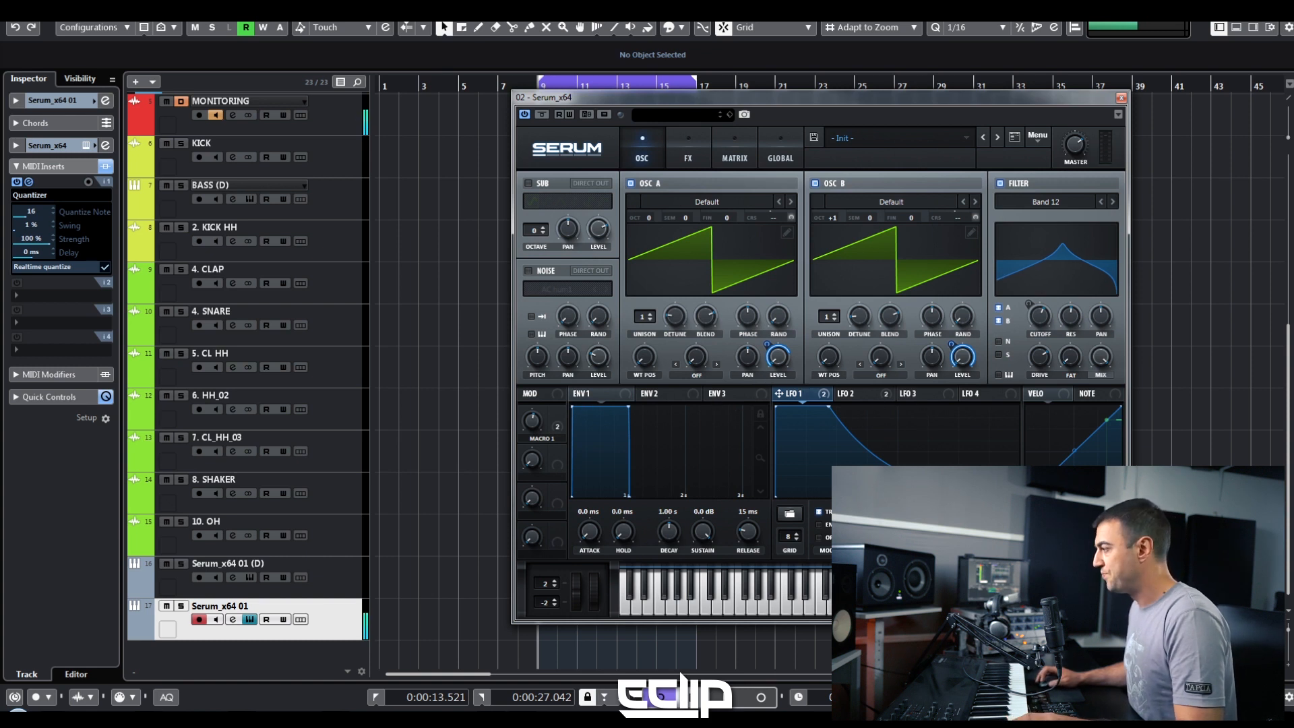
pyautogui.click(706, 163)
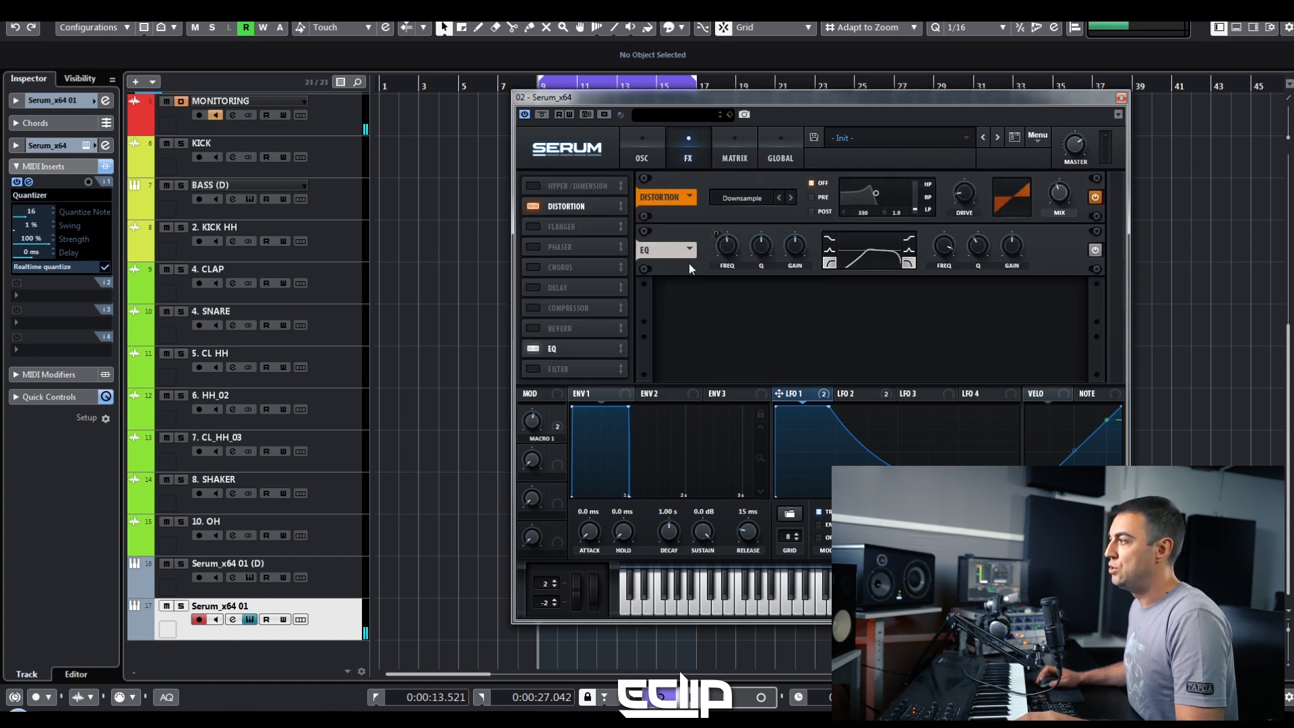
# Step: Enable the Hyper/Dimension effect with three unison voices, adjust the Hyper and Dimension mix amounts, and bring Serum back in front
pyautogui.click(532, 187)
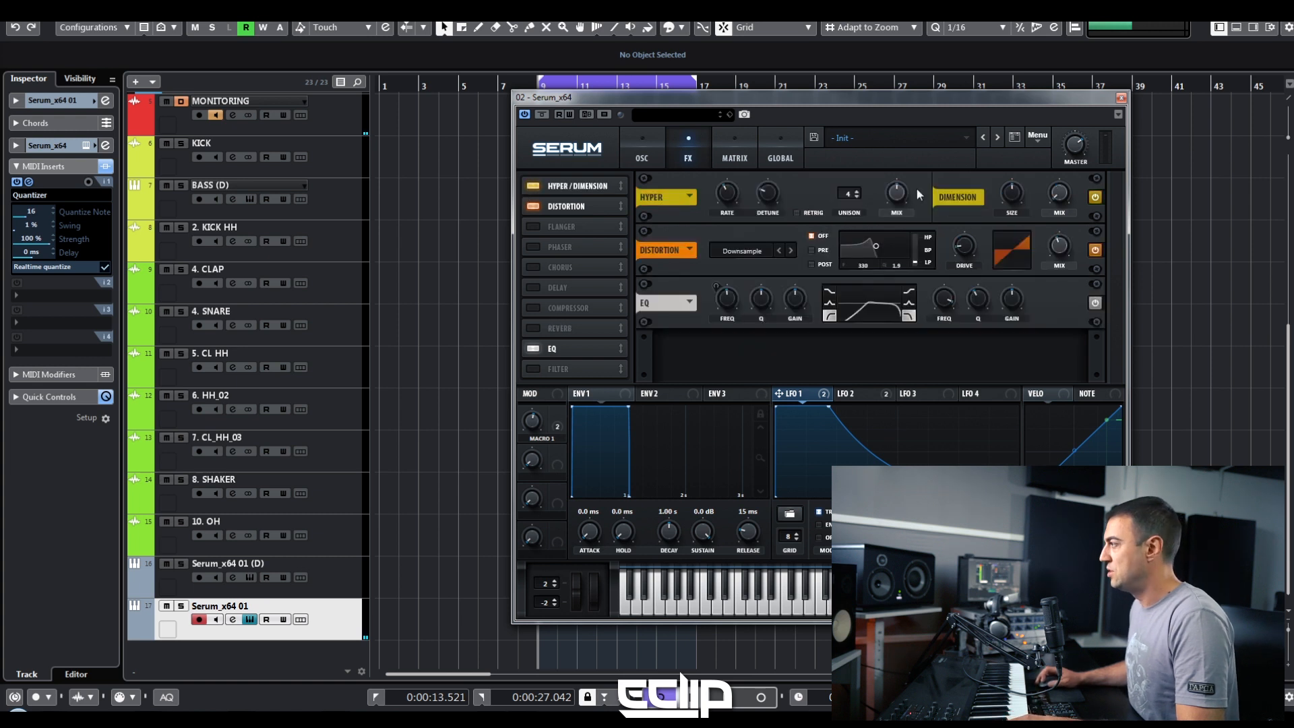
pyautogui.moveTo(848, 202); pyautogui.dragTo(852, 227)
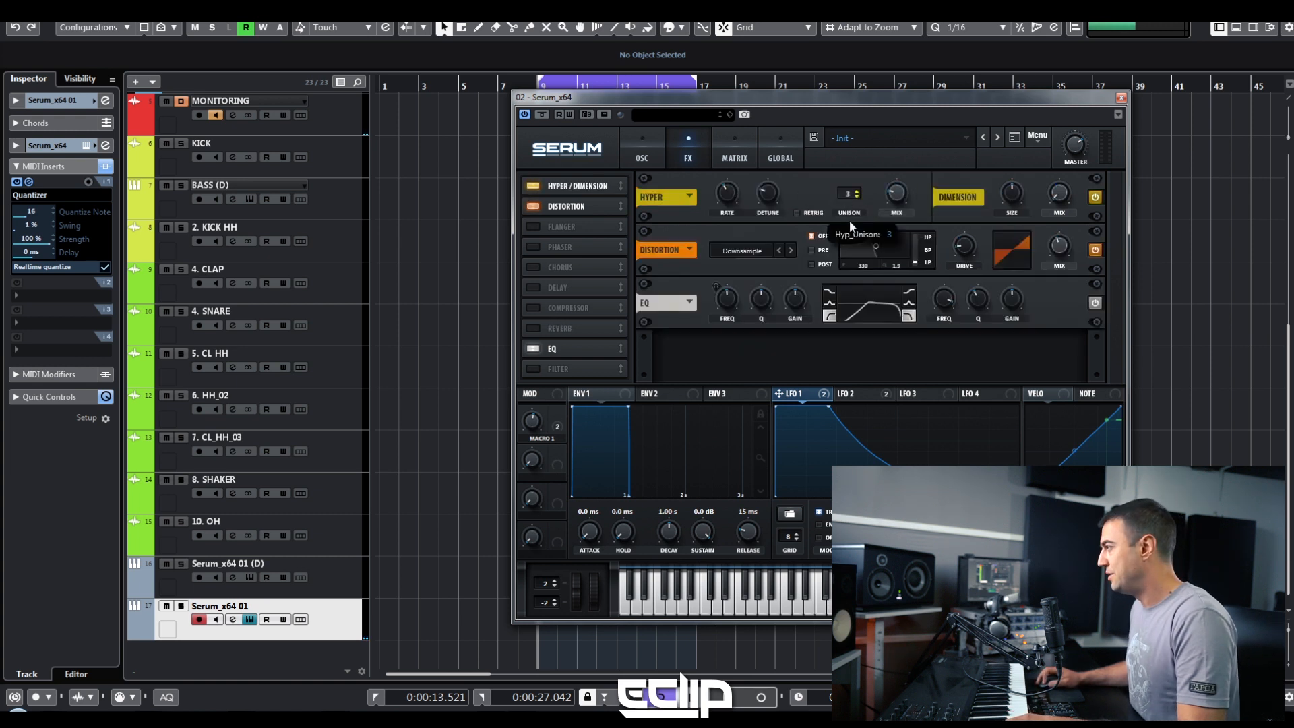
pyautogui.moveTo(903, 192); pyautogui.dragTo(903, 232)
pyautogui.moveTo(1062, 197); pyautogui.dragTo(1064, 158)
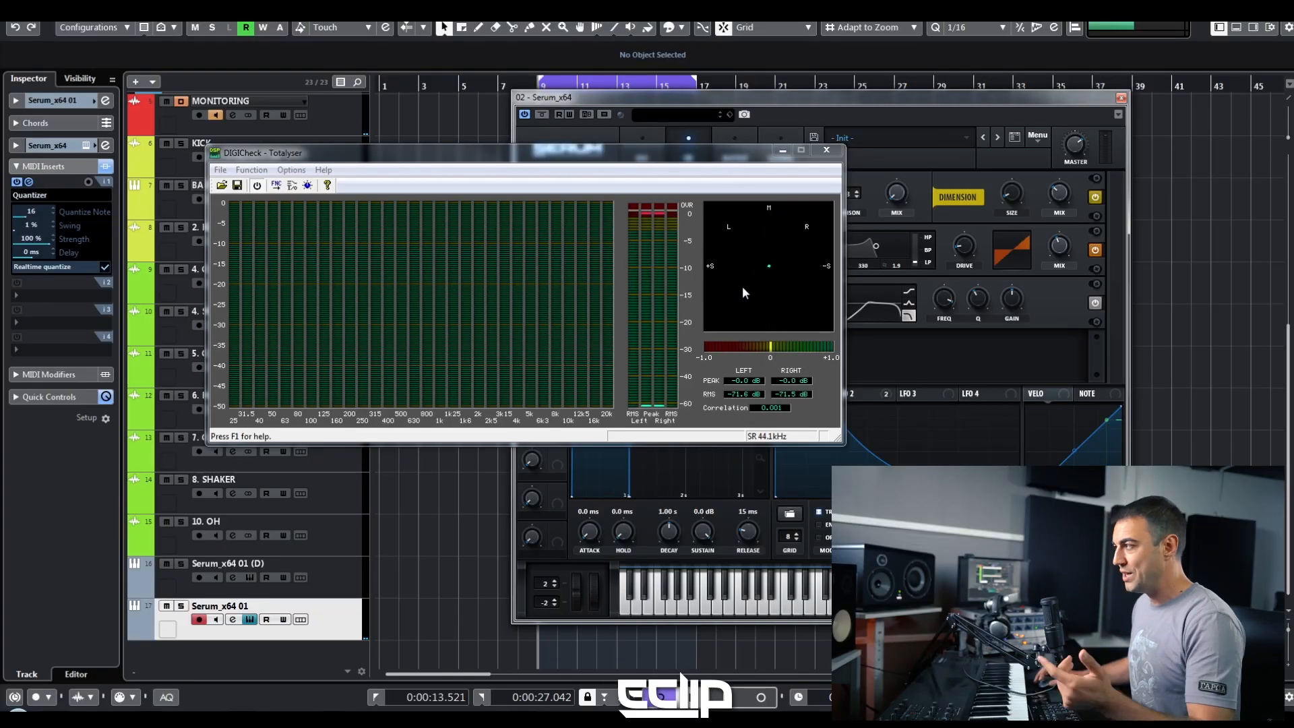
pyautogui.click(789, 102)
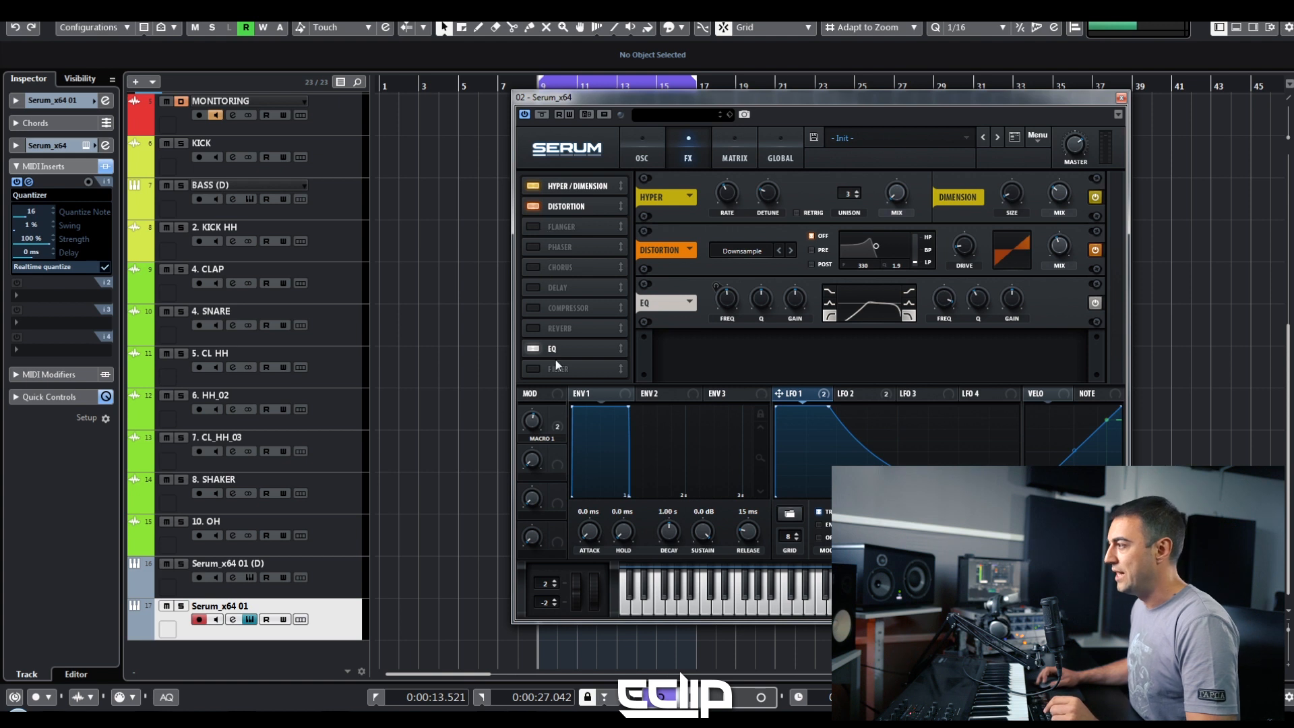
# Step: Enable the Delay effect and set both the left and right delay times to dotted 1/8
pyautogui.click(534, 287)
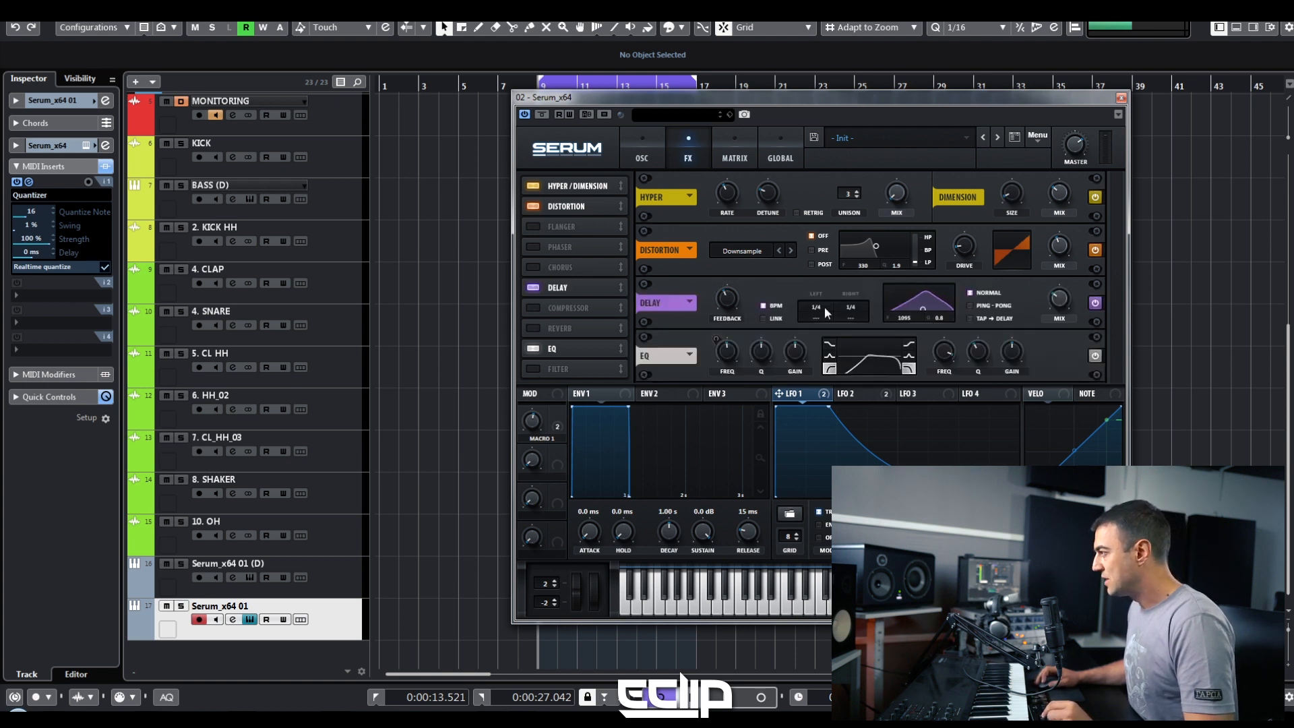
pyautogui.moveTo(825, 321); pyautogui.dragTo(821, 317)
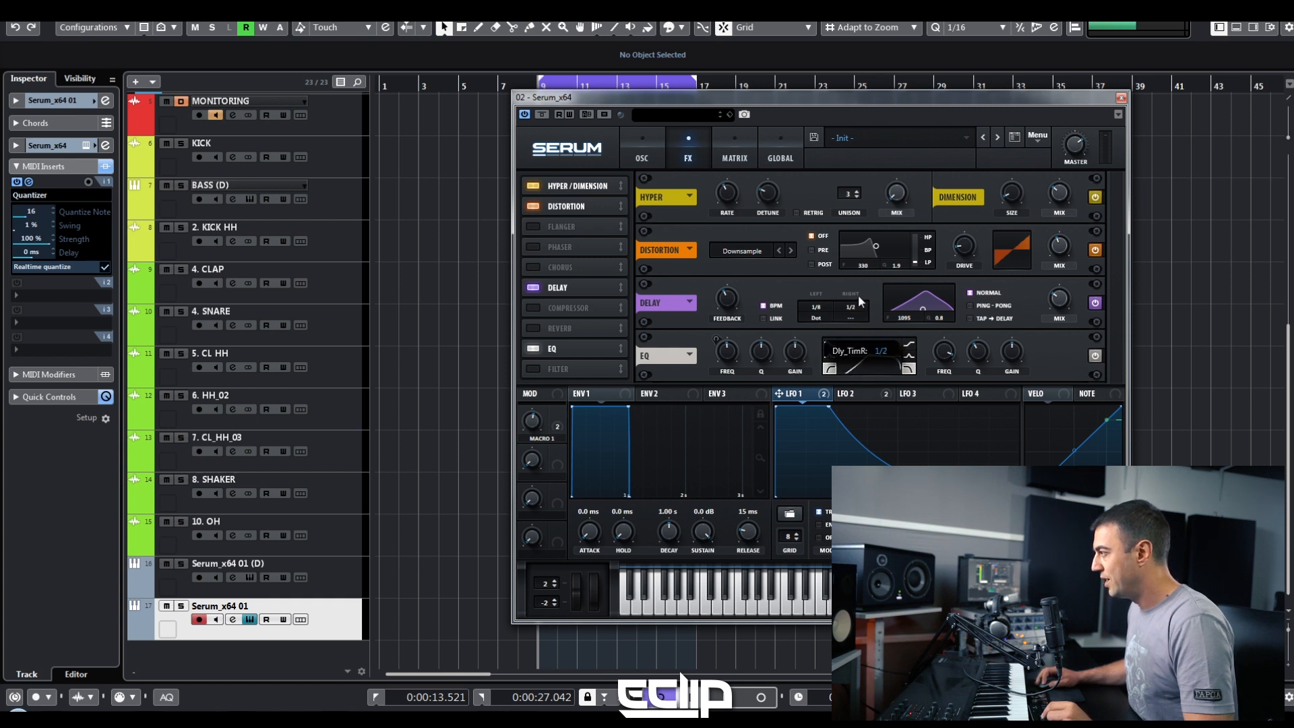
pyautogui.moveTo(852, 314); pyautogui.dragTo(852, 310)
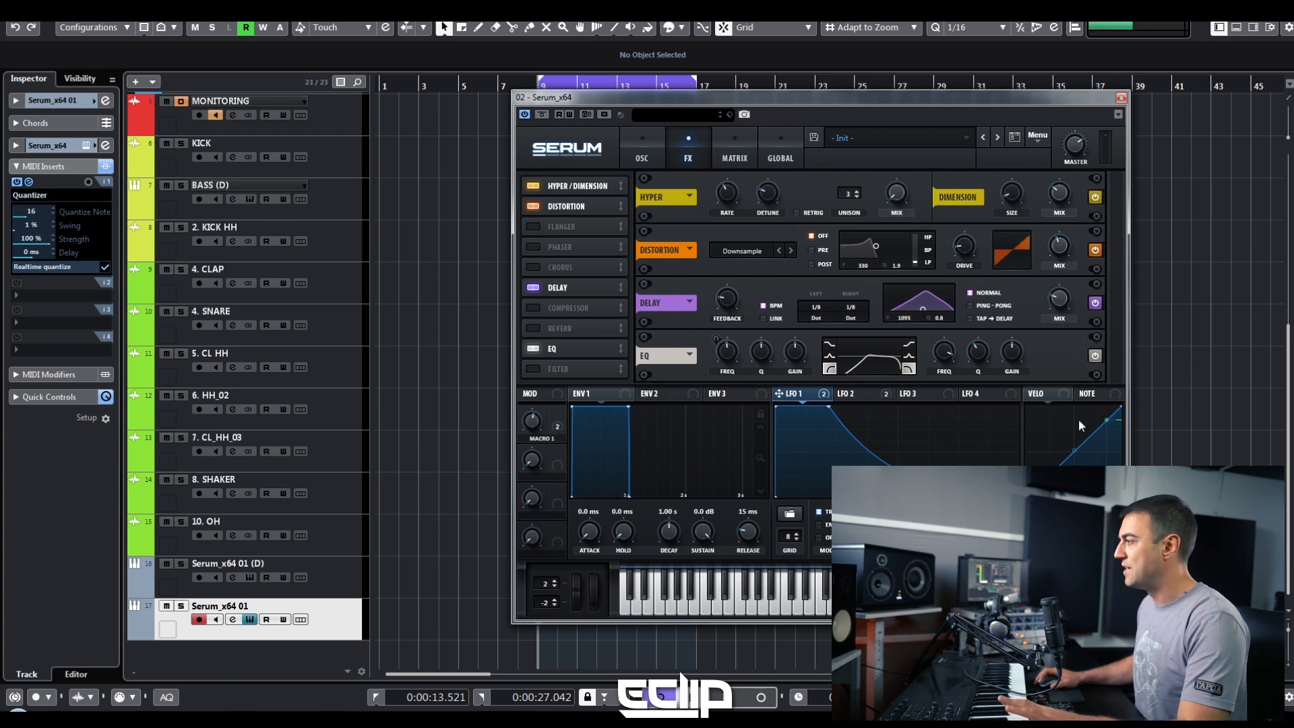
# Step: Lower the delay filter's frequency to 701, adjust the distortion mix, and return to the oscillator page
pyautogui.moveTo(923, 309); pyautogui.dragTo(920, 309)
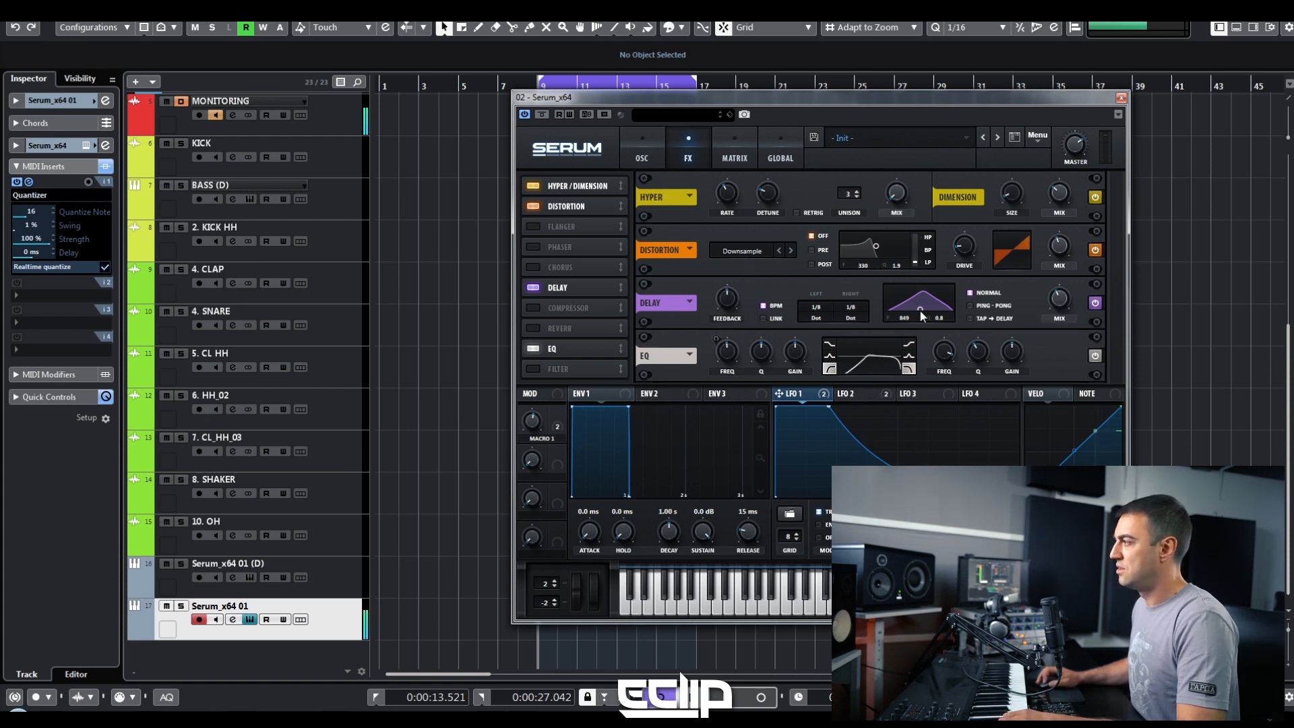
pyautogui.moveTo(916, 312); pyautogui.dragTo(915, 314)
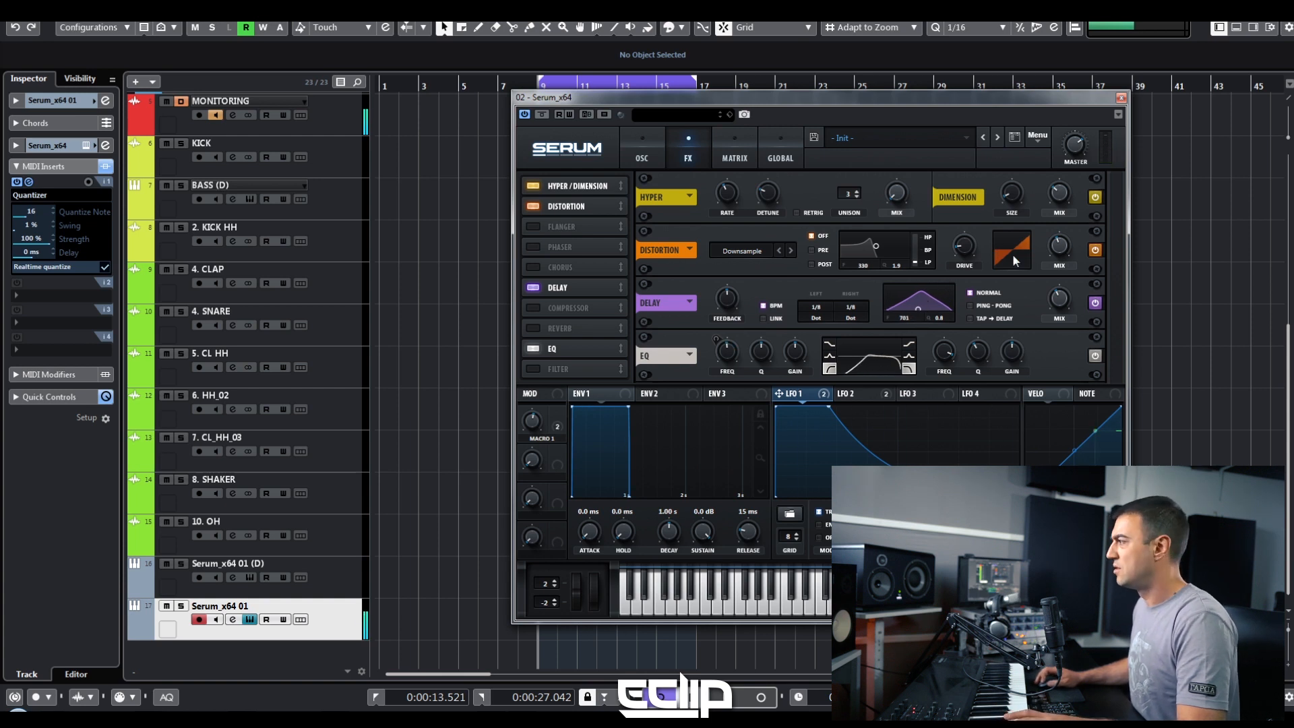
pyautogui.moveTo(1060, 246); pyautogui.dragTo(1057, 272)
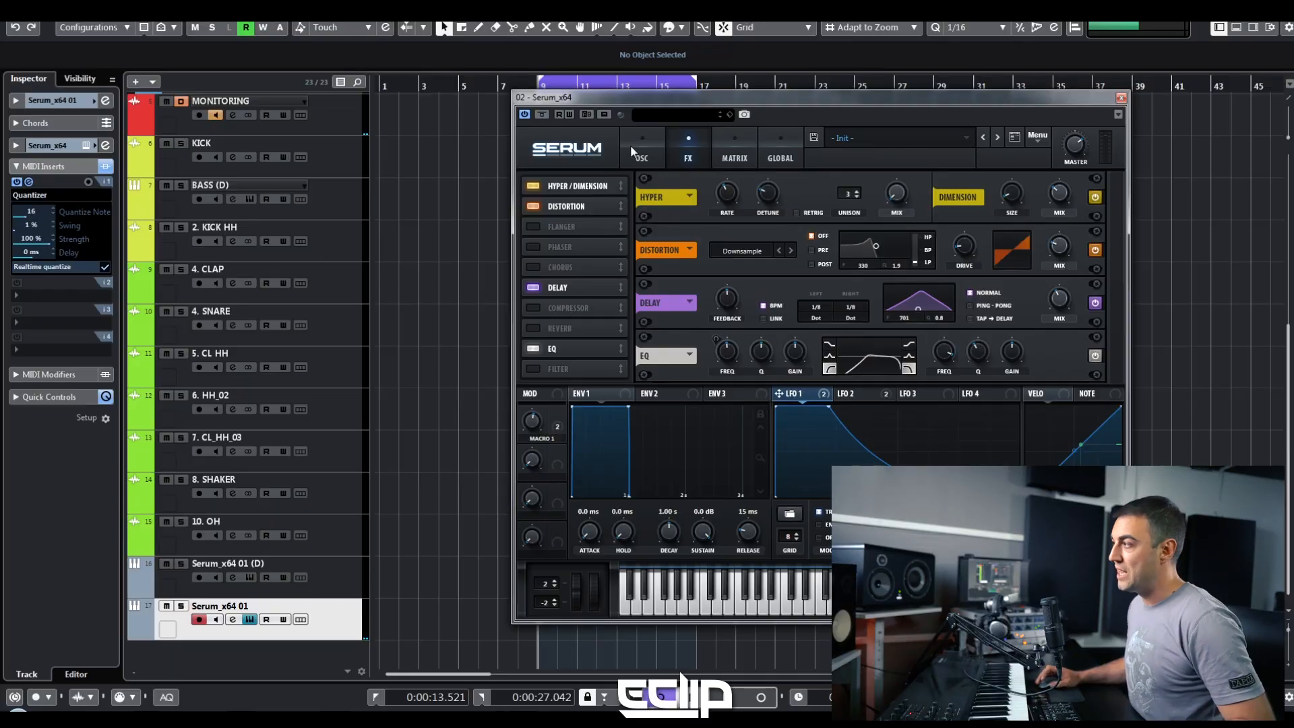
pyautogui.click(637, 152)
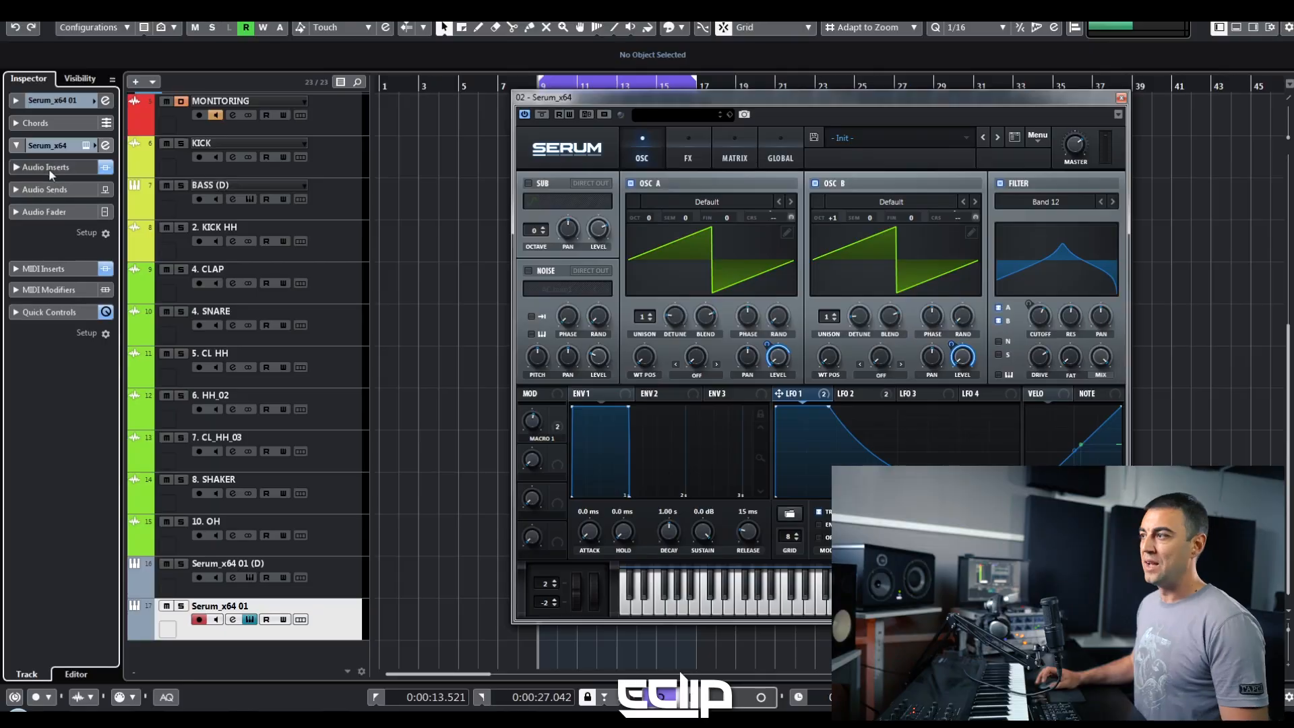
# Step: Open the FabFilter Pro-MB insert on the Serum_x64 01 track and shift its low-mid compression band to higher frequencies
pyautogui.click(48, 168)
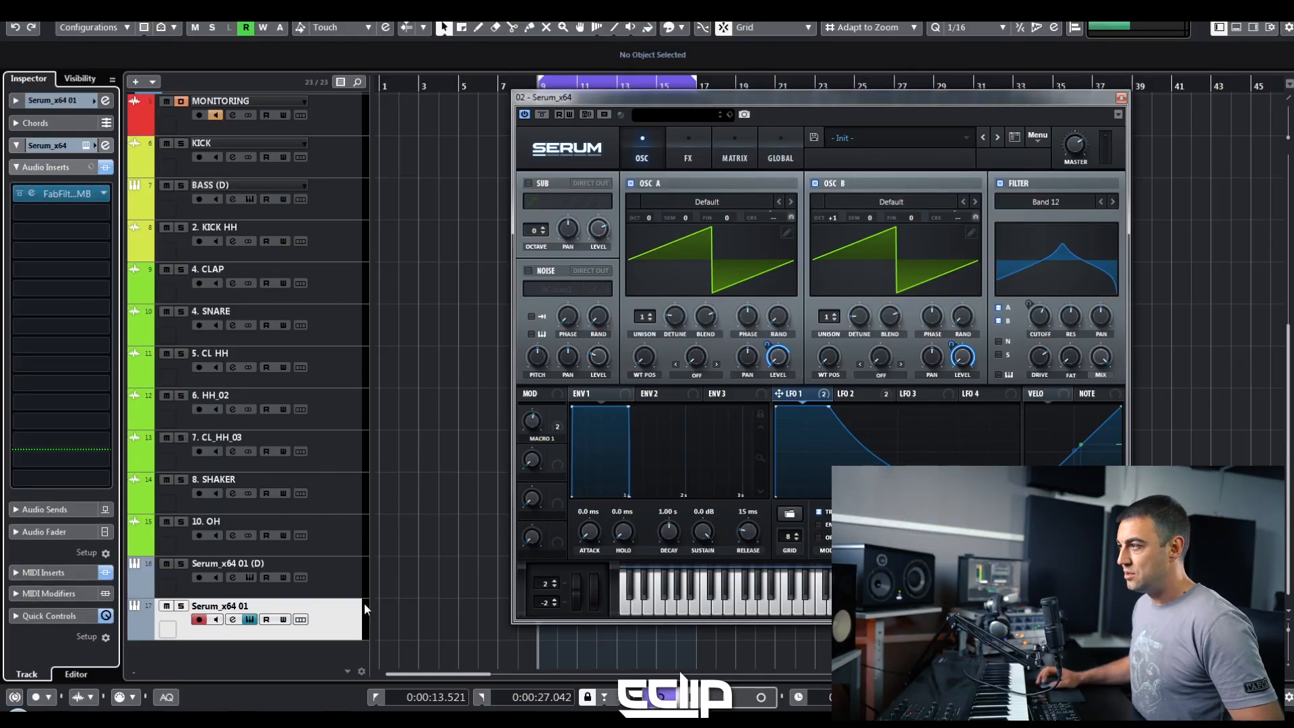
pyautogui.click(32, 196)
pyautogui.moveTo(475, 339)
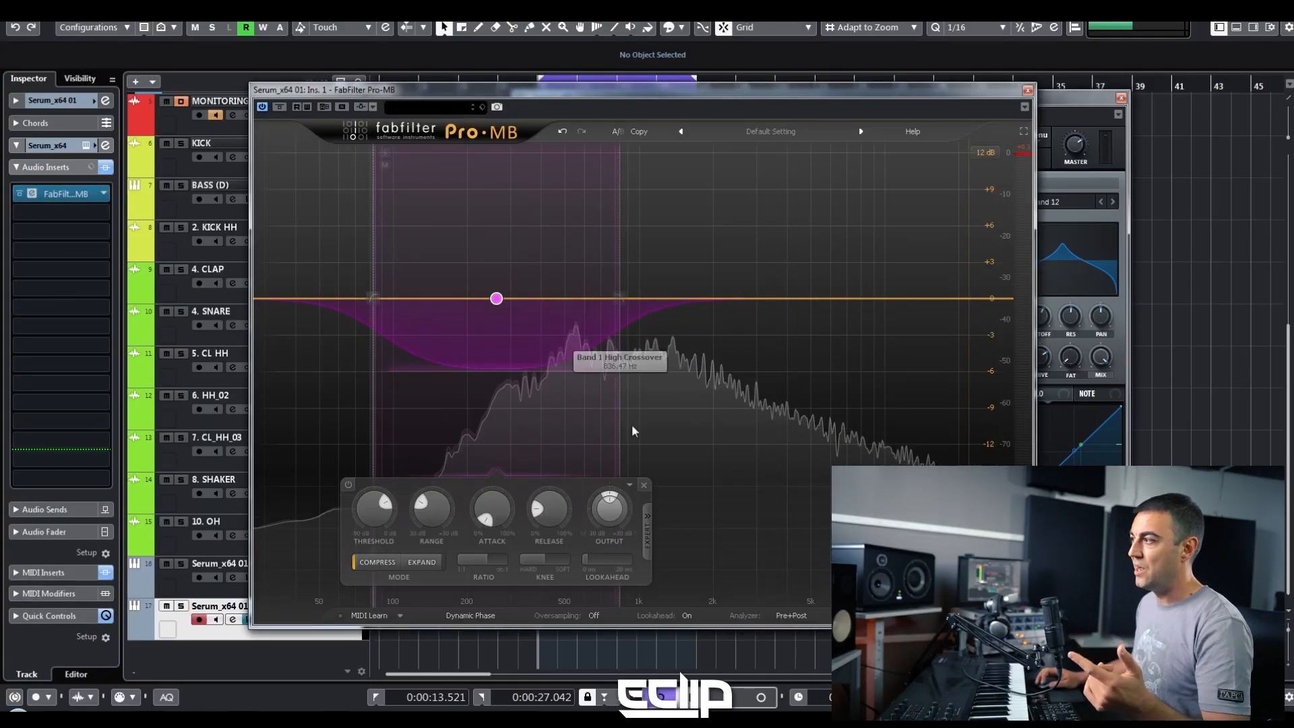
pyautogui.moveTo(493, 301); pyautogui.dragTo(519, 305)
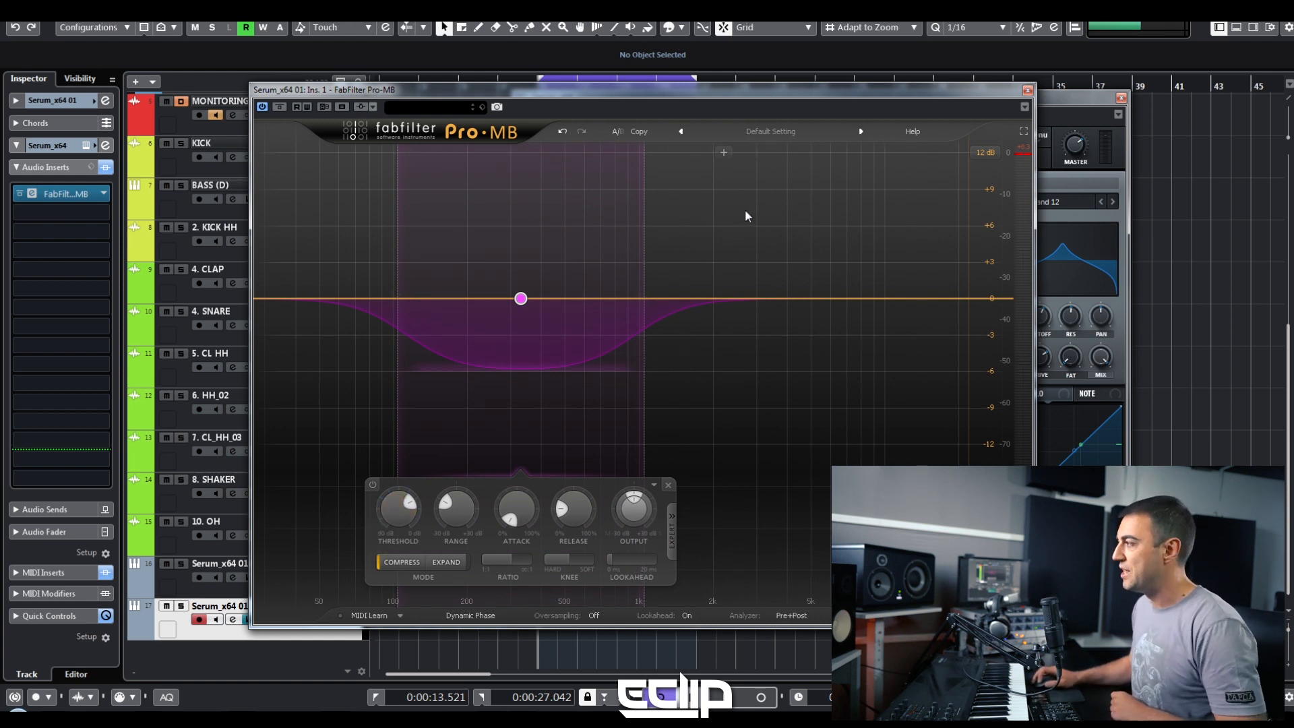
# Step: Add a second Pro-MB compression band in the highs, lower its upper crossover, shift it slightly lower, and close the plug-in
pyautogui.click(853, 156)
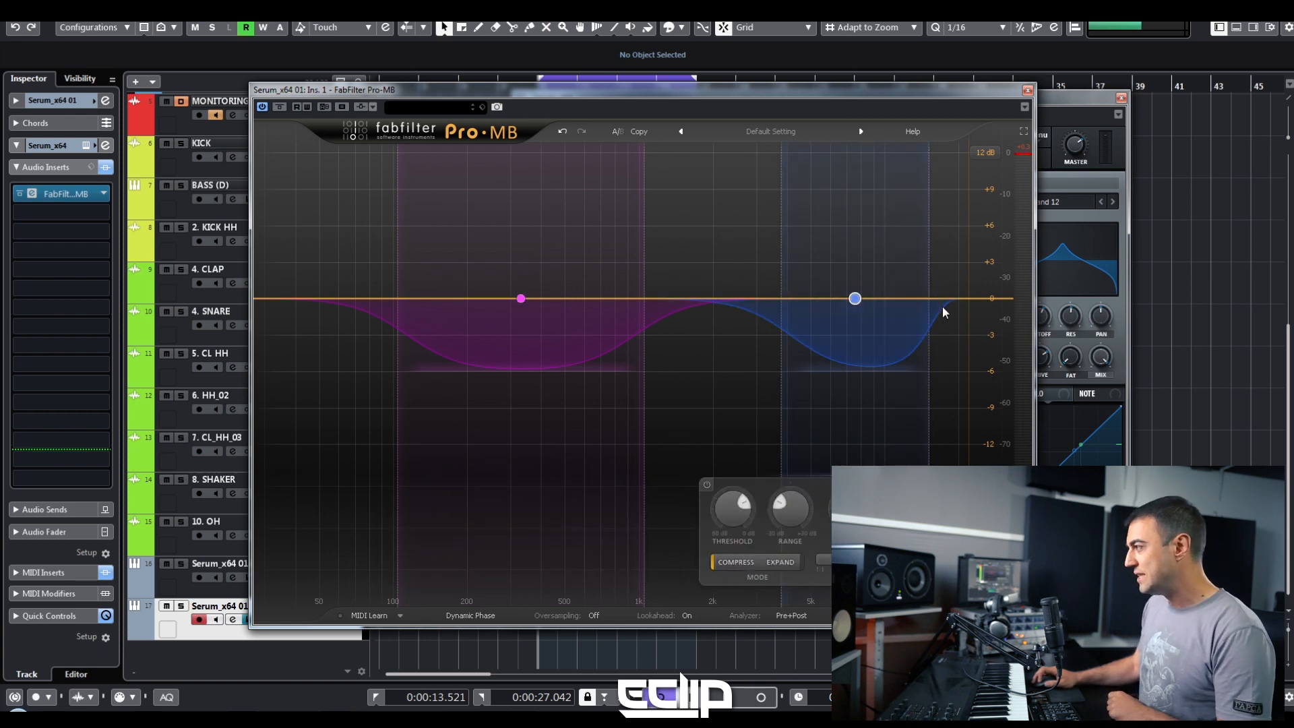
pyautogui.moveTo(930, 294); pyautogui.dragTo(904, 288)
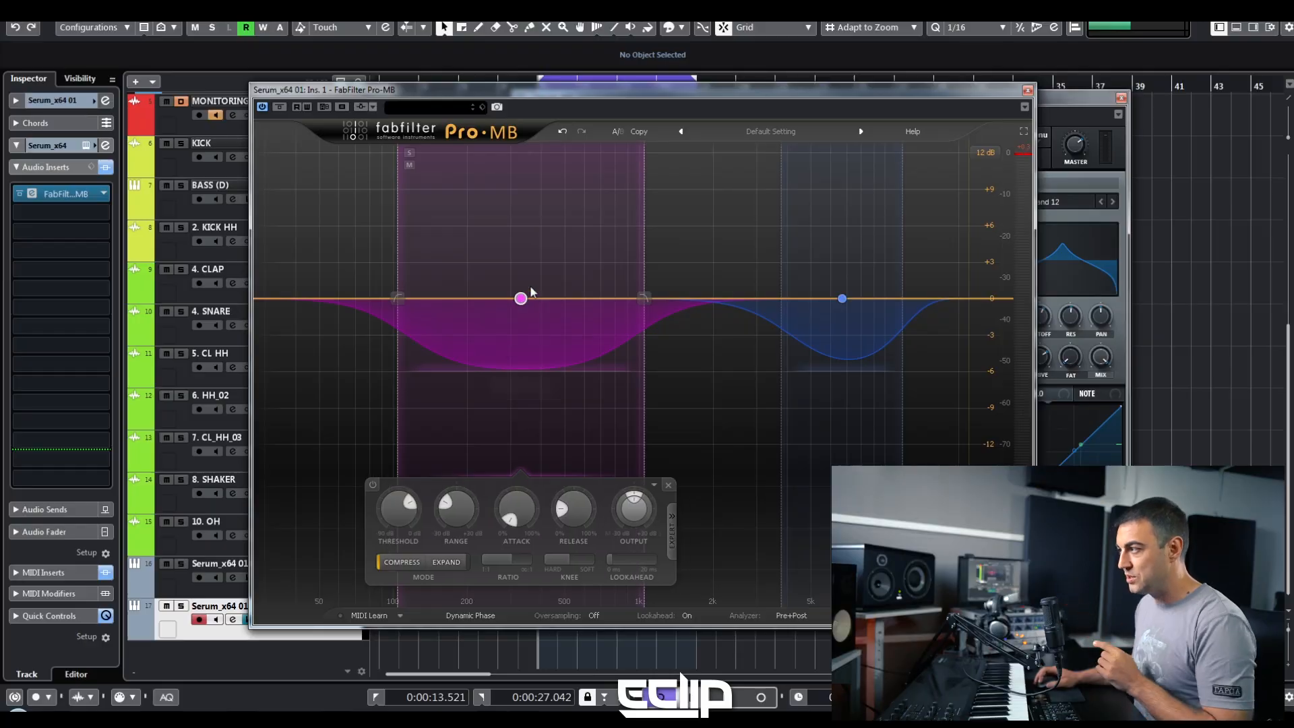
pyautogui.click(842, 304)
pyautogui.moveTo(842, 297); pyautogui.dragTo(838, 300)
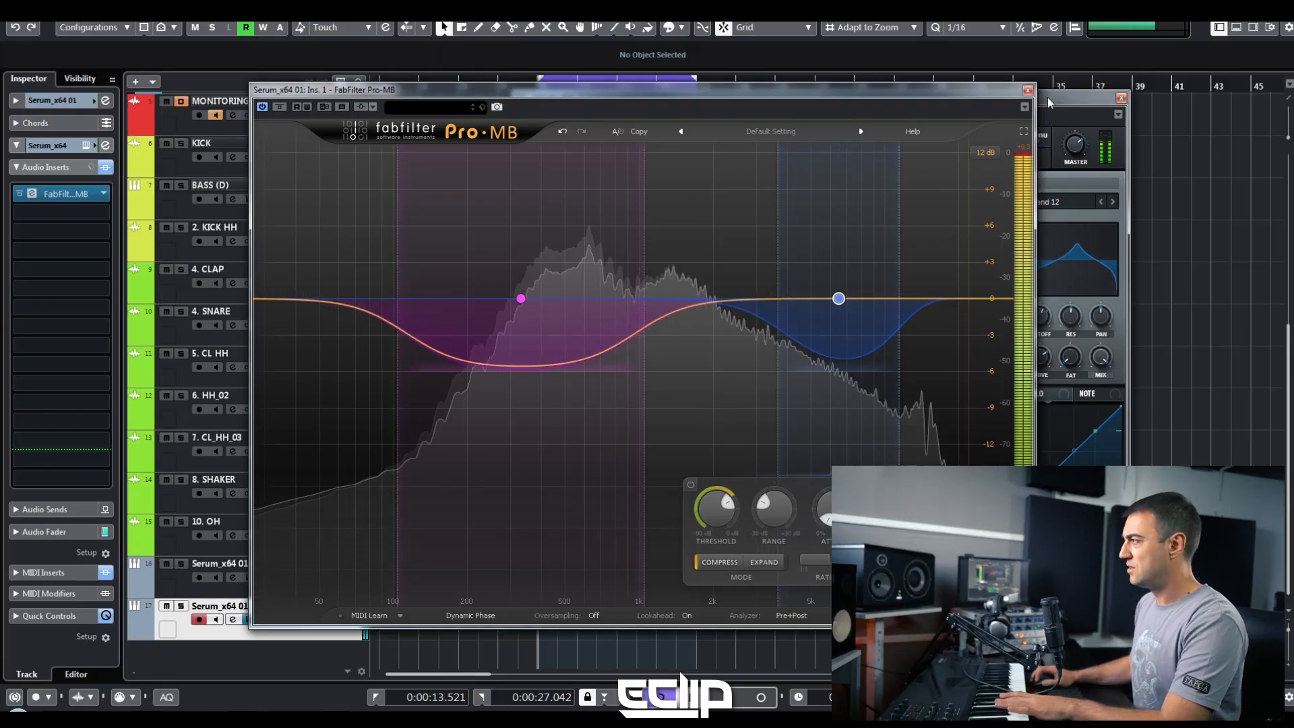
pyautogui.click(1027, 91)
# Step: Compare the LFO 1 and LFO 2 shapes, review the modulation matrix, and sweep Macro 1 to test the rate changes
pyautogui.moveTo(540, 415); pyautogui.dragTo(533, 393)
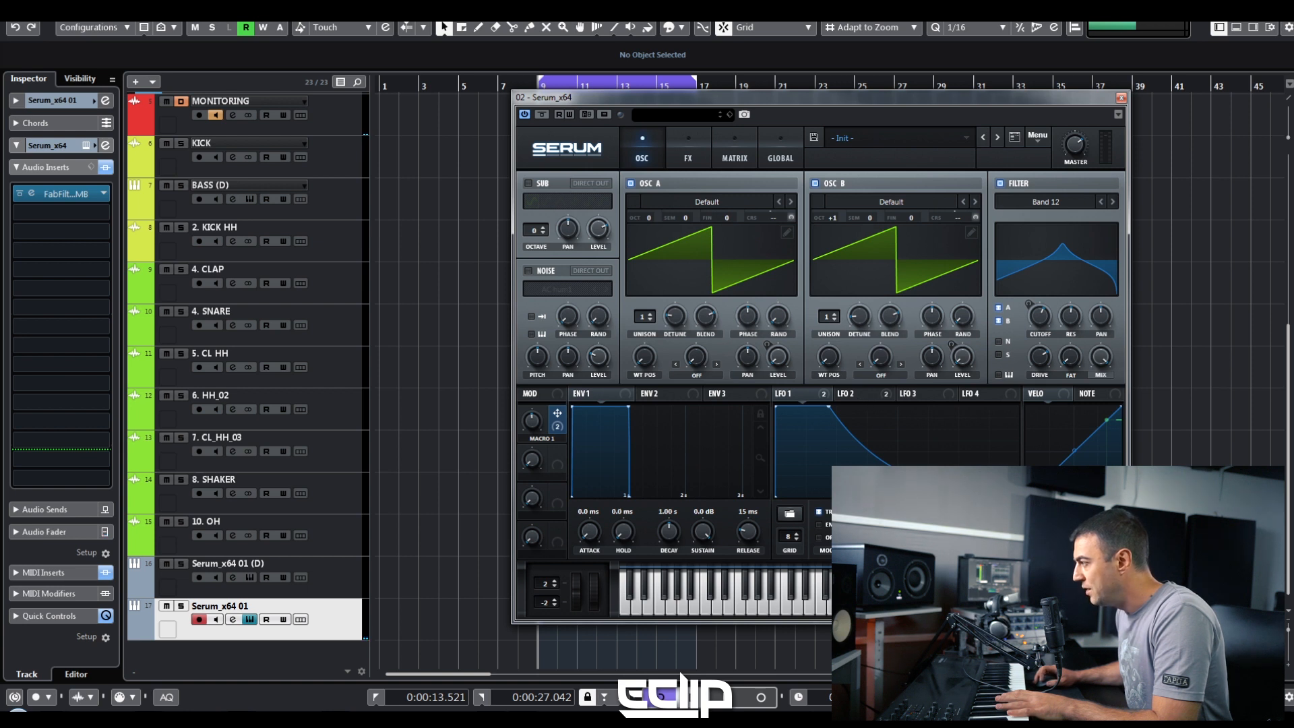
pyautogui.click(858, 398)
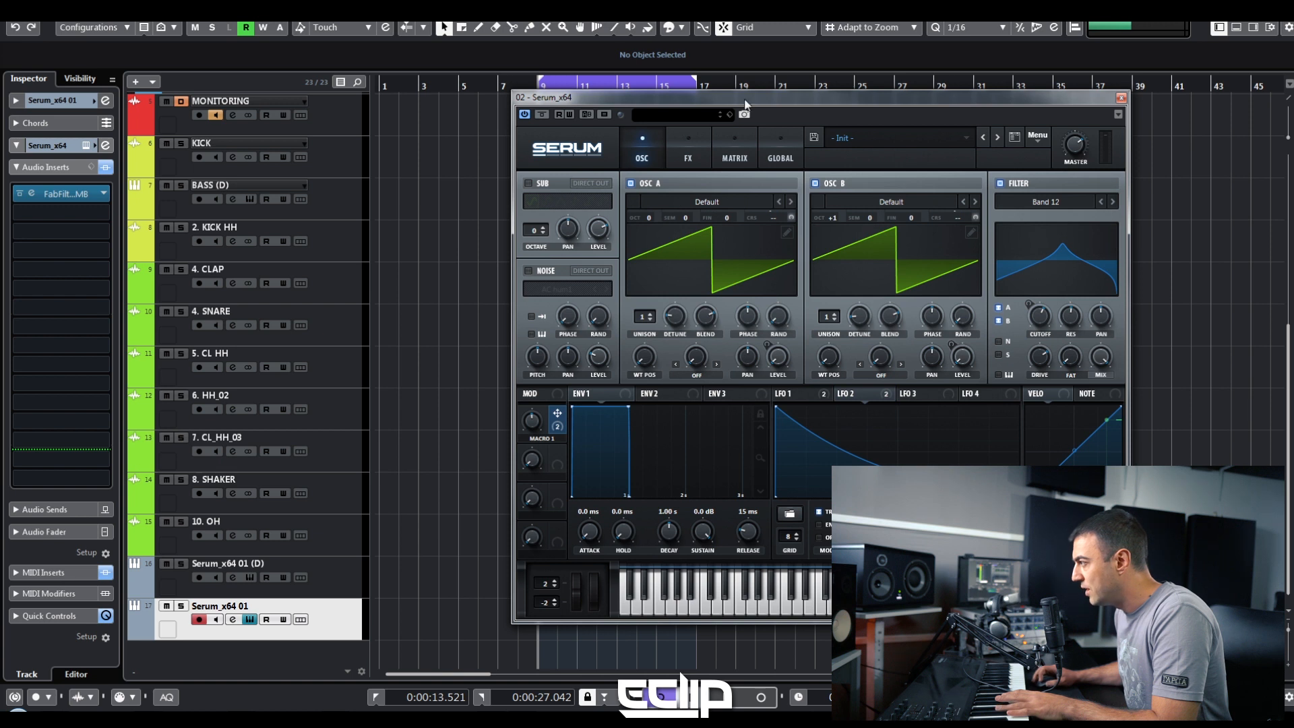
pyautogui.click(790, 395)
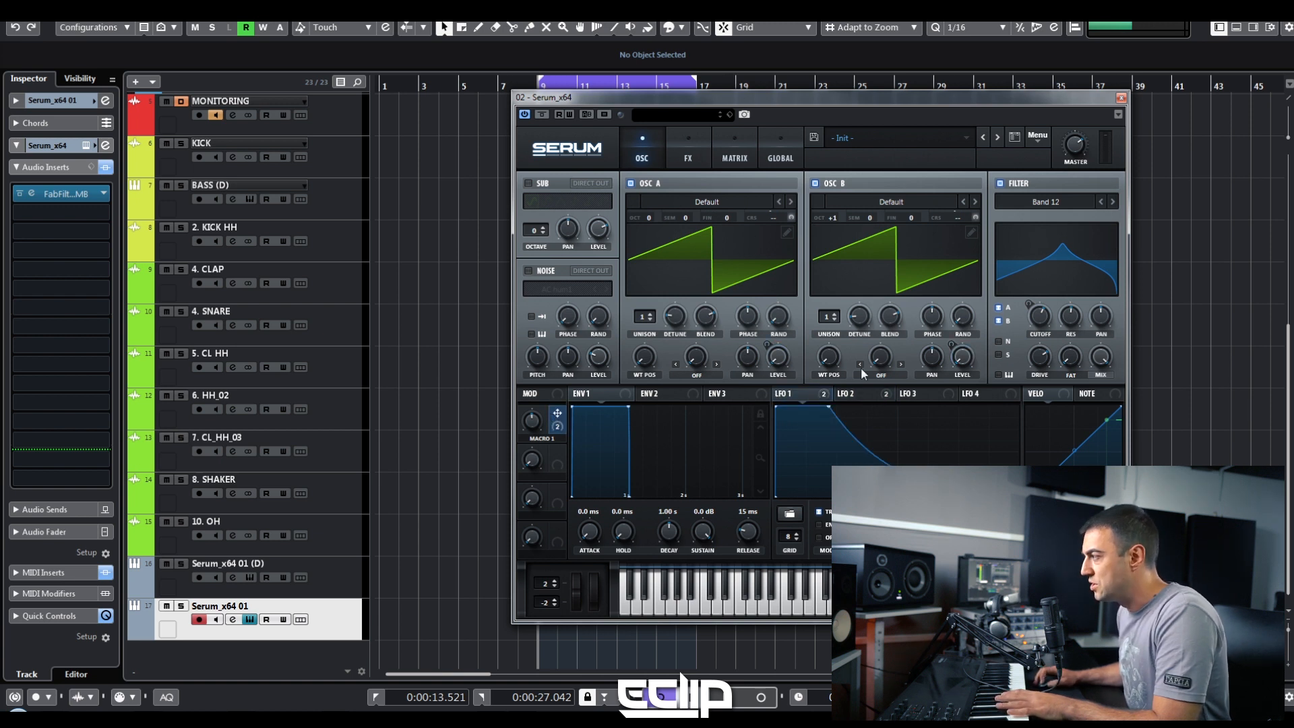
pyautogui.click(863, 393)
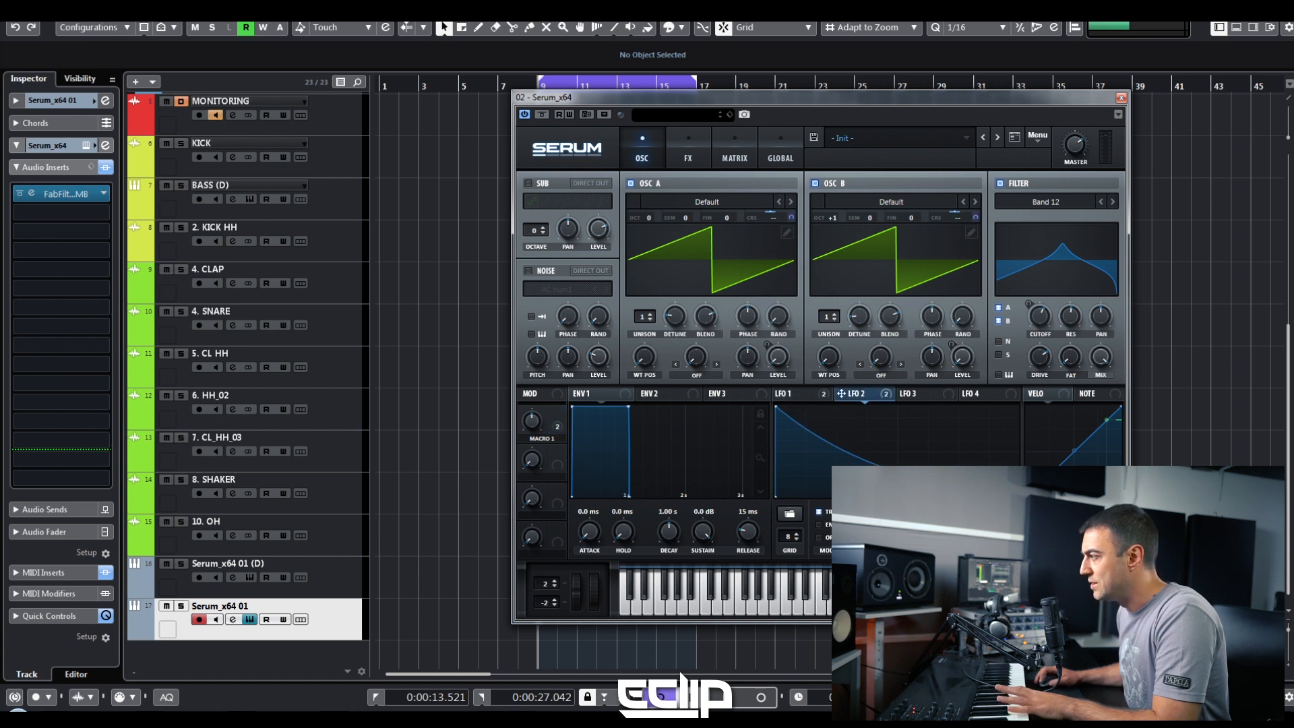
pyautogui.moveTo(540, 421)
pyautogui.mouseDown()
pyautogui.moveTo(551, 395)
pyautogui.moveTo(552, 419)
pyautogui.mouseUp()
pyautogui.click(740, 145)
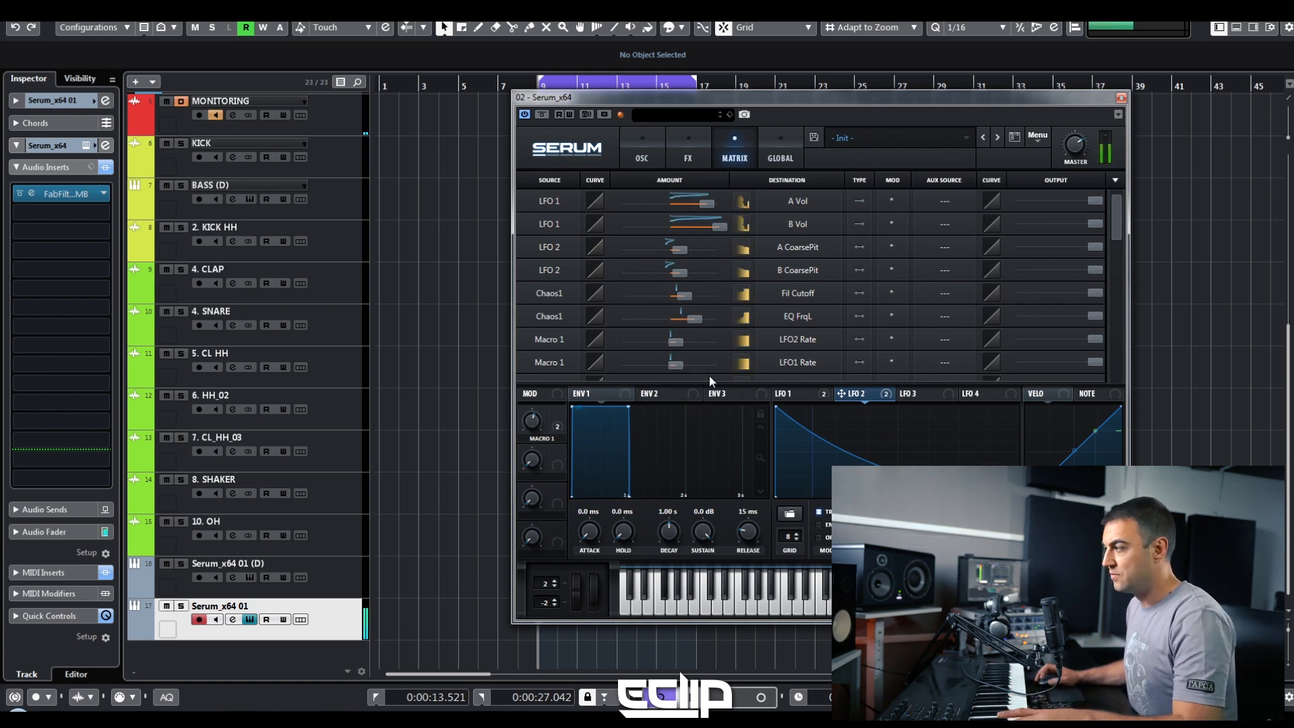
pyautogui.moveTo(534, 426); pyautogui.dragTo(572, 446)
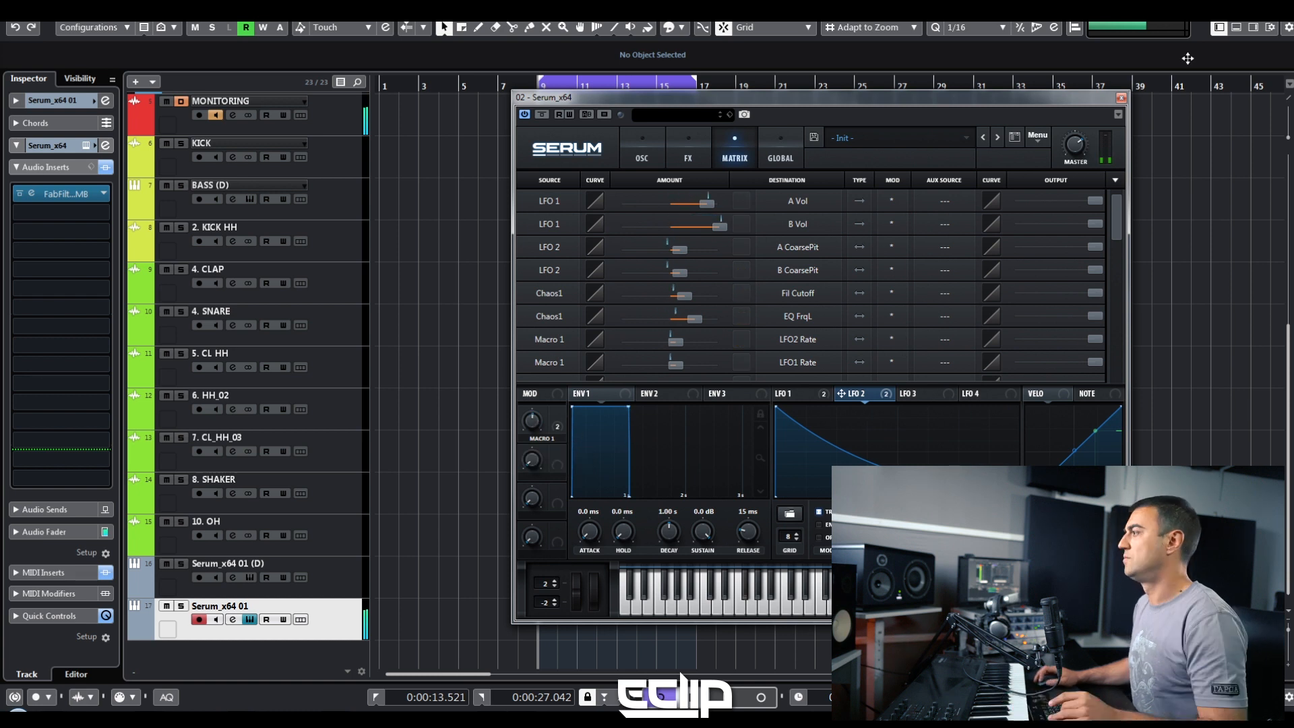
# Step: Close the Serum window, mute the Serum_x64 01 track, and open Serum on the Serum_x64 01 (D) track
pyautogui.click(1121, 97)
pyautogui.click(167, 605)
pyautogui.click(174, 597)
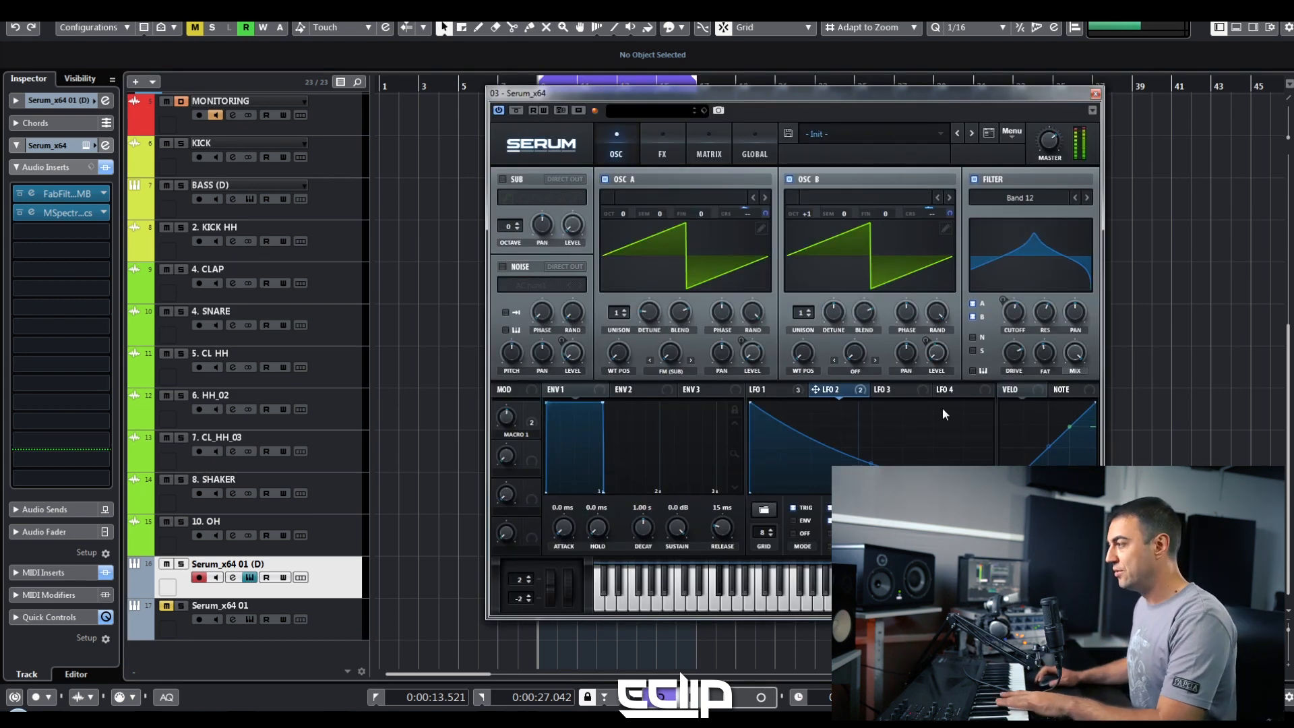
# Step: Adjust the duplicate Serum's Band 12 filter cutoff and resonance, and set the filter drive to 46%
pyautogui.click(709, 145)
pyautogui.click(758, 150)
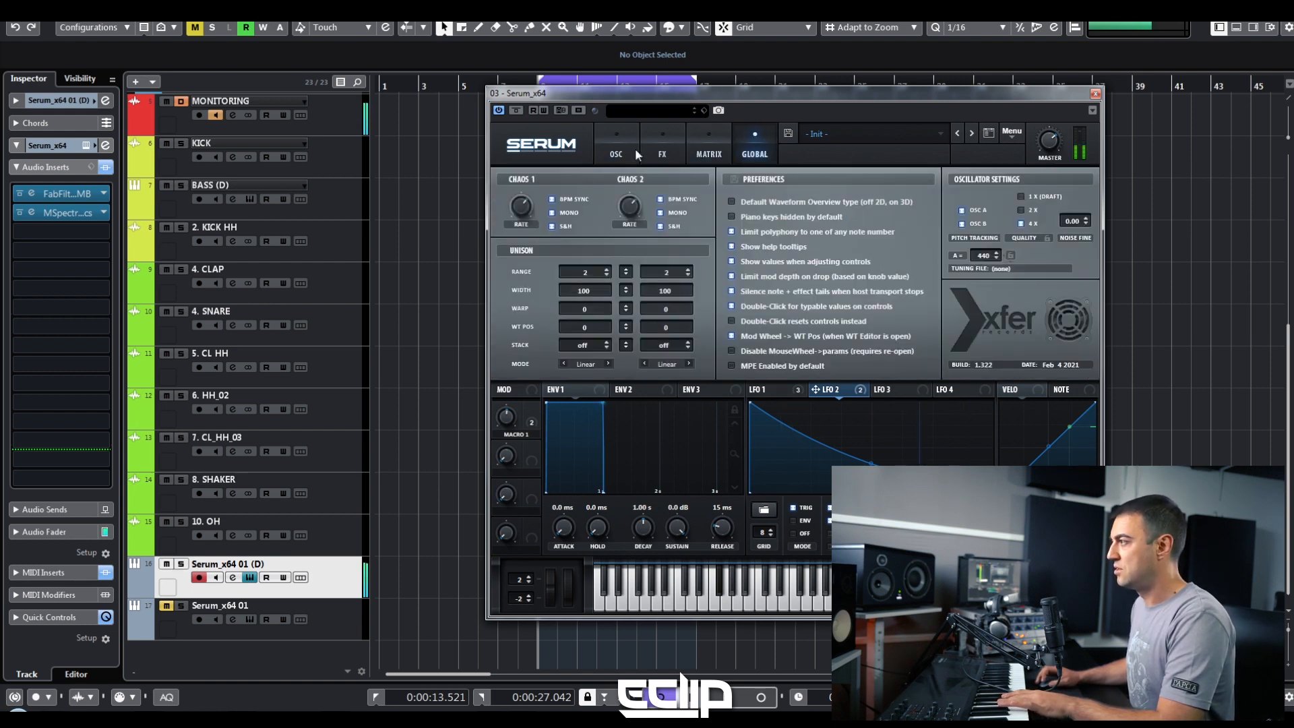
pyautogui.click(616, 147)
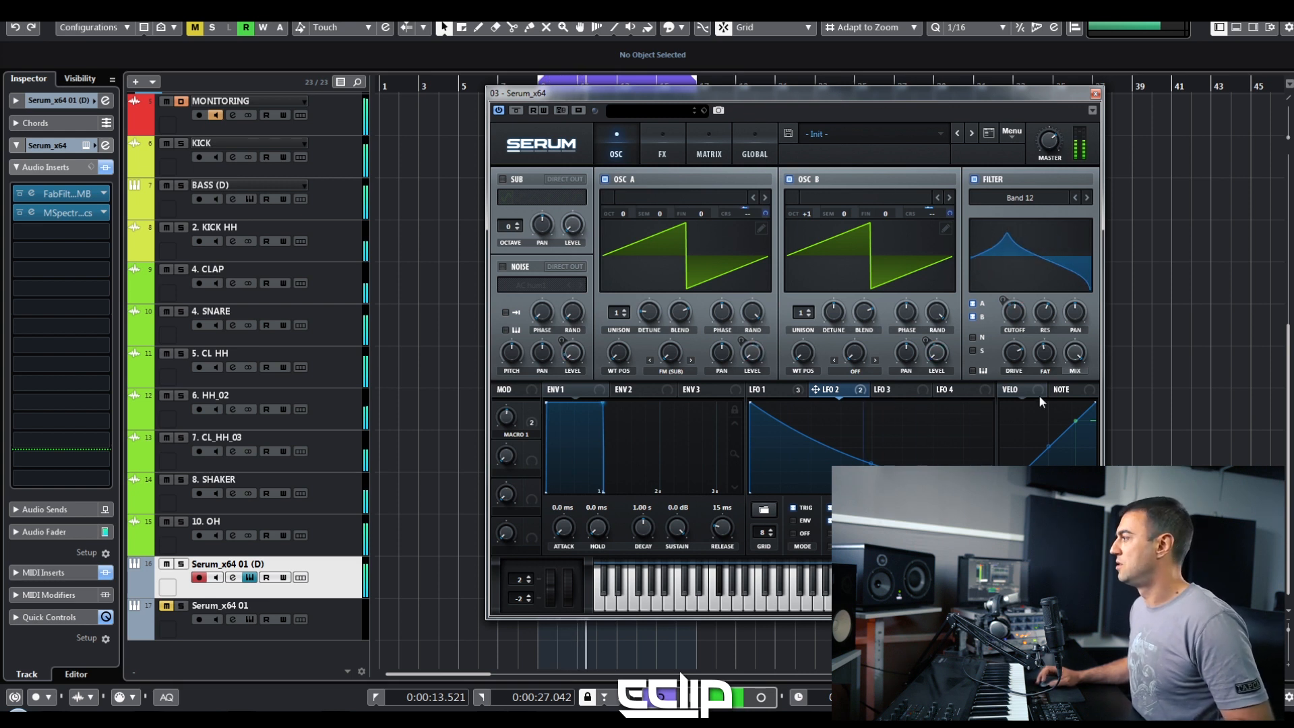
pyautogui.moveTo(1018, 355); pyautogui.dragTo(1053, 438)
pyautogui.moveTo(1045, 312); pyautogui.dragTo(1048, 294)
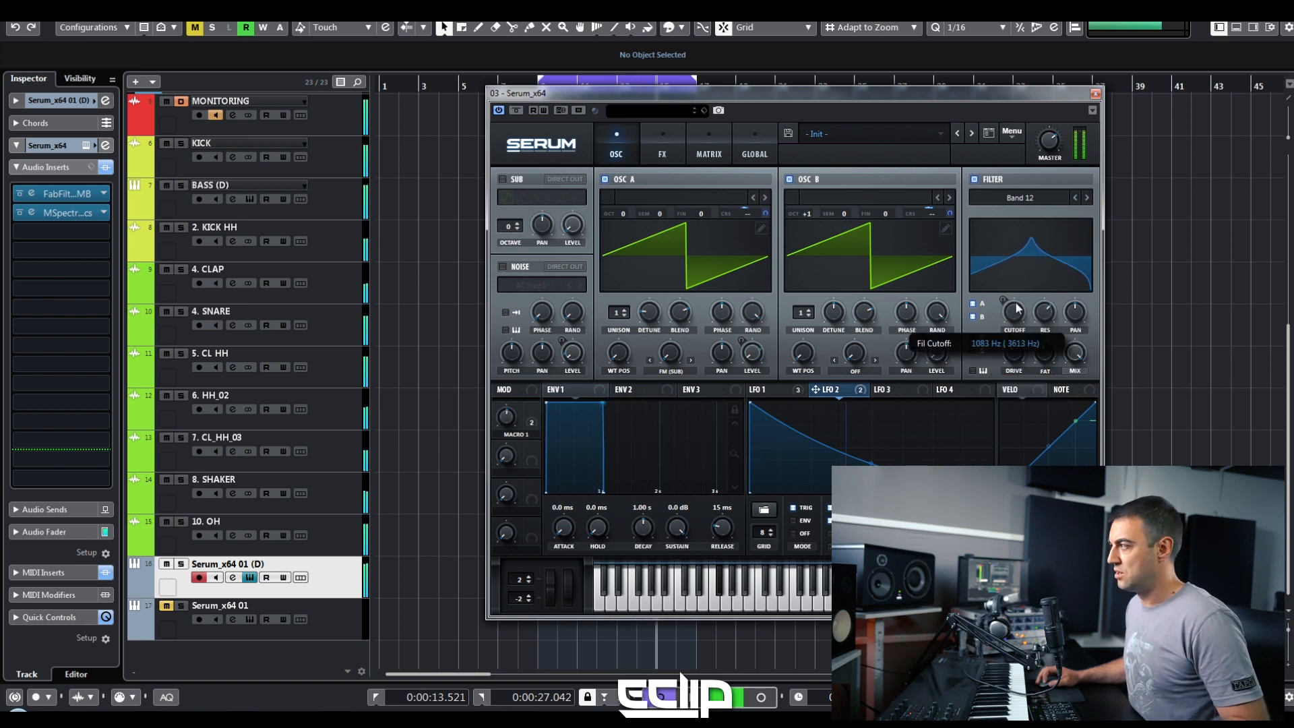
pyautogui.moveTo(1017, 308); pyautogui.dragTo(1019, 327)
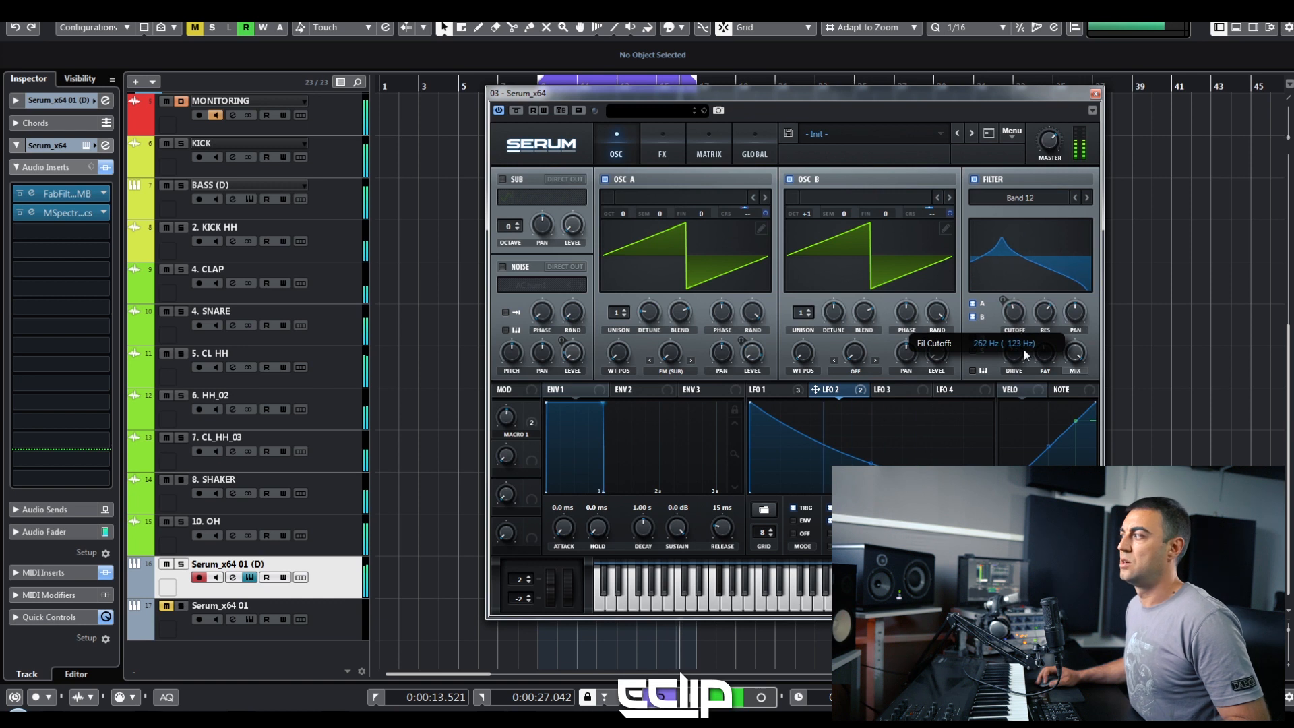
pyautogui.moveTo(1017, 320); pyautogui.dragTo(1017, 350)
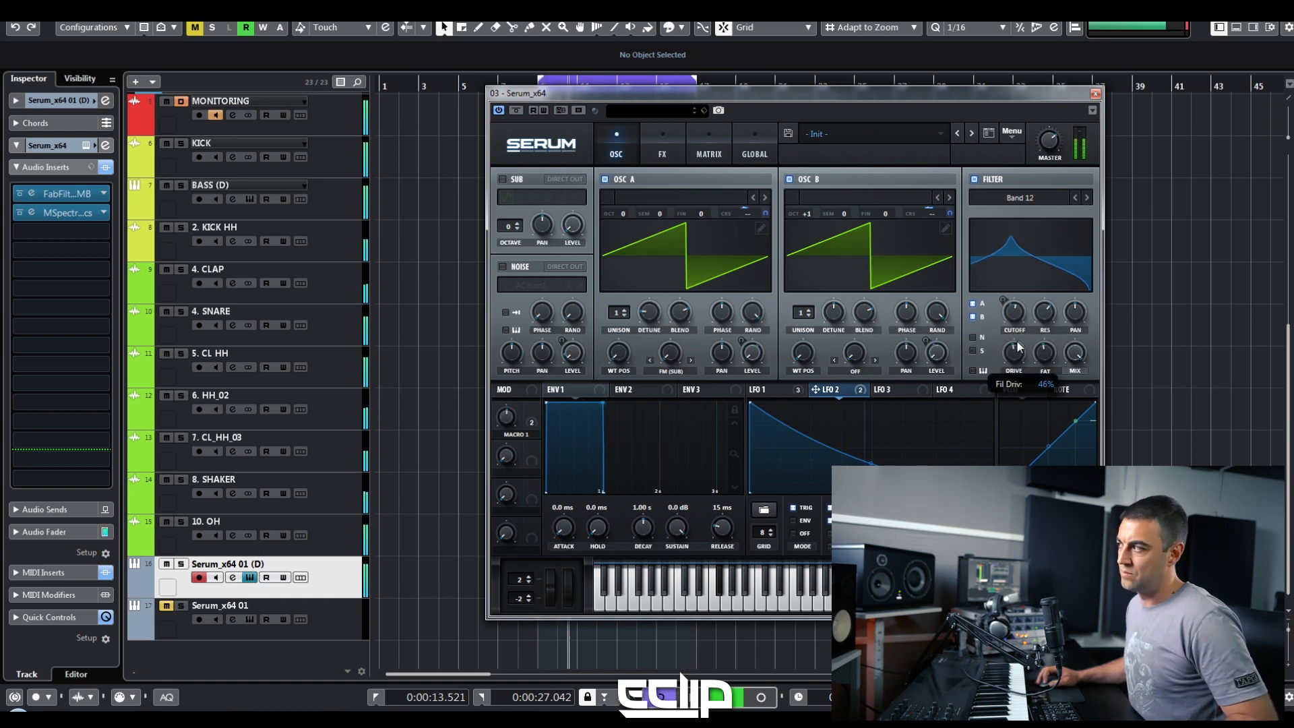
# Step: Enable the Distortion effect in the duplicate Serum with the Downsample type and set its drive to 27%
pyautogui.click(664, 155)
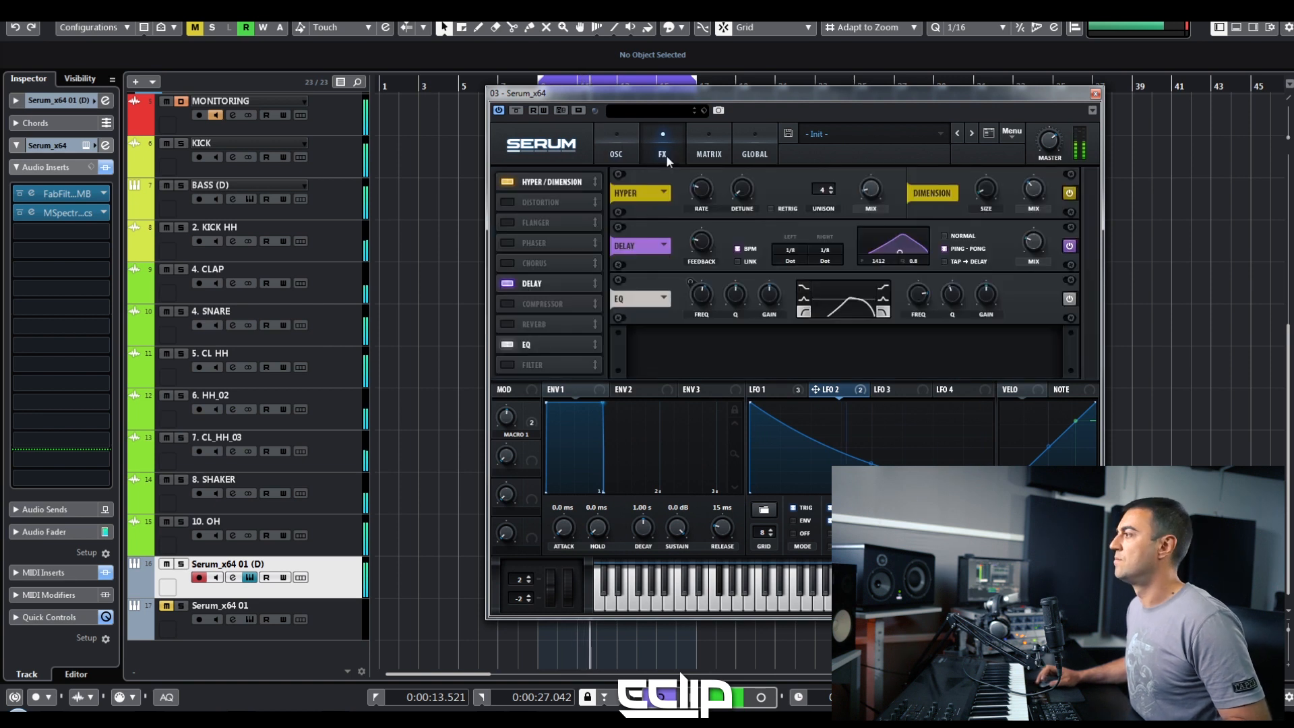
pyautogui.click(519, 202)
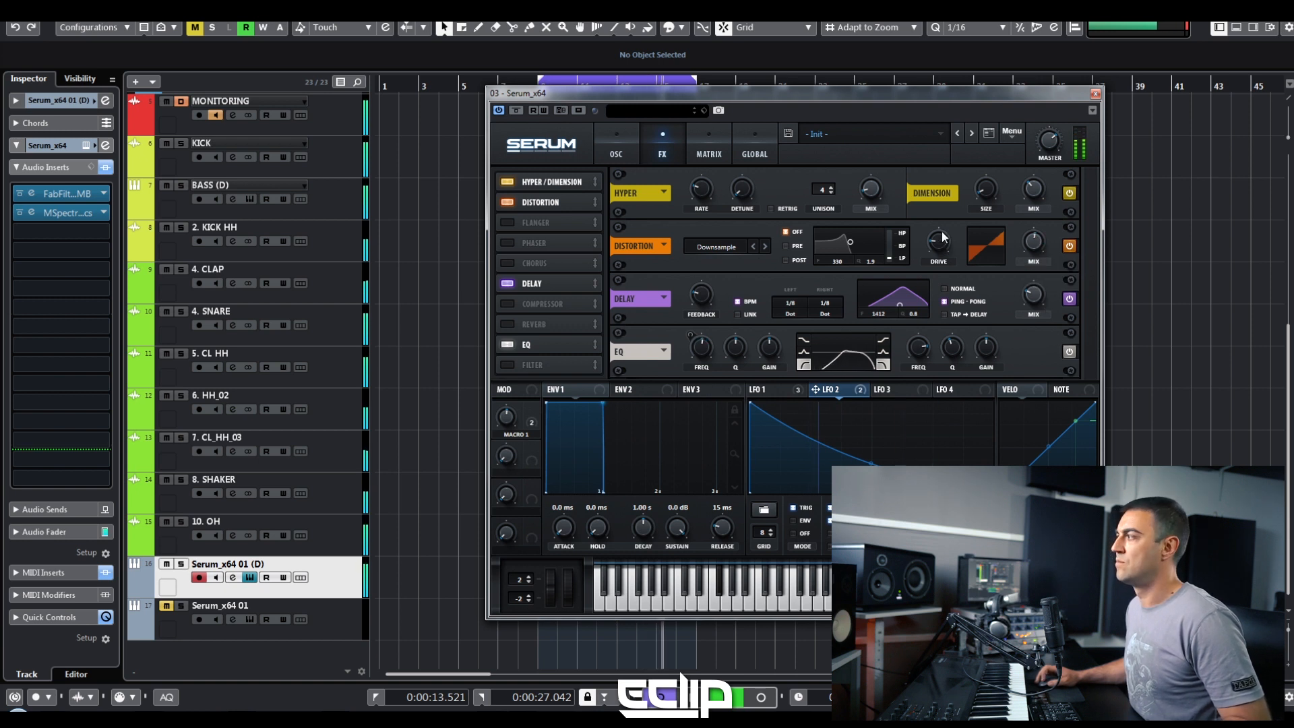
pyautogui.moveTo(943, 222); pyautogui.dragTo(945, 217)
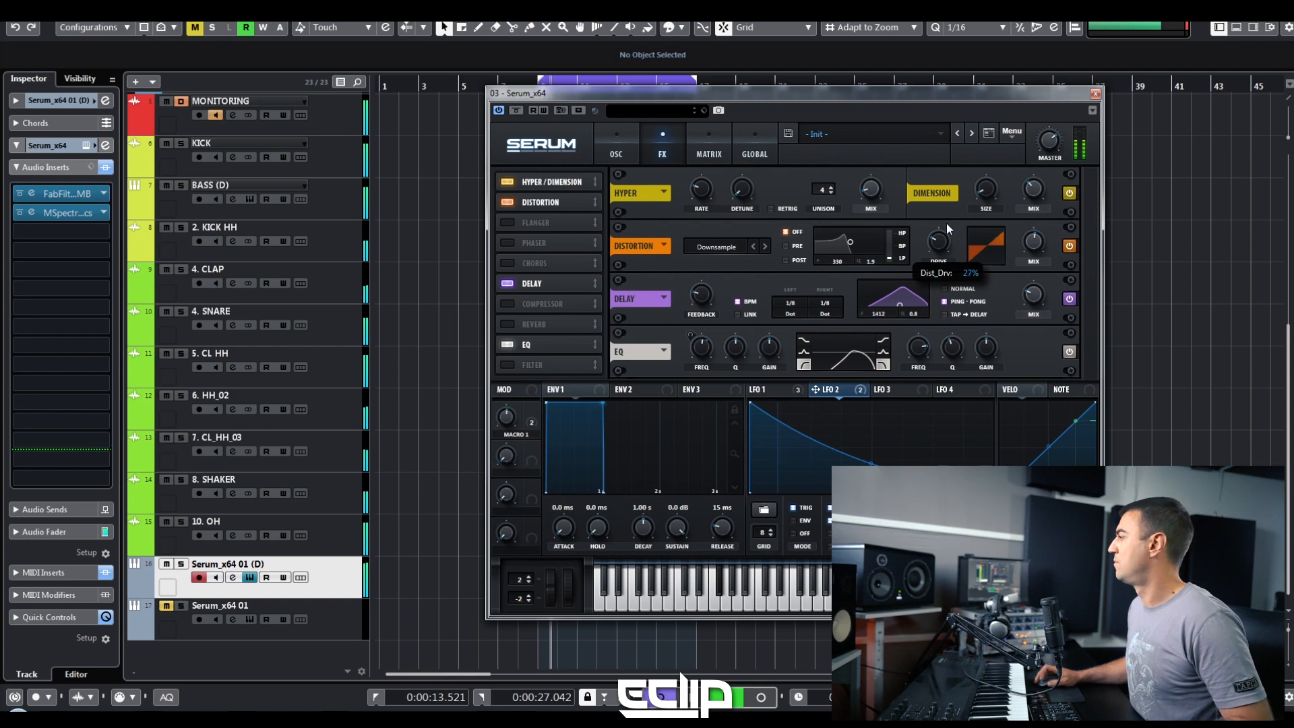